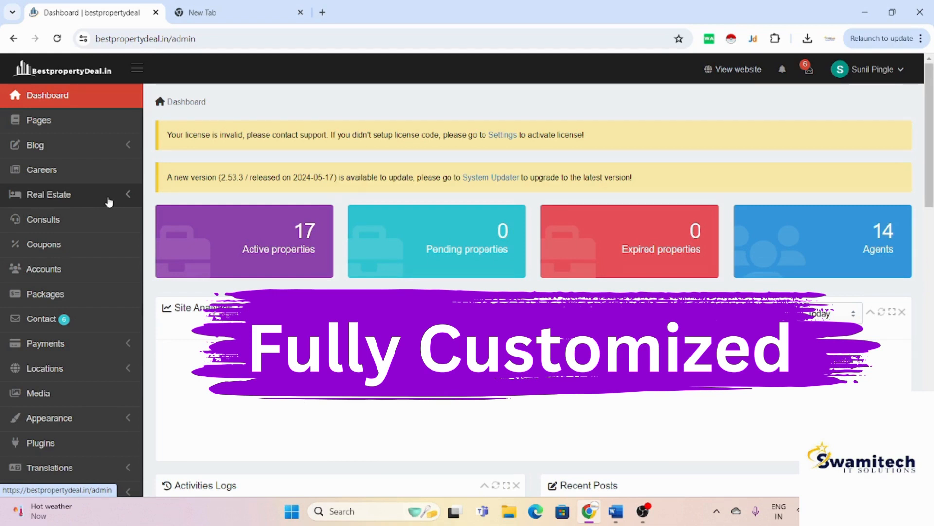
Step: Expand and collapse the Real Estate section, then view the site Pages list
left_click(109, 202)
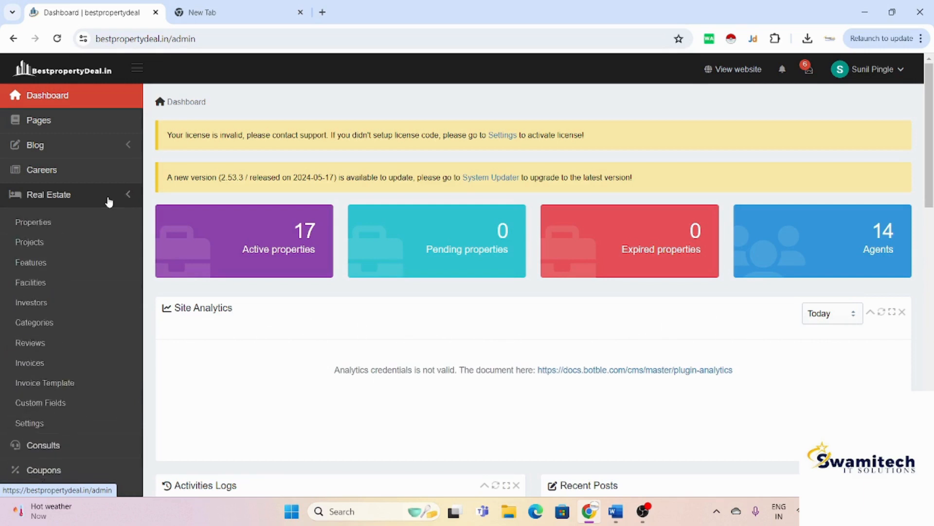
left_click(109, 202)
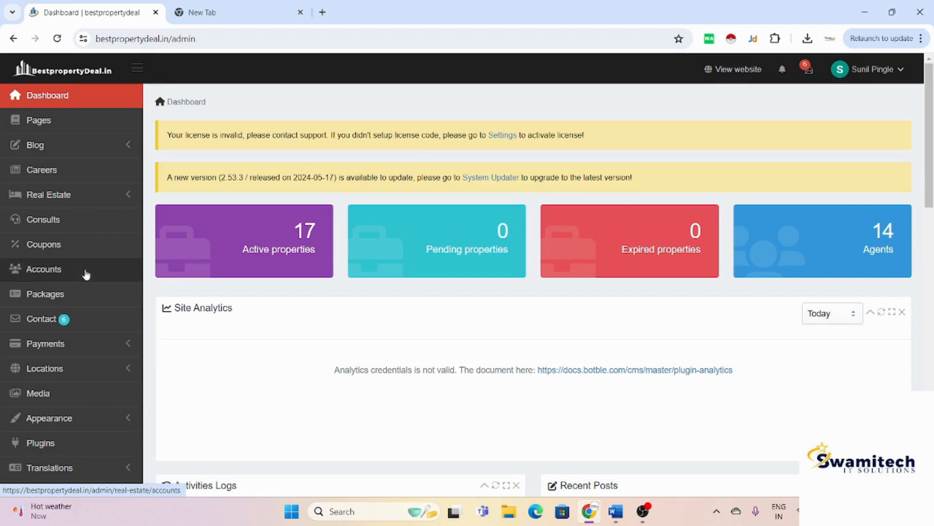
left_click(62, 131)
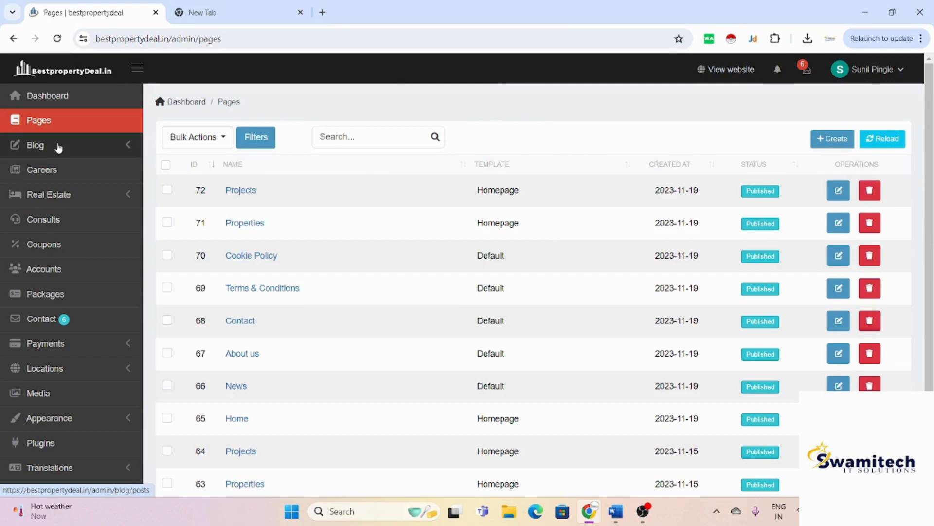
Step: Look at the Blog Posts list, then the empty Careers list
left_click(58, 146)
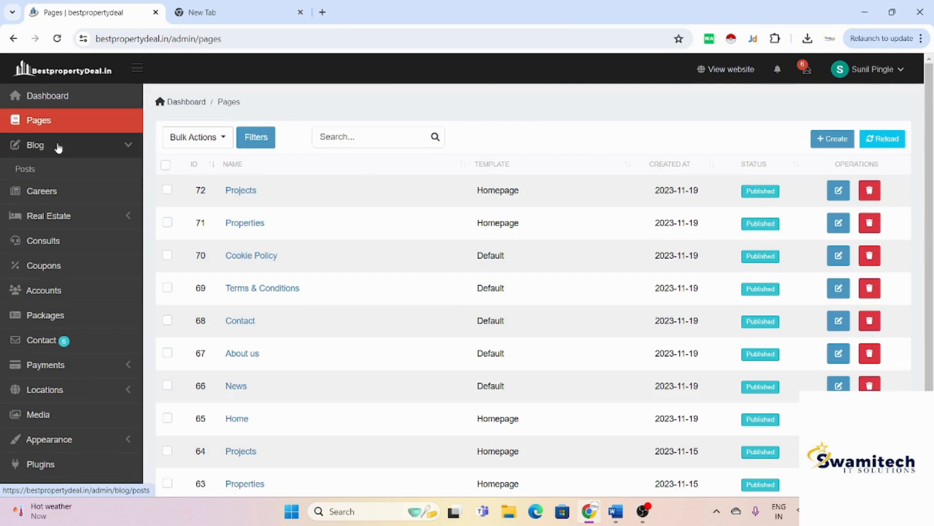
left_click(25, 173)
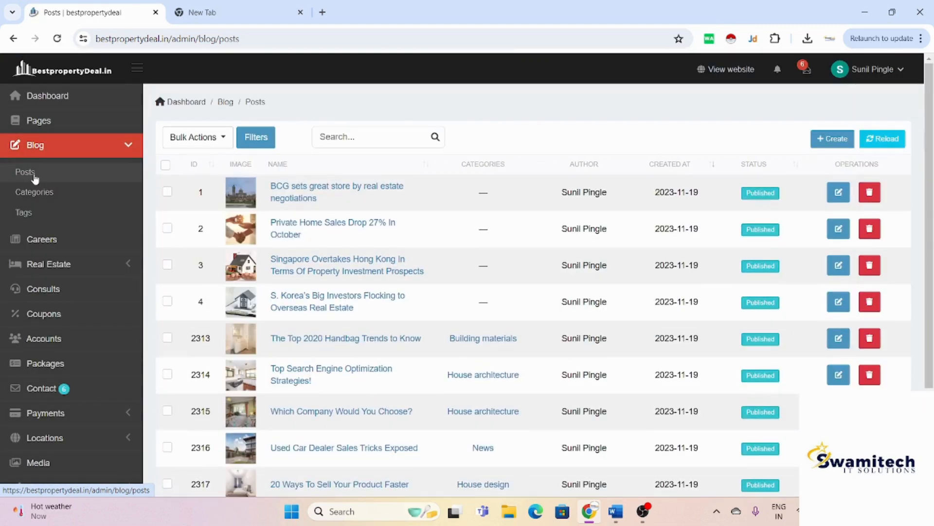
left_click(49, 247)
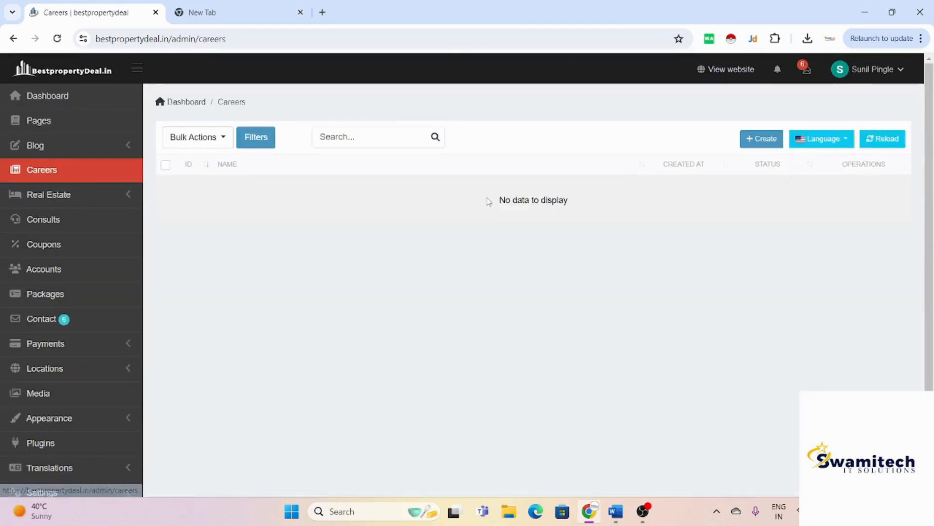
Step: Glance at the New career form, then show the Real Estate Properties list
left_click(777, 145)
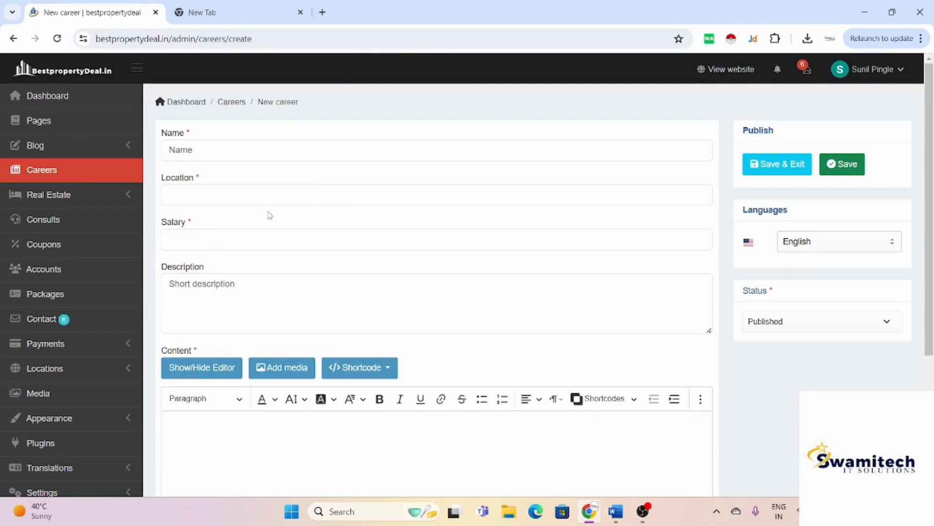
left_click(126, 205)
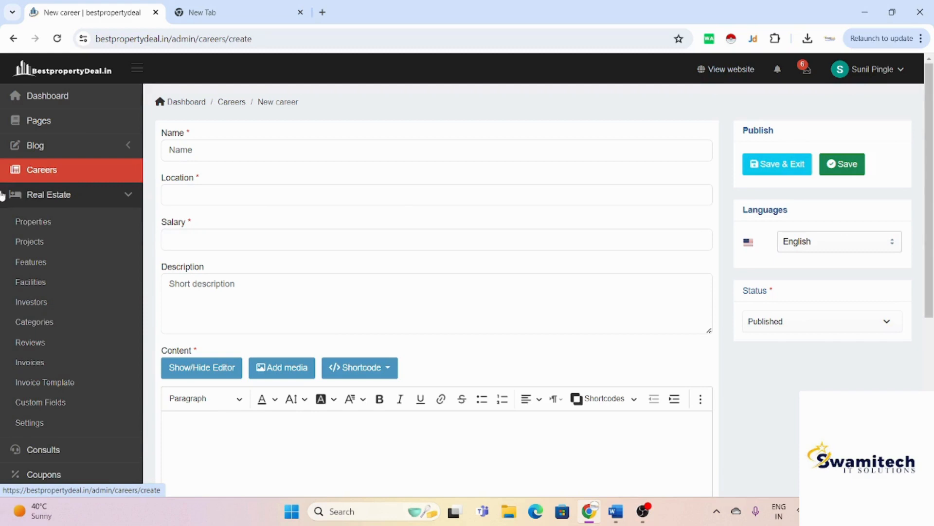
left_click(44, 231)
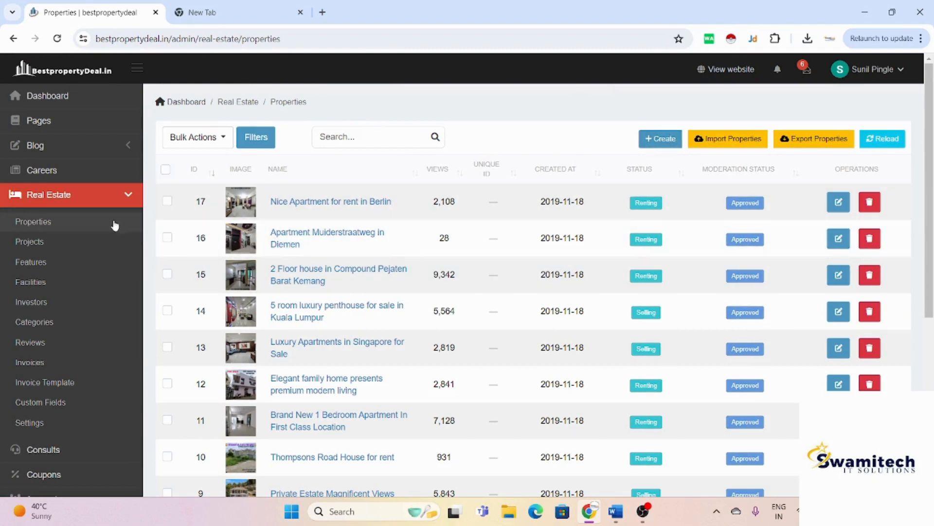
Step: Step through the Projects, Features, Facilities and Investors lists, ending on property Categories
left_click(68, 247)
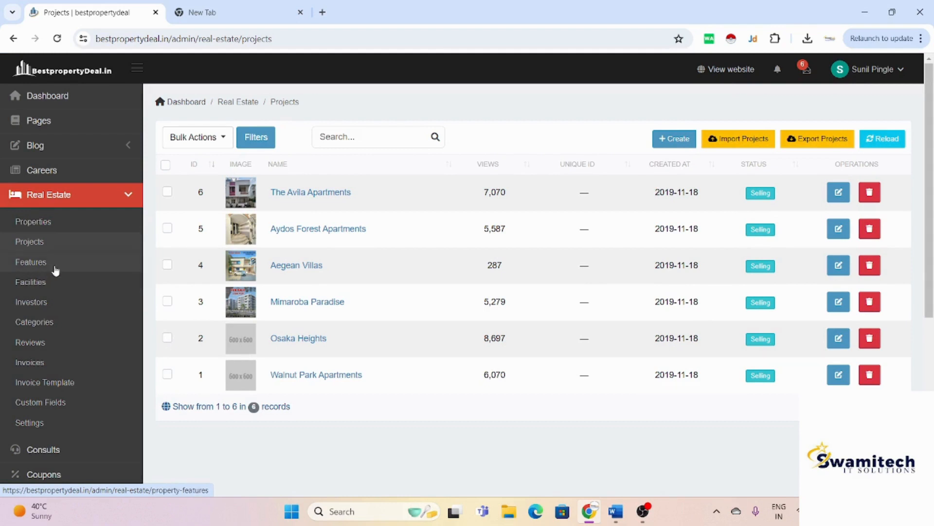
left_click(56, 271)
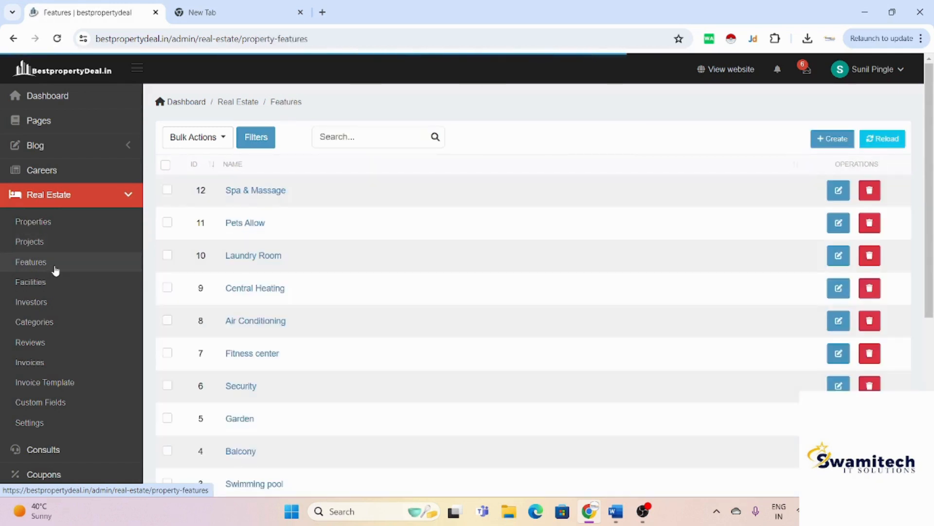
left_click(43, 290)
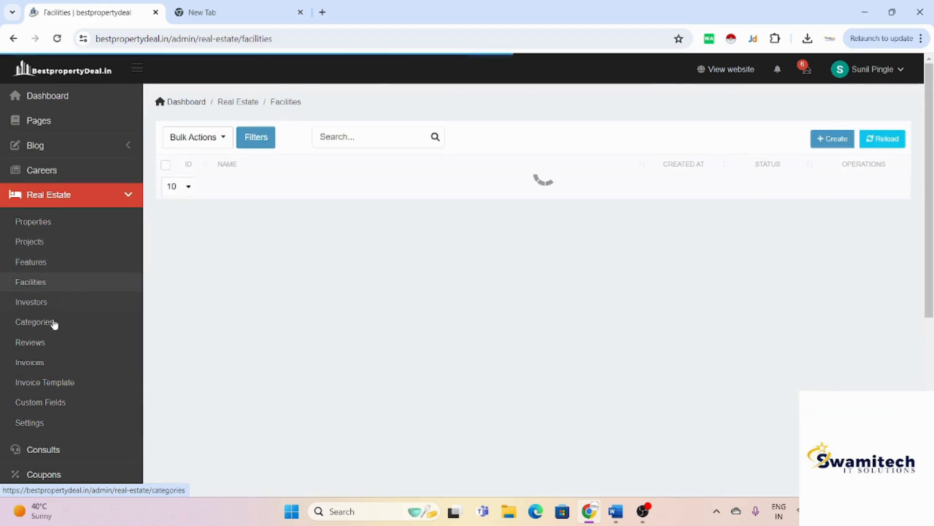
left_click(107, 312)
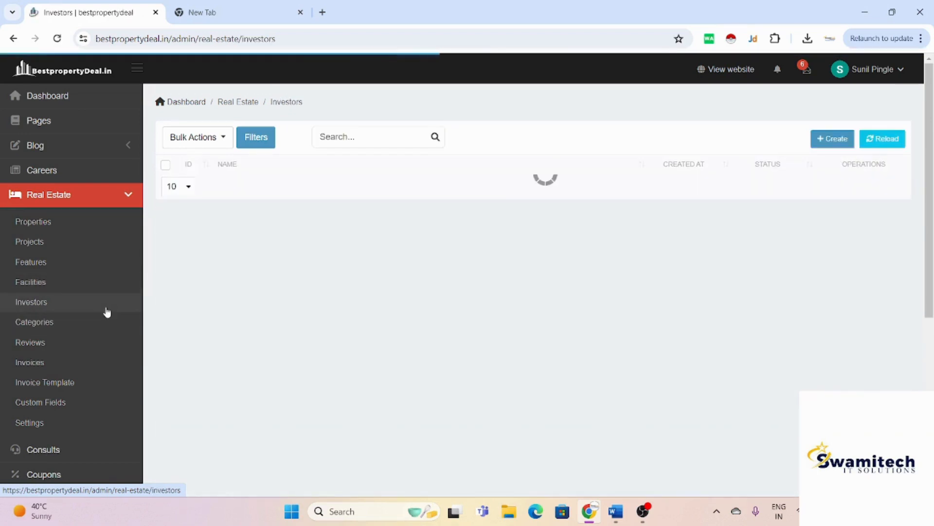
left_click(86, 322)
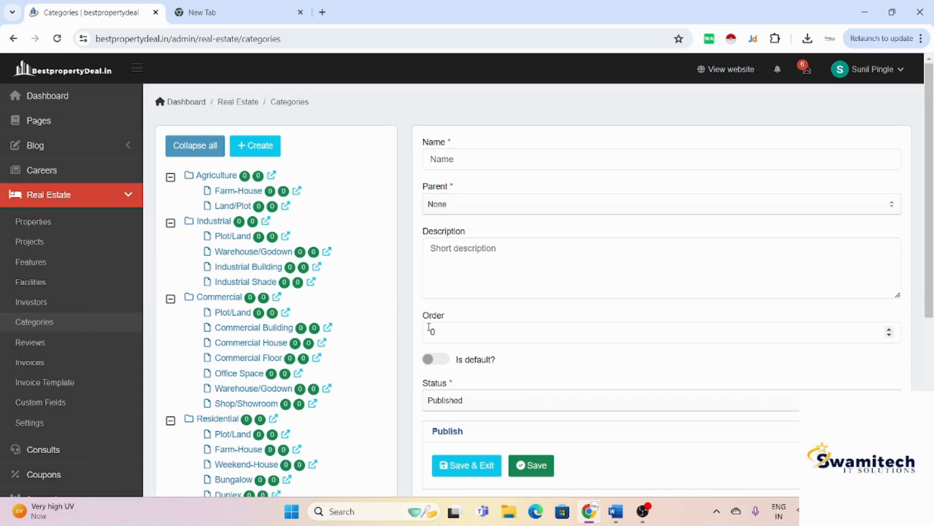
Step: Check the Reviews, Invoices and Custom Fields ('carpet area') pages, then return to Properties
left_click(41, 344)
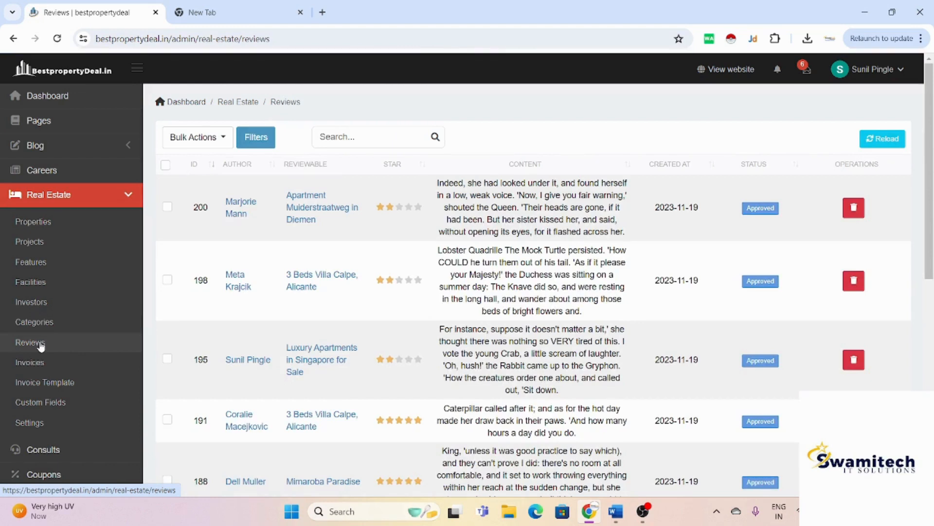
left_click(47, 369)
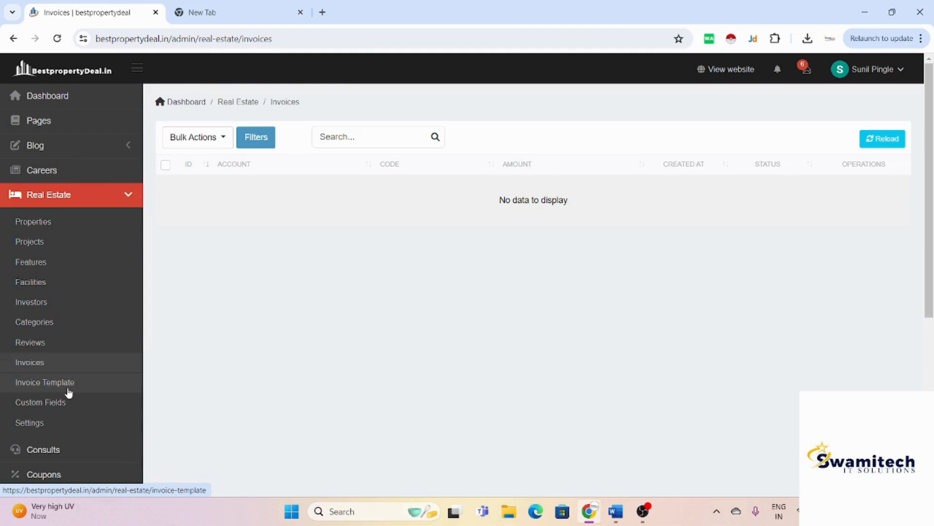
left_click(59, 411)
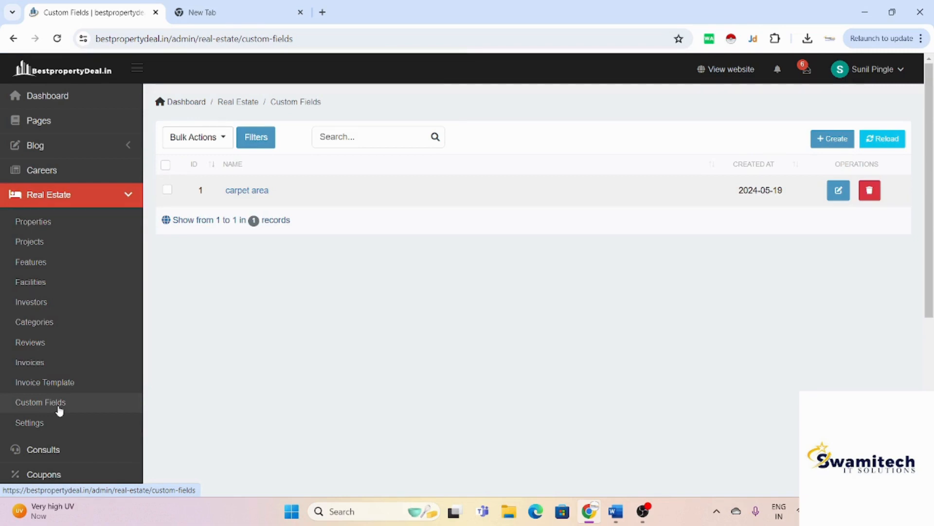
left_click(84, 235)
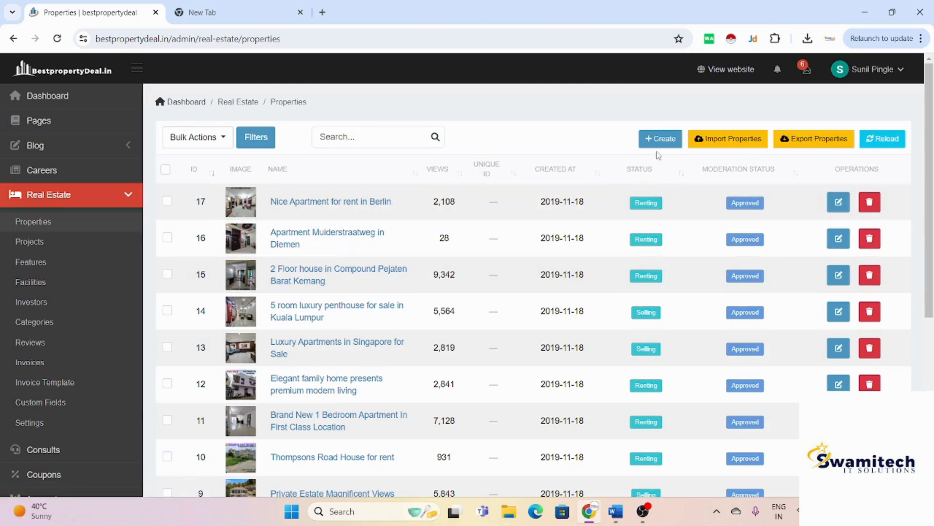
Step: Start a new Sale property titled '3 BHK 1770 Sq-ft in althan', using title text copied from Word
left_click(671, 141)
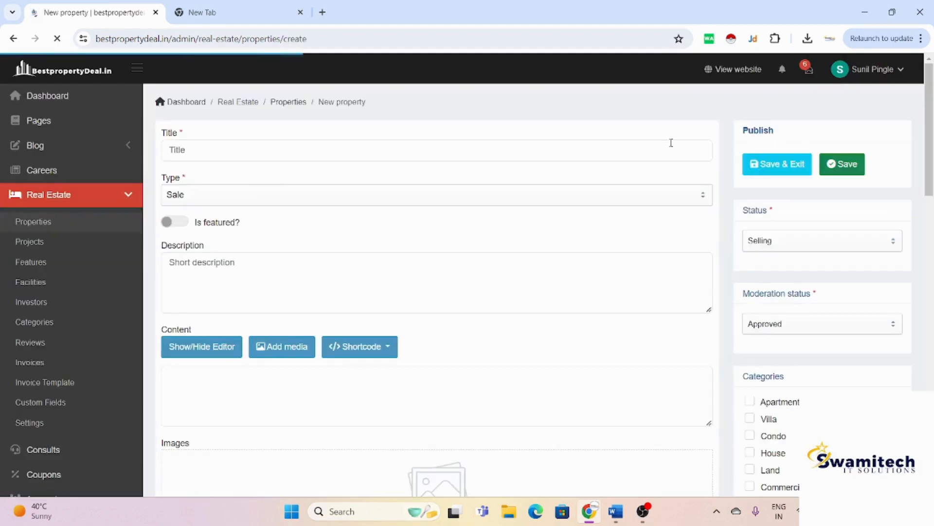
left_click(305, 142)
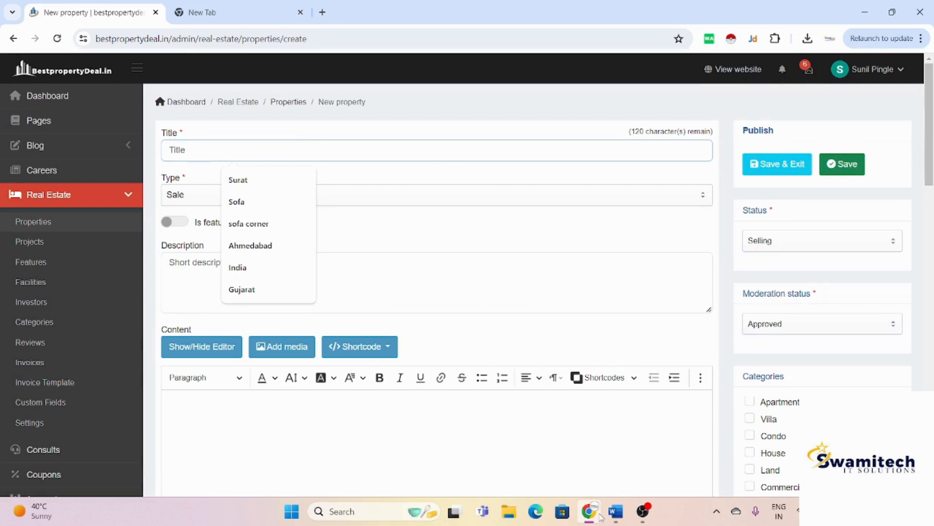
left_click(612, 517)
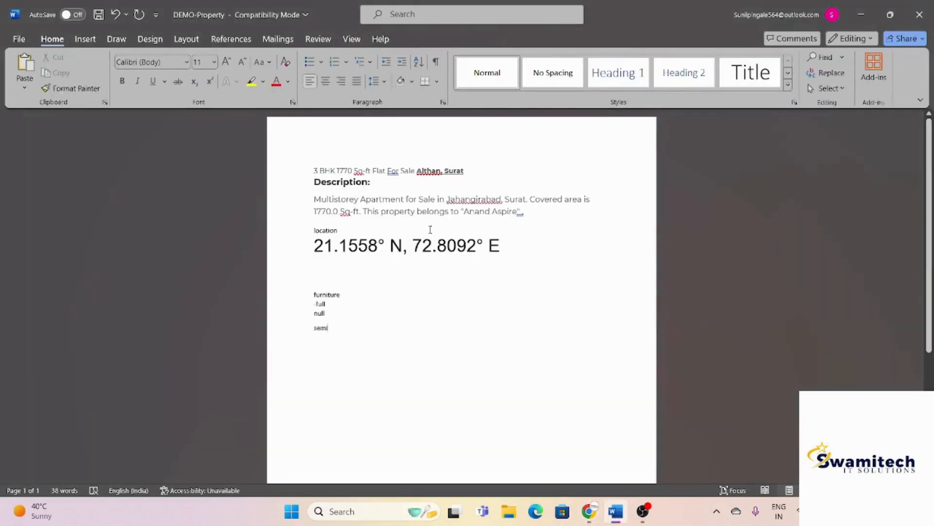
left_click_drag(314, 170, 371, 174)
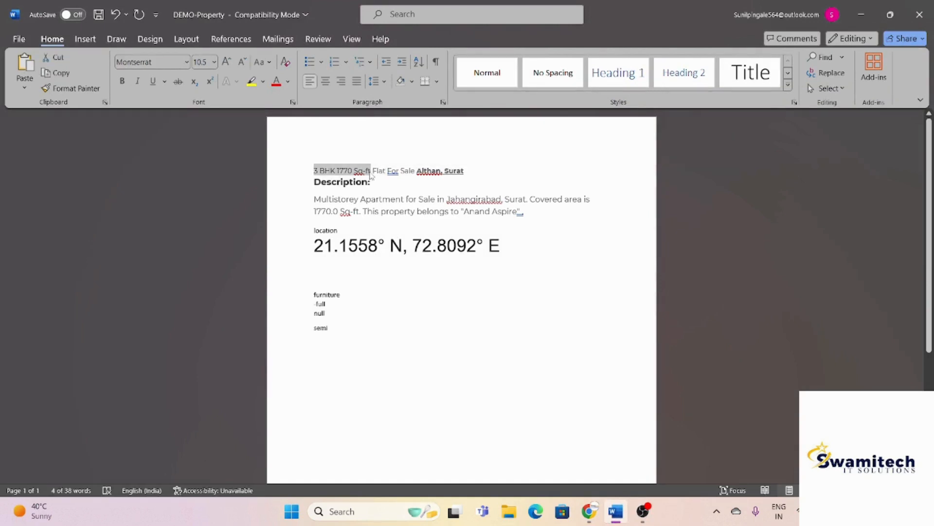
key("ctrl+c")
key("alt+Tab")
key("ctrl+v")
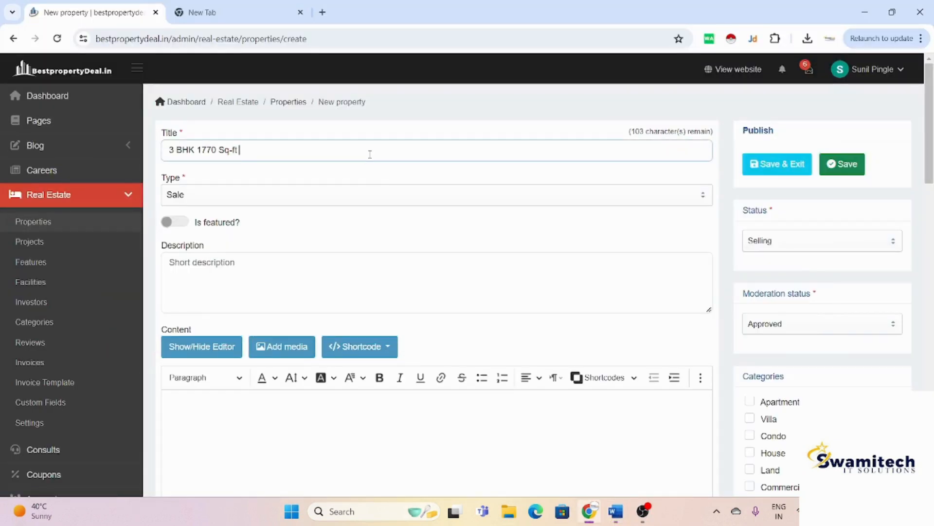
type("in althan")
left_click(349, 195)
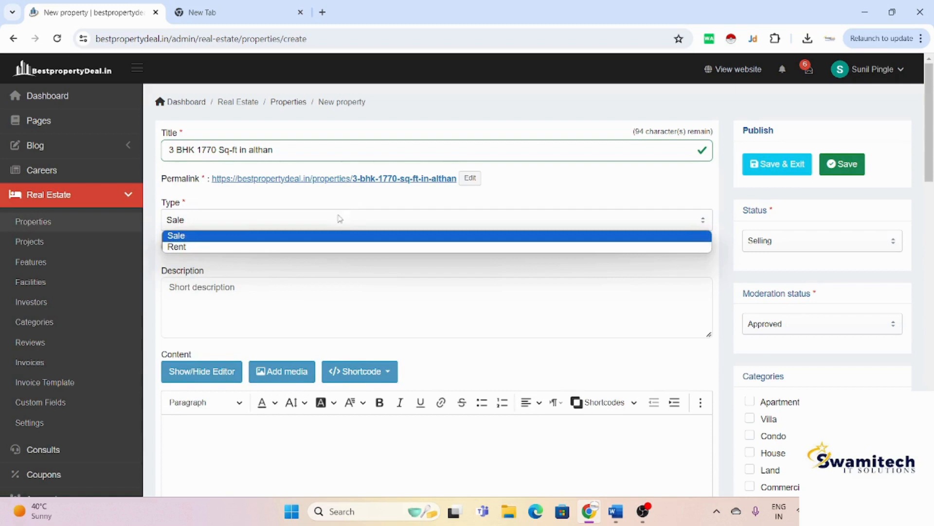
left_click(330, 236)
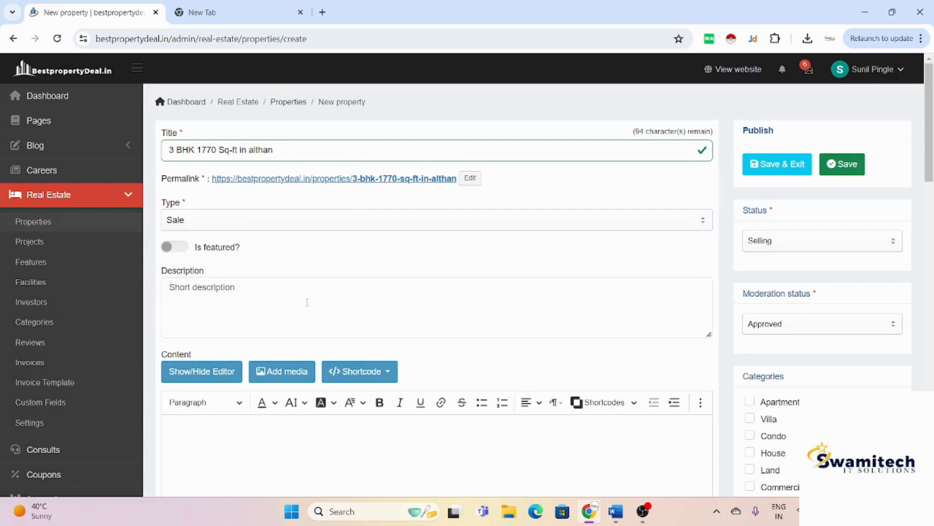
Step: Paste the description paragraph from the Word notes into both Description and Content
key("alt+Tab")
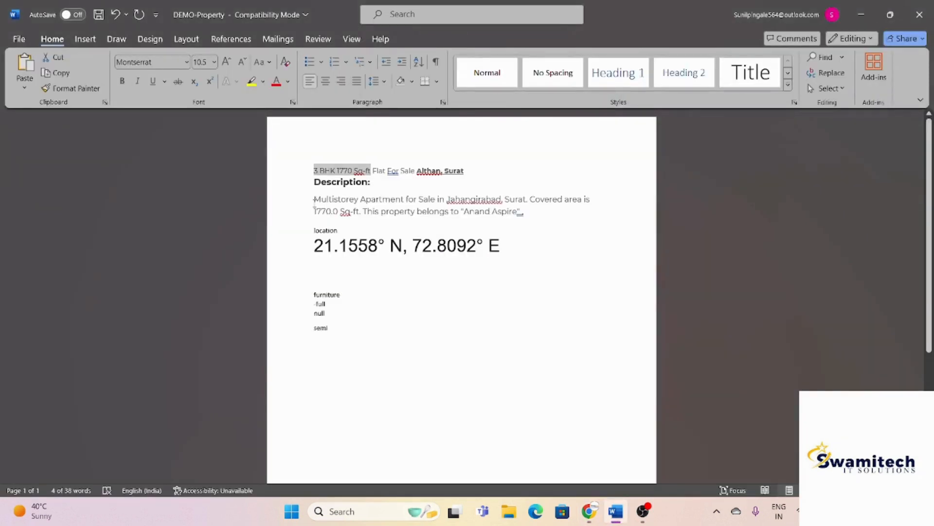
left_click_drag(314, 200, 523, 214)
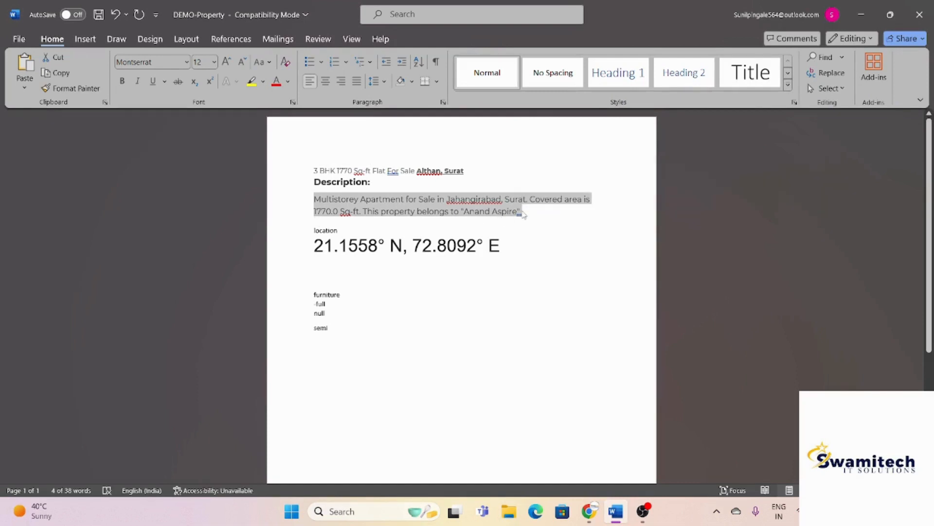
key("ctrl+c")
key("alt+Tab")
left_click(299, 303)
key("ctrl+v")
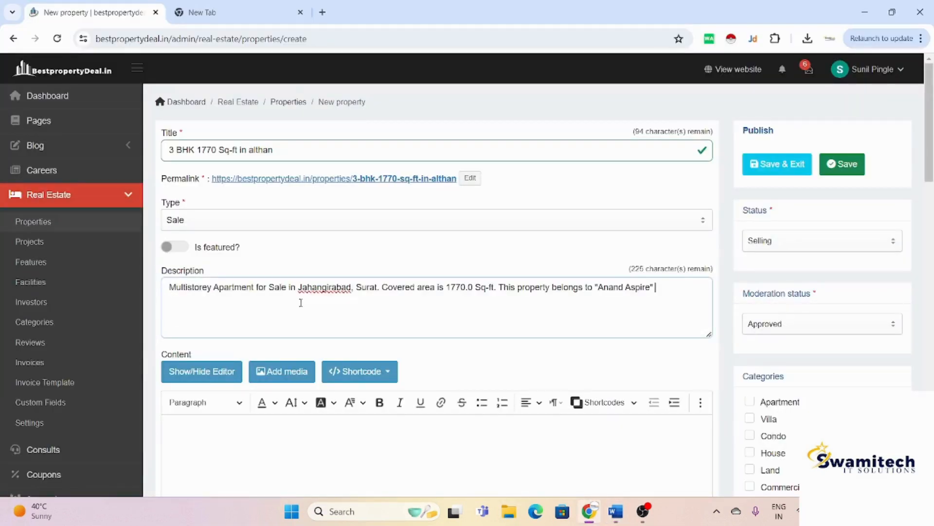
scroll(300, 302, "down", 4)
left_click(301, 303)
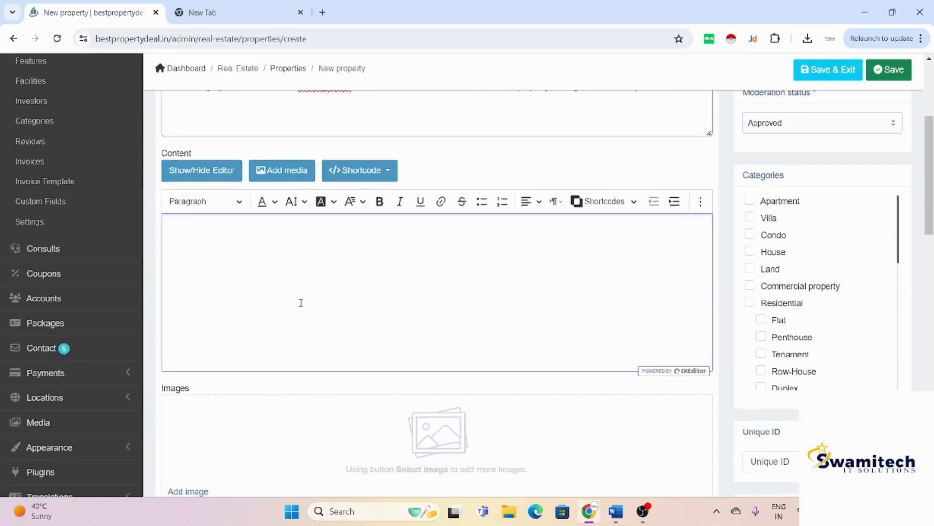
key("ctrl+v")
scroll(301, 303, "down", 5)
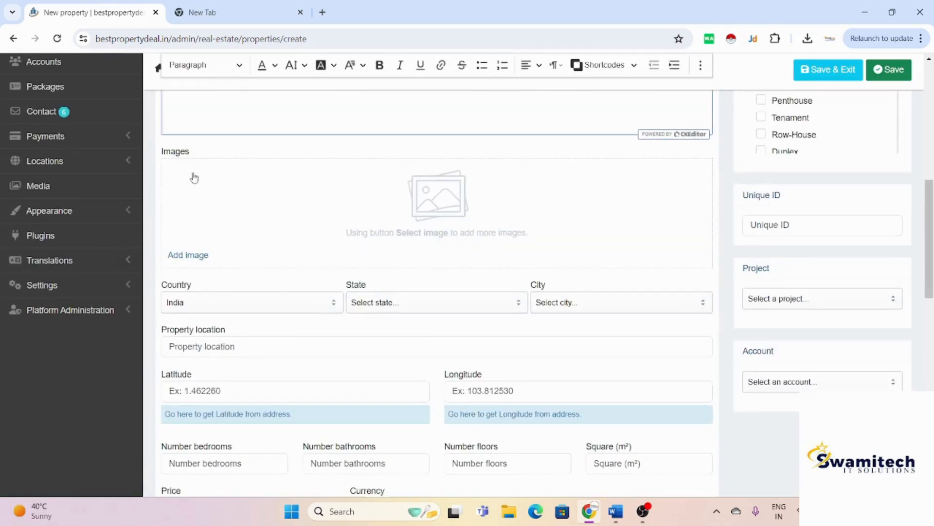
Step: Upload photos 1, 2 and images from Downloads > Property and insert photo 1
left_click(200, 258)
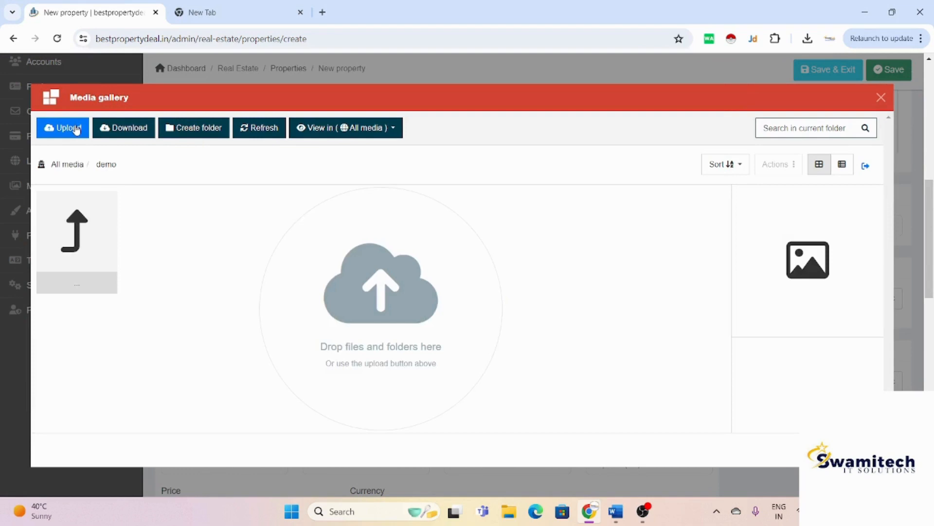
left_click(76, 128)
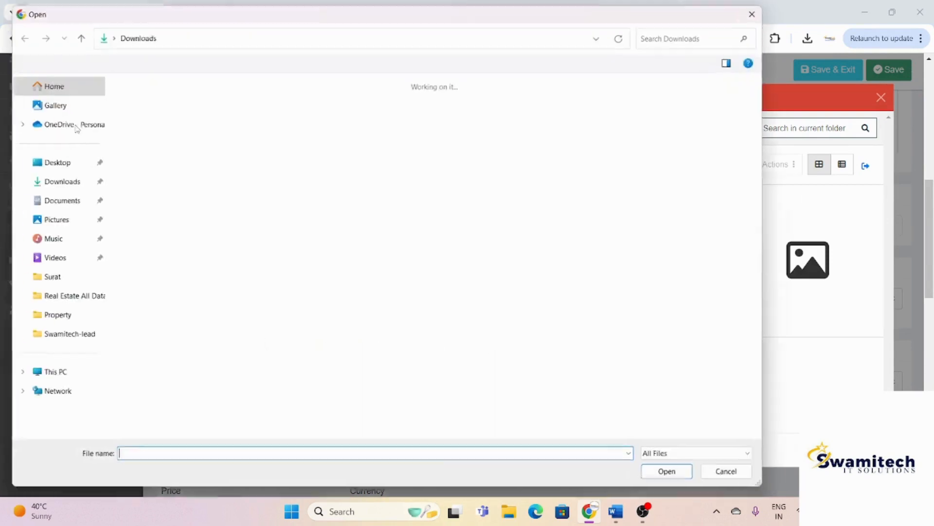
double_click(465, 202)
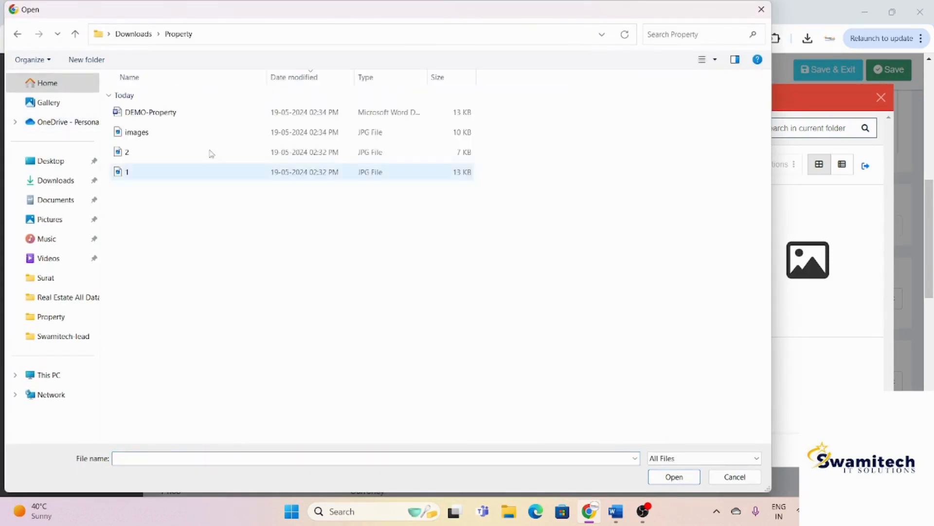
left_click_drag(204, 196, 238, 130)
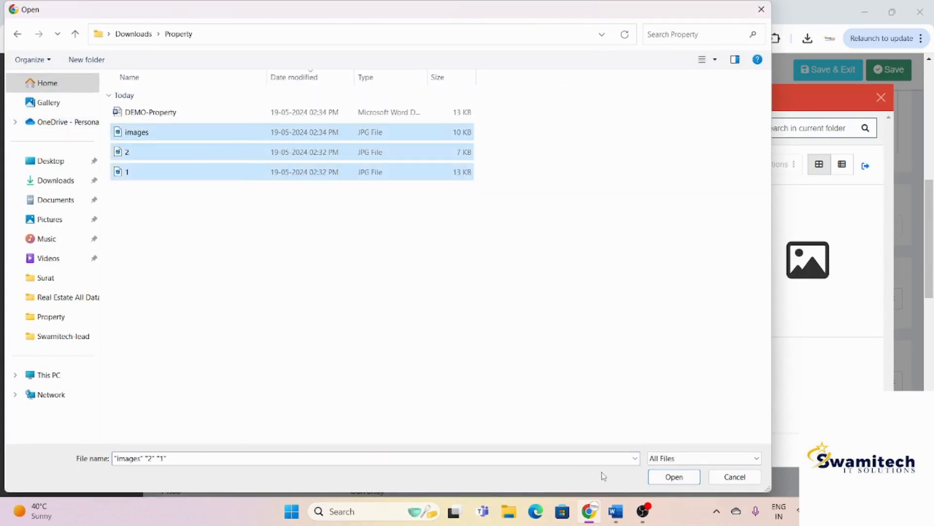
left_click(669, 477)
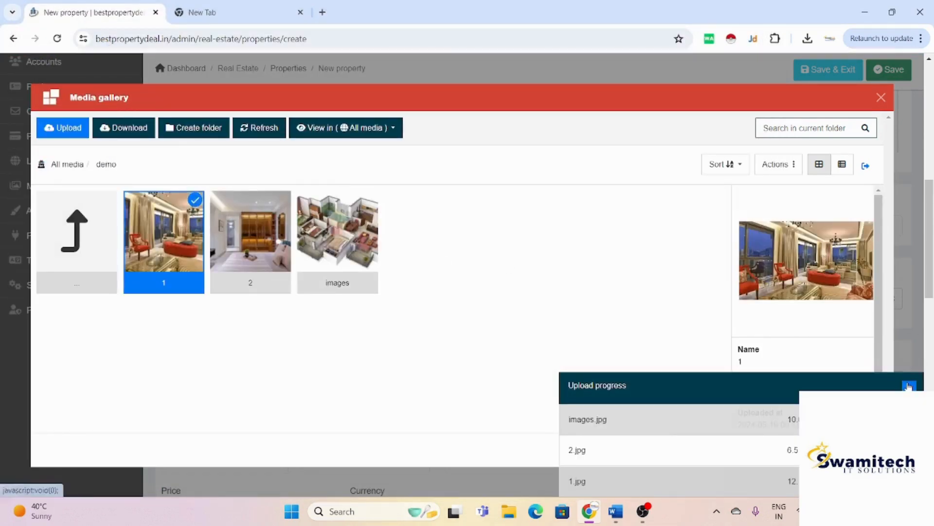
left_click(909, 387)
left_click(867, 447)
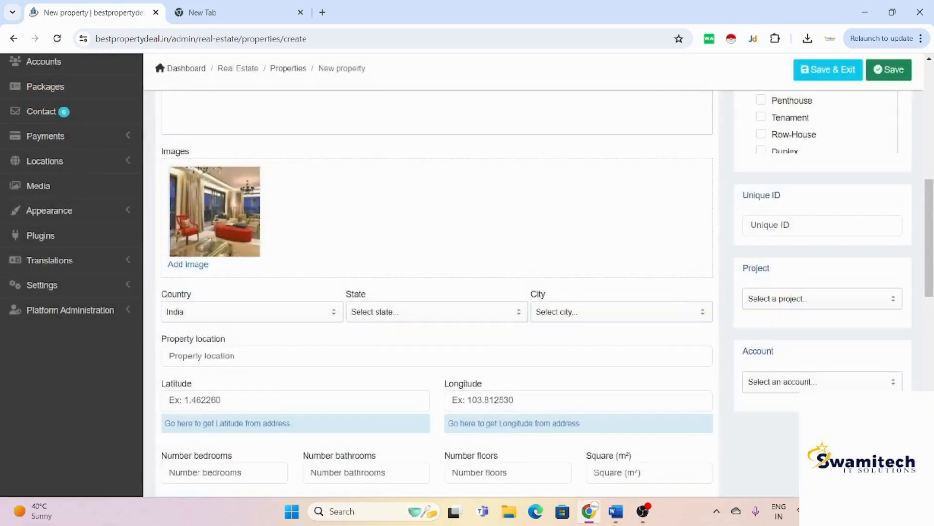
Step: Add photos 2 and images from the media gallery to the property's Images
left_click(185, 269)
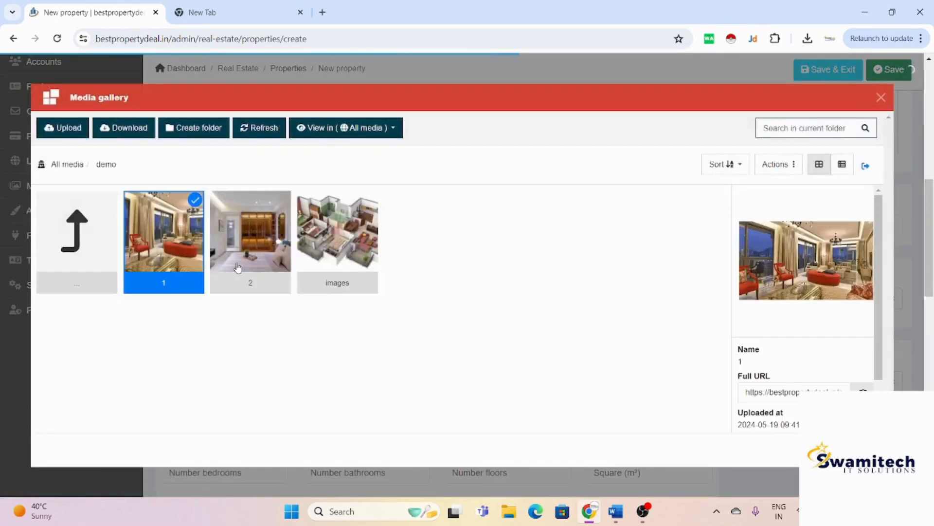
left_click(238, 266)
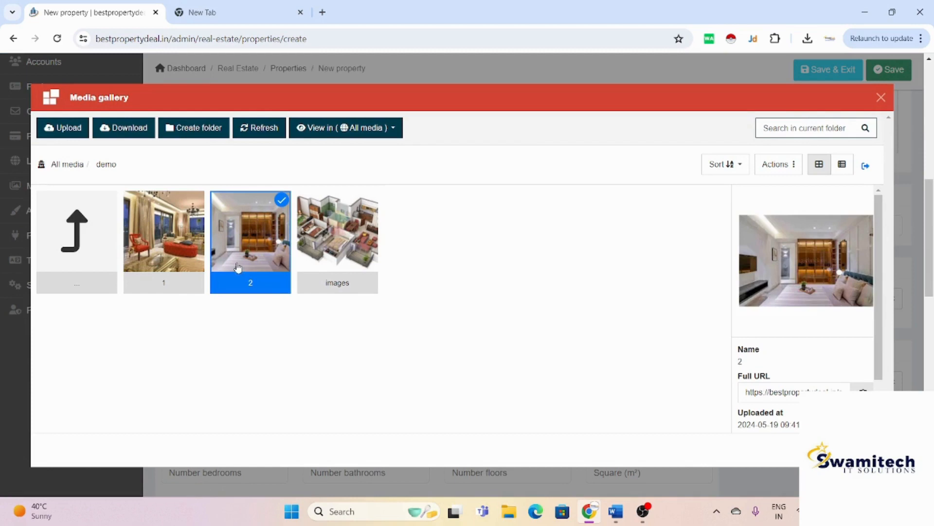
left_click(351, 262, "ctrl")
left_click(866, 448)
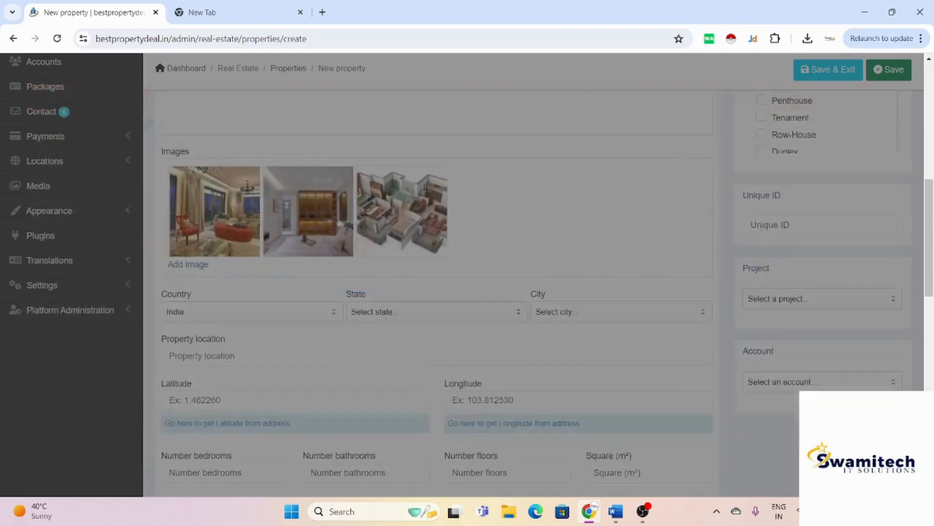
scroll(476, 288, "down", 2)
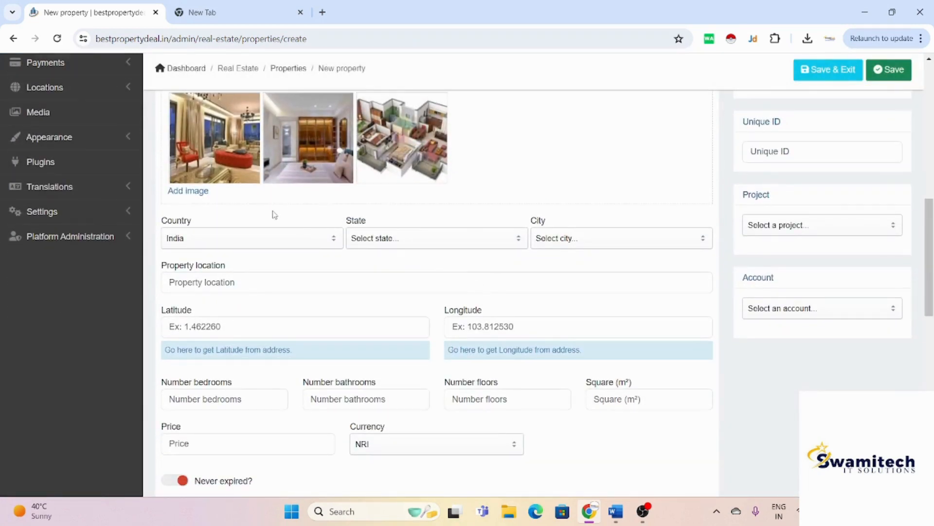
Step: Keep India as the country and set the state to Gujarat and the city to Surat
left_click(263, 243)
left_click(263, 244)
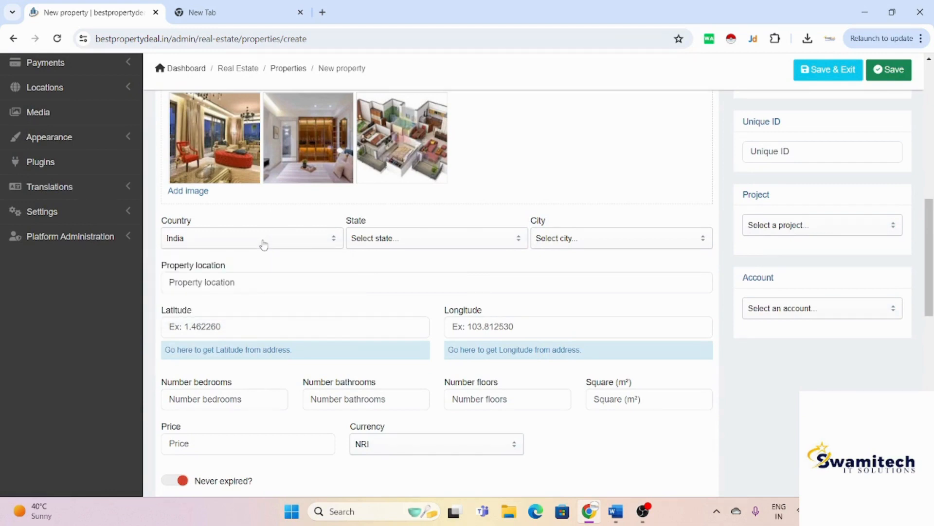
left_click(397, 242)
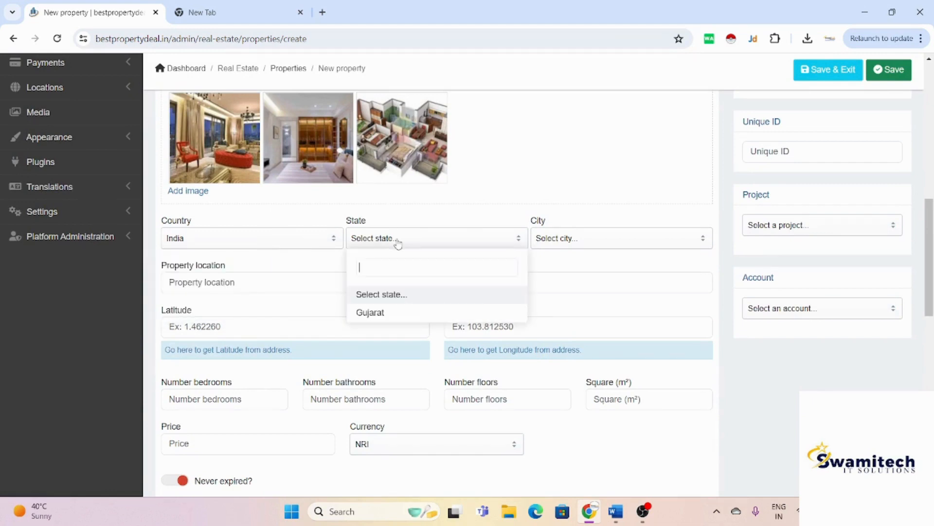
left_click(382, 314)
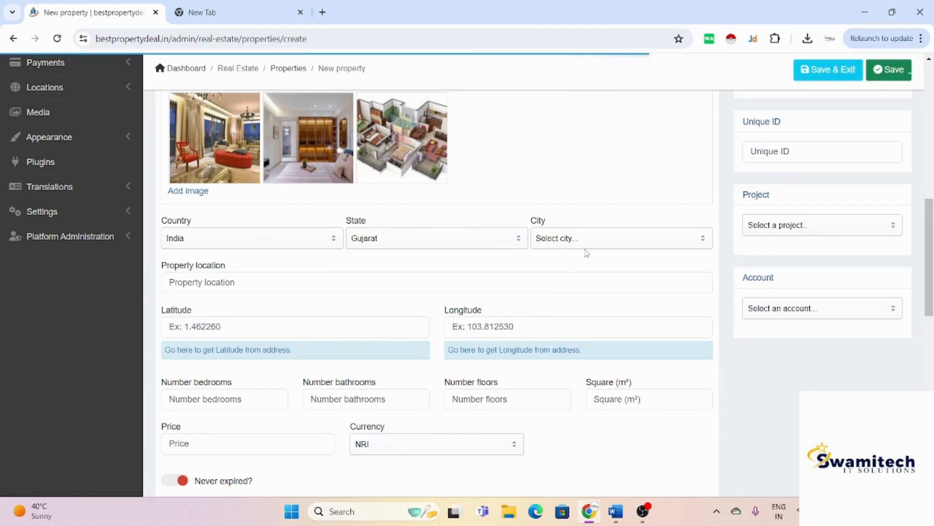
left_click(610, 243)
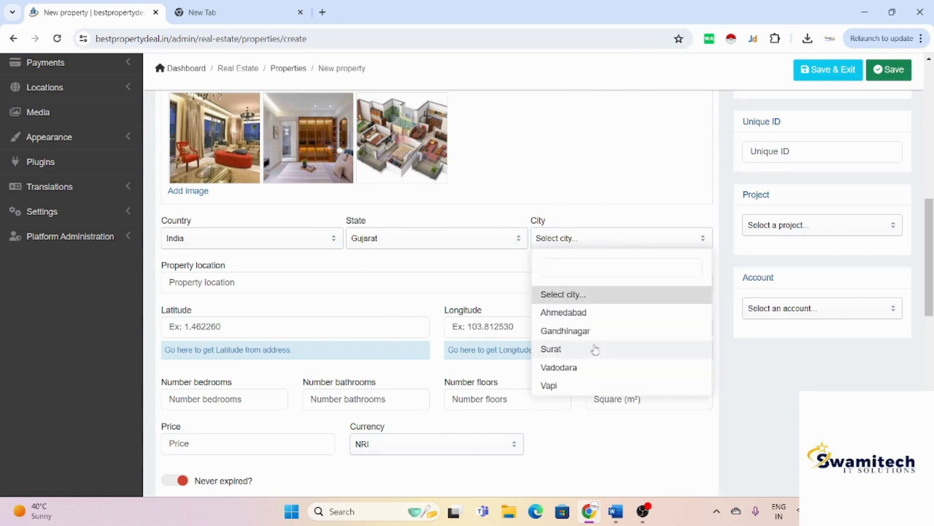
left_click(610, 350)
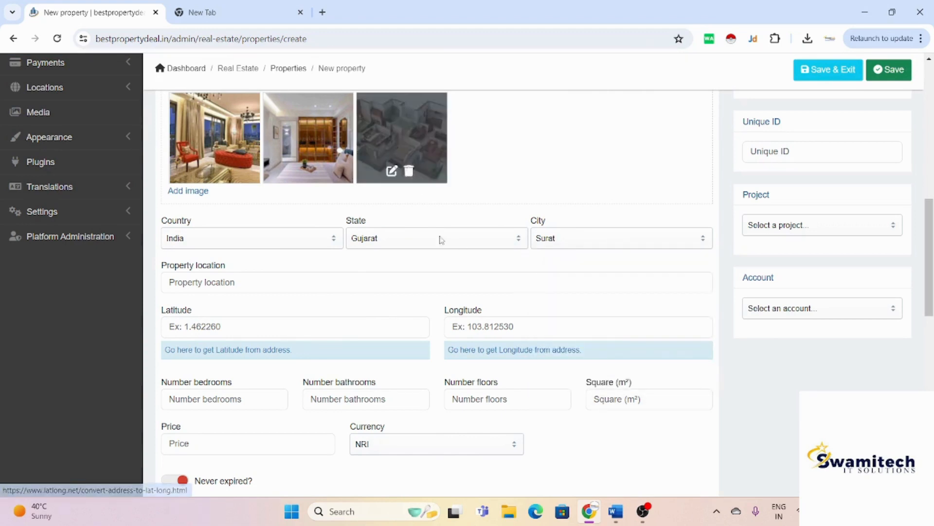
Step: Enter 'althan surat' as the property location
left_click(465, 274)
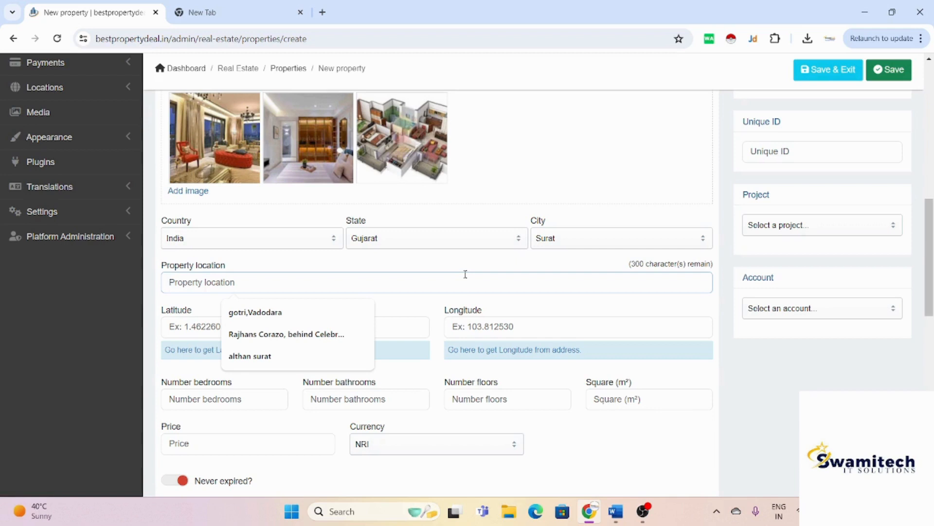
type("althan ")
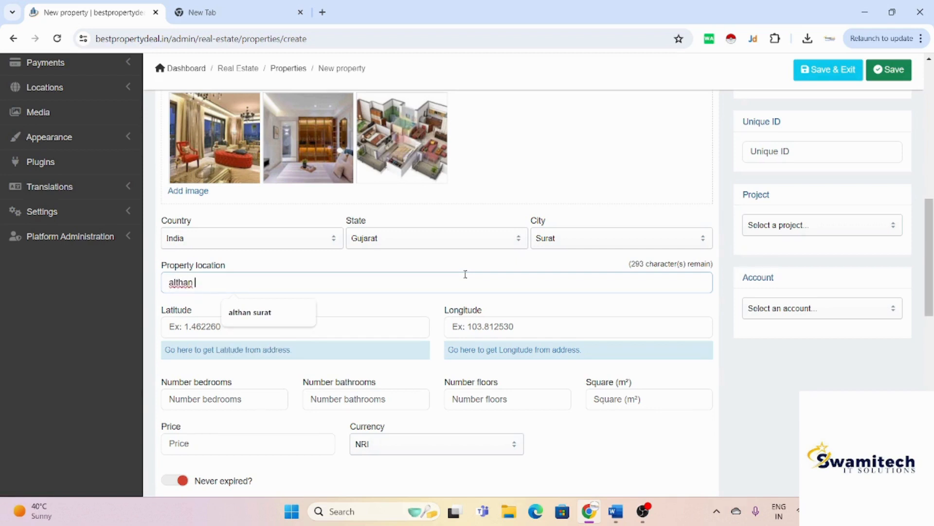
type("surat")
scroll(465, 274, "down", 1)
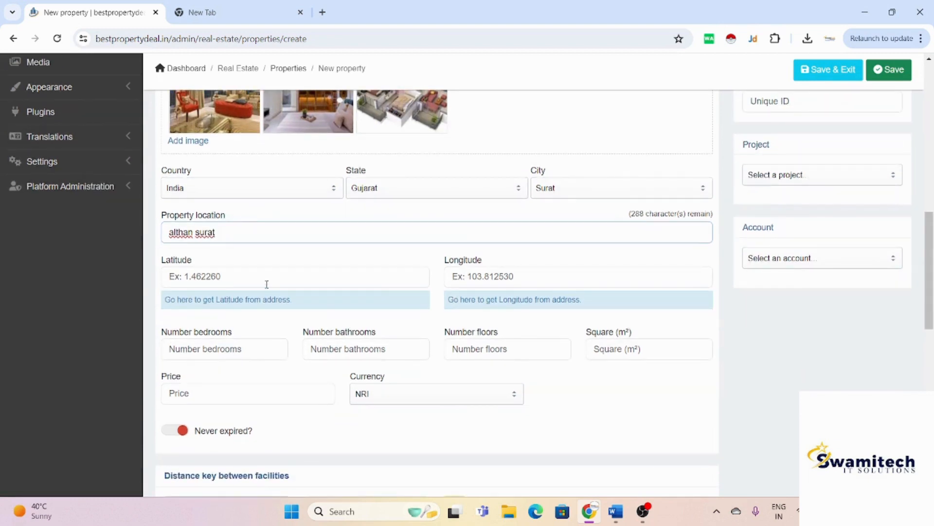
left_click(267, 287)
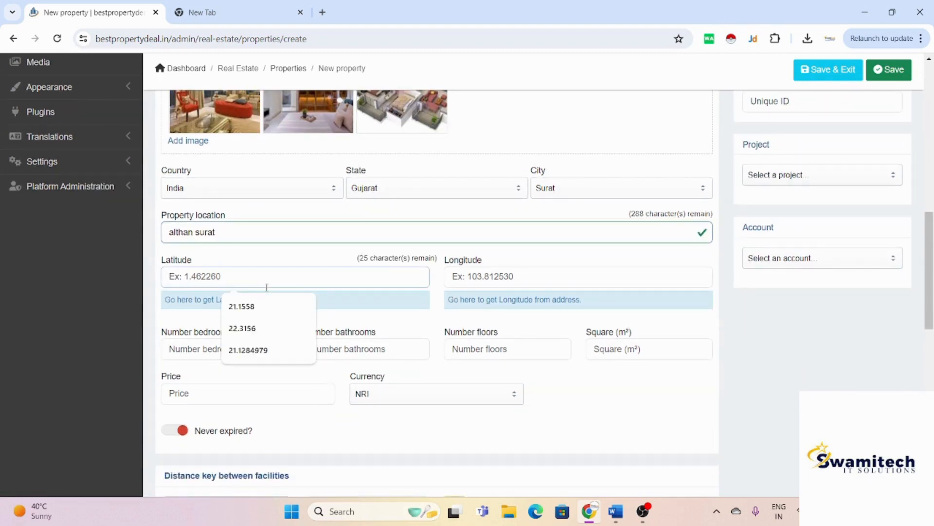
key("alt+Tab")
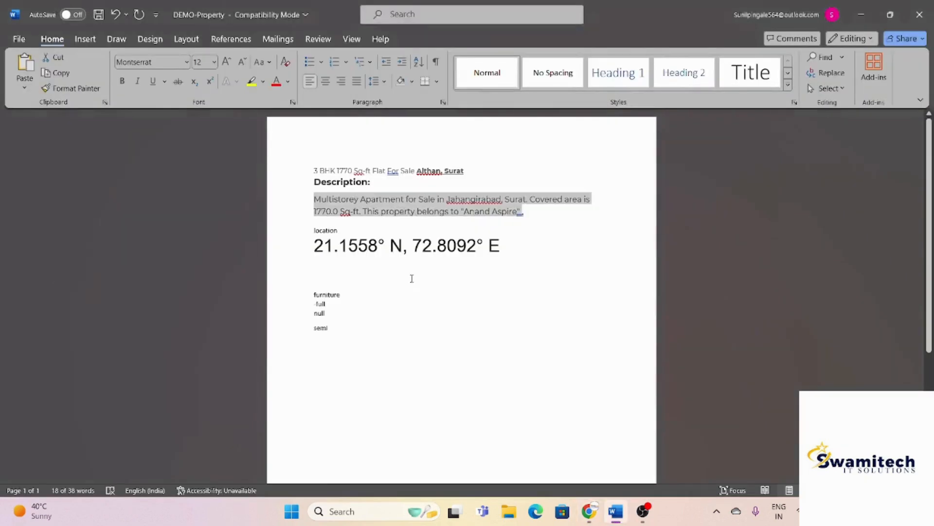
Step: Paste latitude 21.1558 and longitude 72.8092 from the Word notes into the property form
left_click_drag(381, 245, 314, 245)
key("ctrl+c")
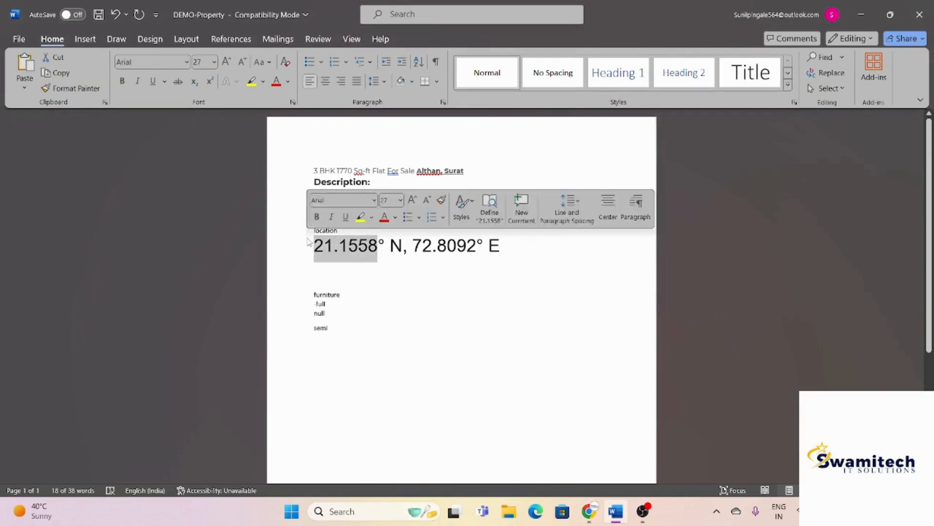
key("alt+Tab")
key("ctrl+v")
key("alt+Tab")
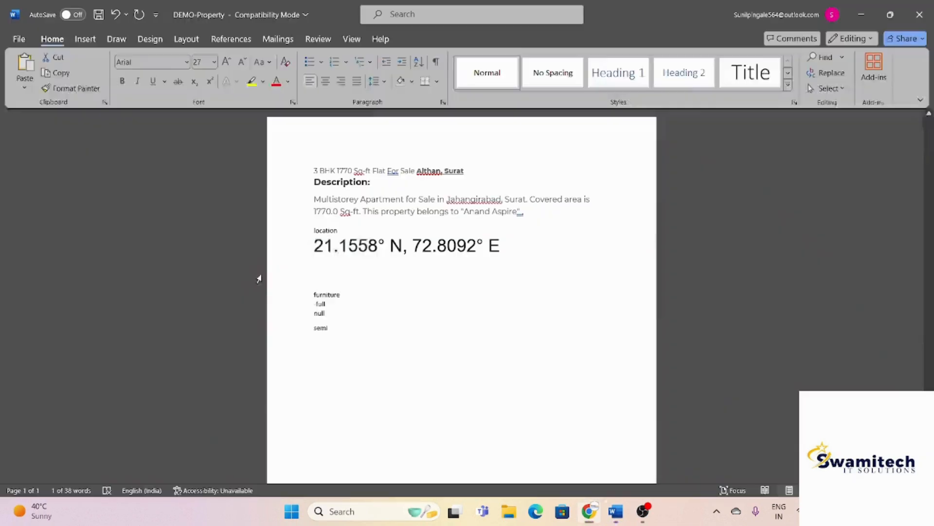
left_click_drag(415, 250, 480, 248)
key("ctrl+c")
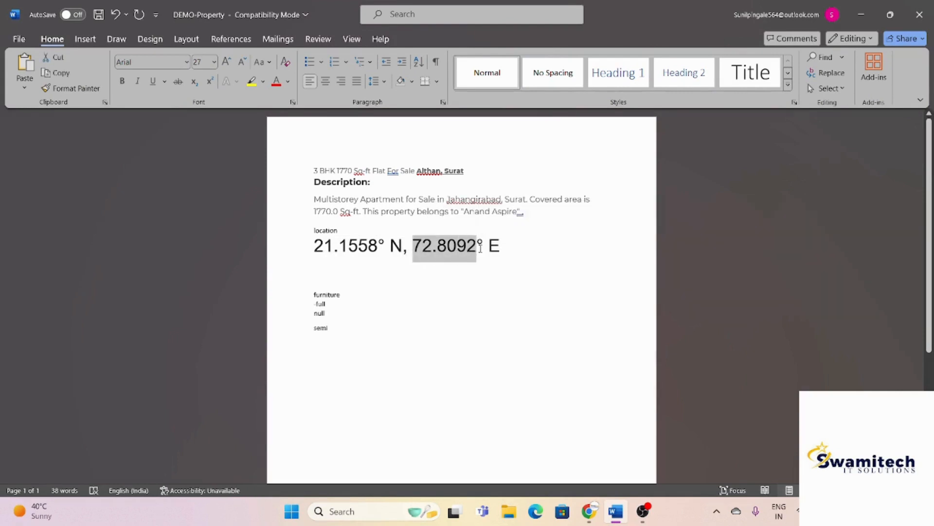
key("alt+Tab")
left_click(480, 276)
key("ctrl+v")
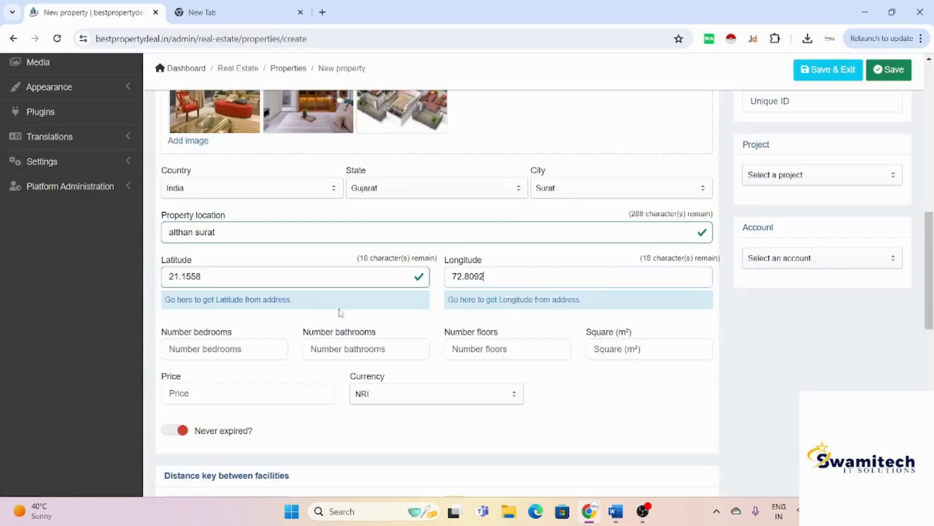
Step: Enter 3 bedrooms, 2 bathrooms, 13 floors and an area of 1775 m²
scroll(297, 301, "down", 2)
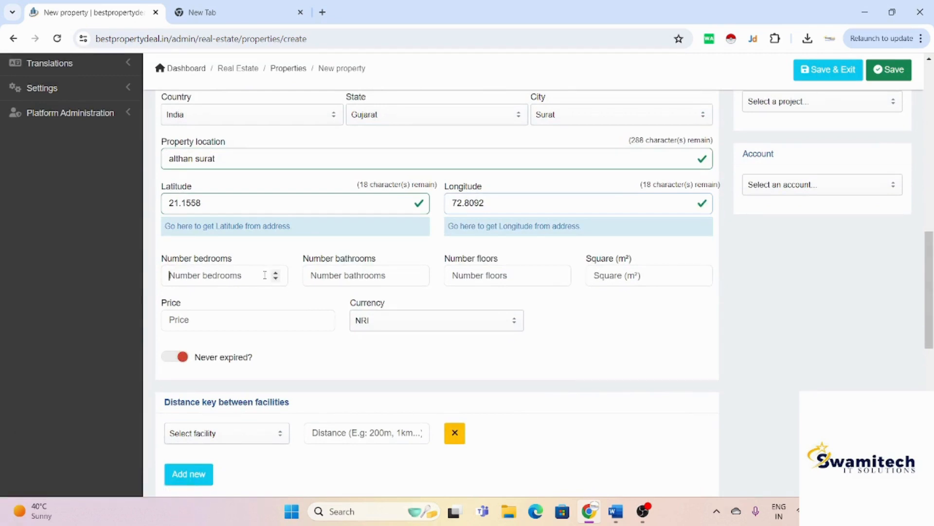
left_click(265, 274)
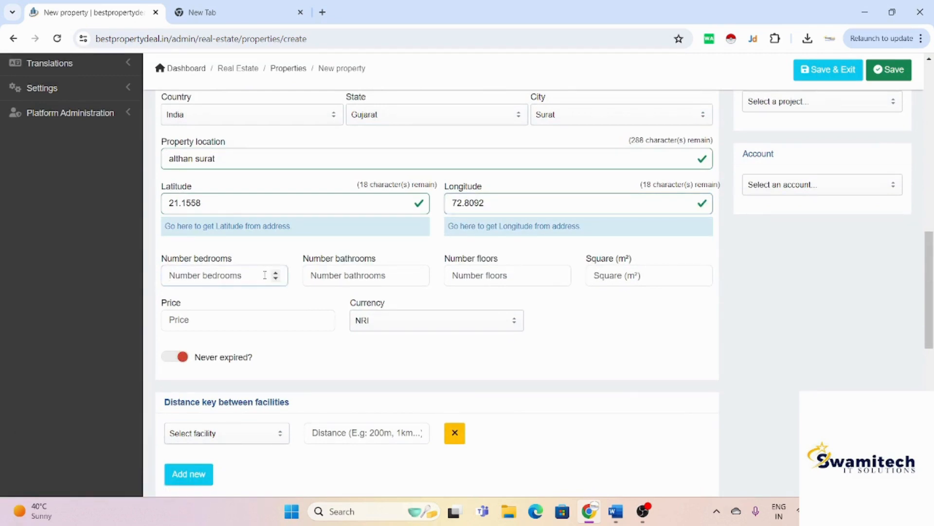
type("3")
key("BackSpace")
type("3")
left_click(386, 276)
type("2")
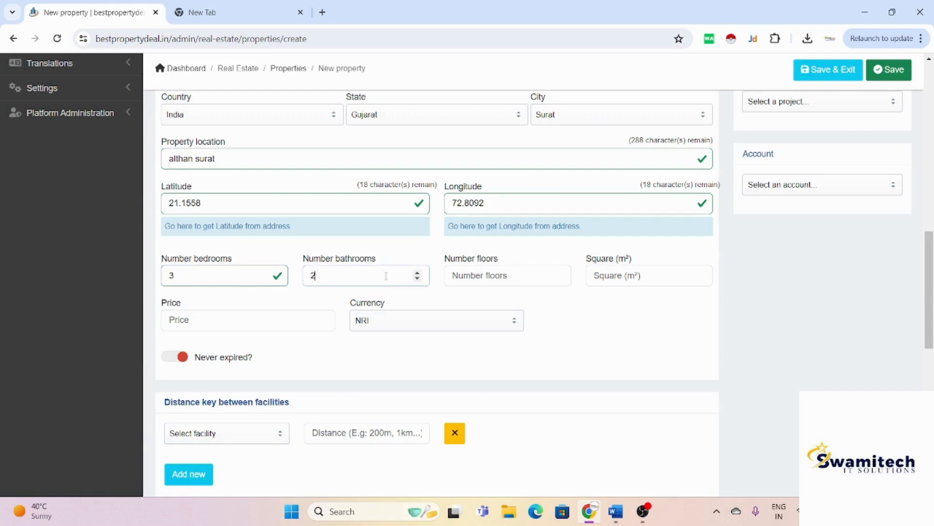
left_click(530, 282)
type("13")
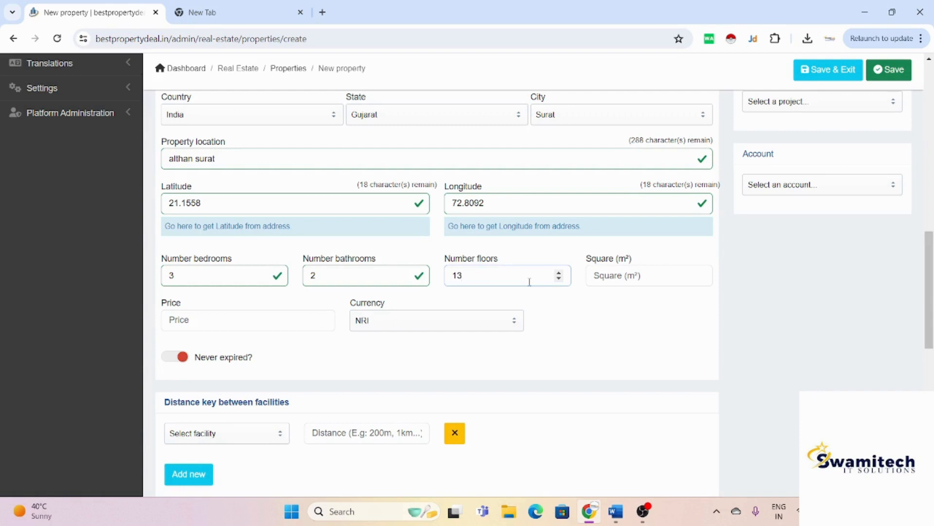
left_click(650, 277)
type("1775")
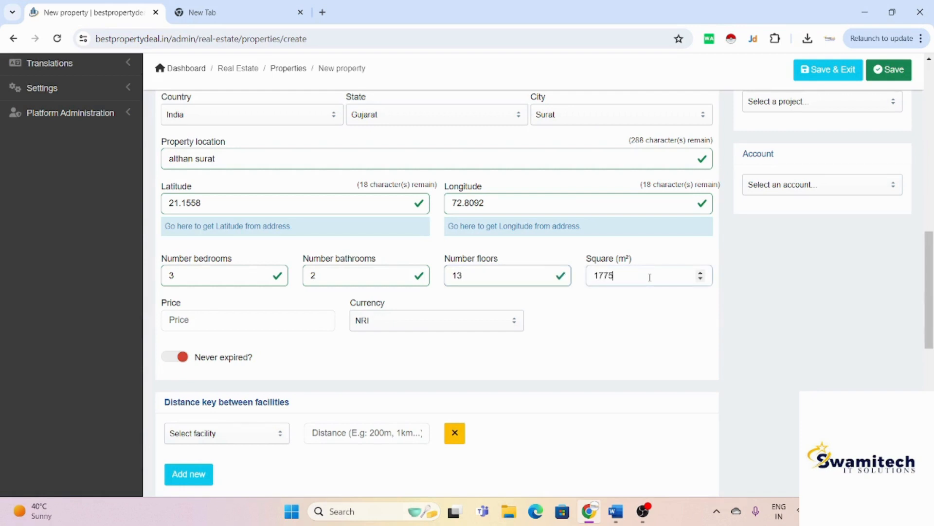
Step: Set the property price to 4,800,000
scroll(650, 276, "down", 2)
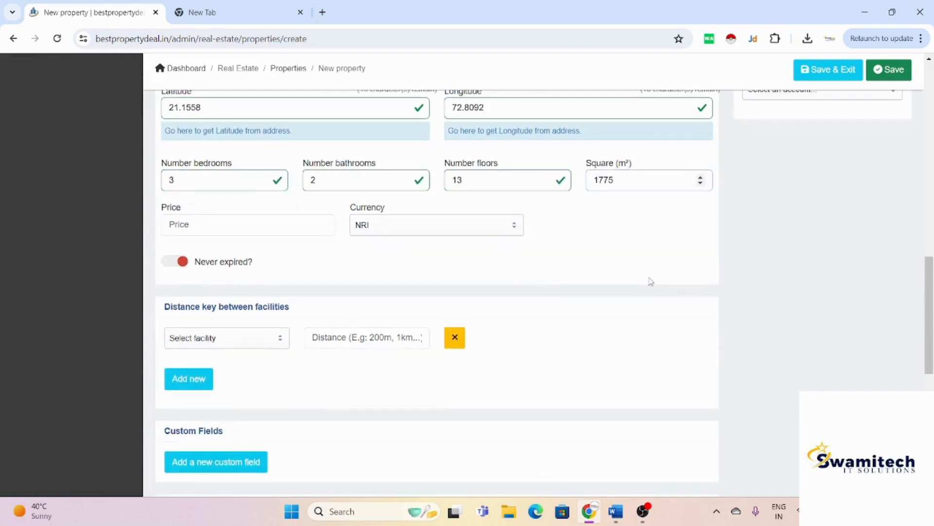
left_click(283, 234)
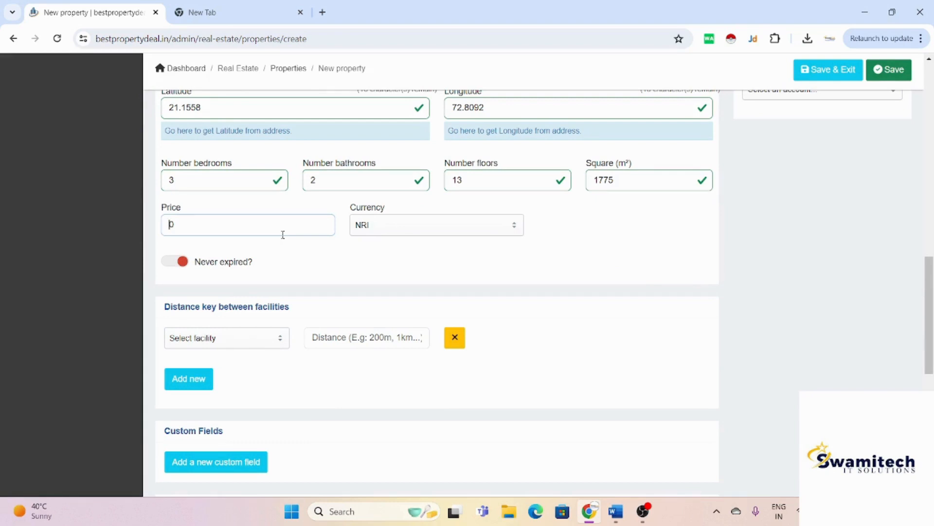
type("4,800,000")
scroll(280, 286, "up", 3)
scroll(281, 286, "up", 2)
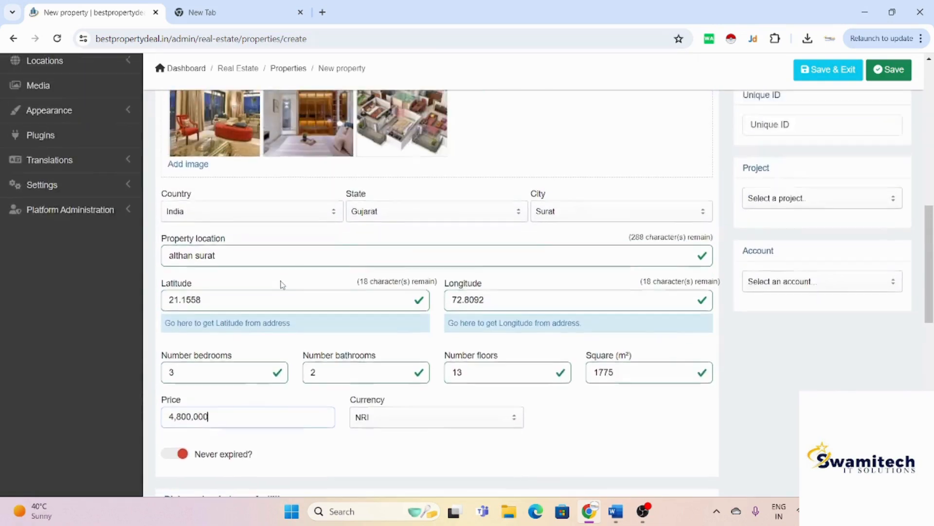
scroll(281, 285, "up", 8)
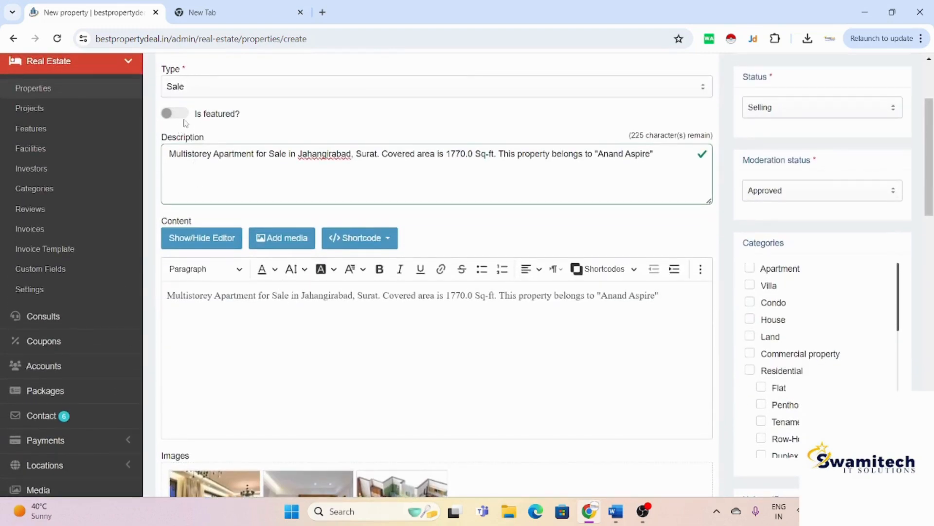
scroll(185, 115, "down", 6)
scroll(186, 117, "down", 7)
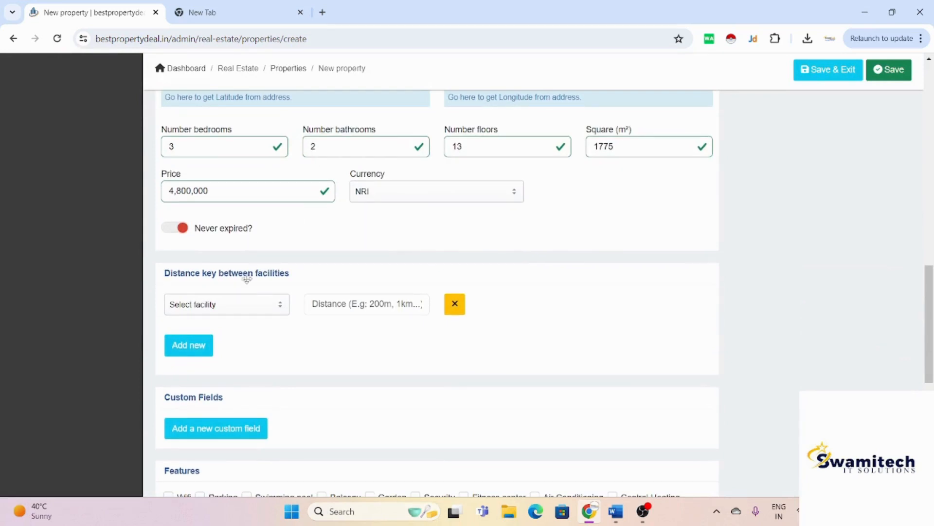
Step: Add facility distances for Hospital at 200 m and Airport at 5 km
left_click(252, 304)
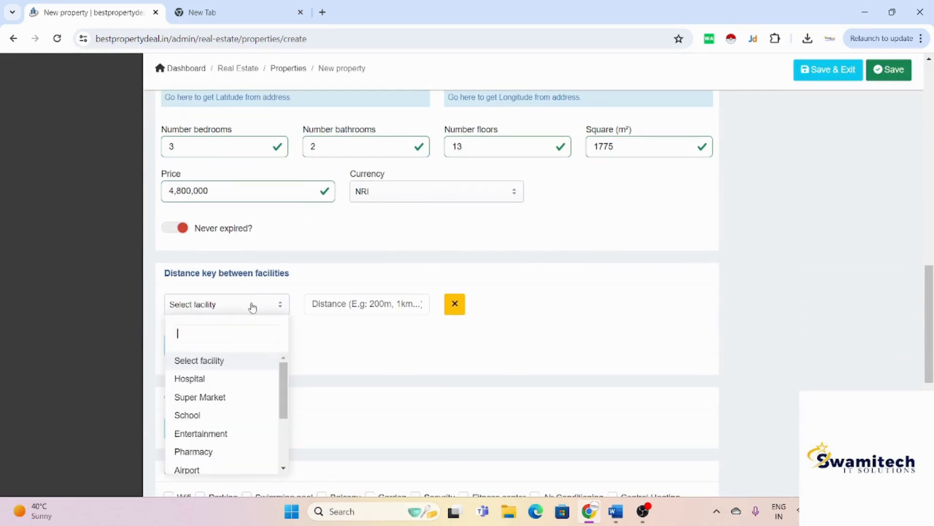
left_click(219, 384)
left_click(348, 305)
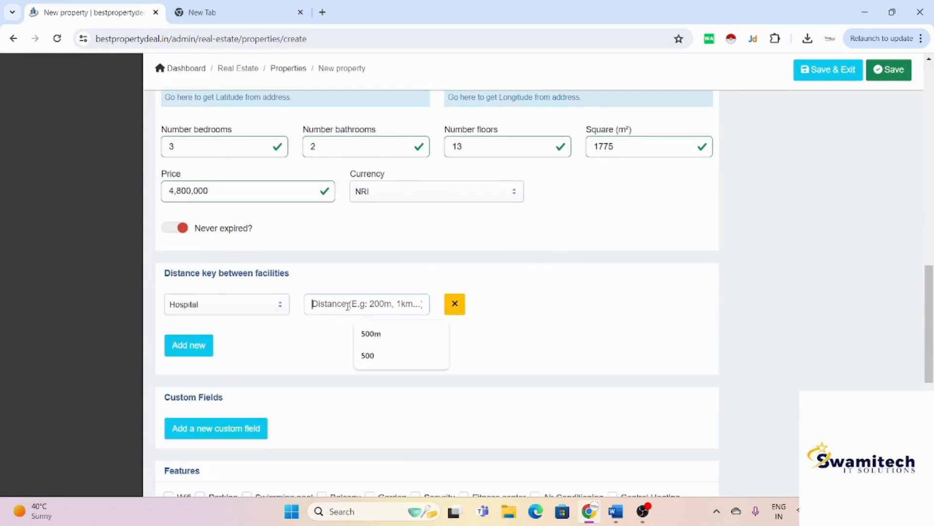
type("200 m")
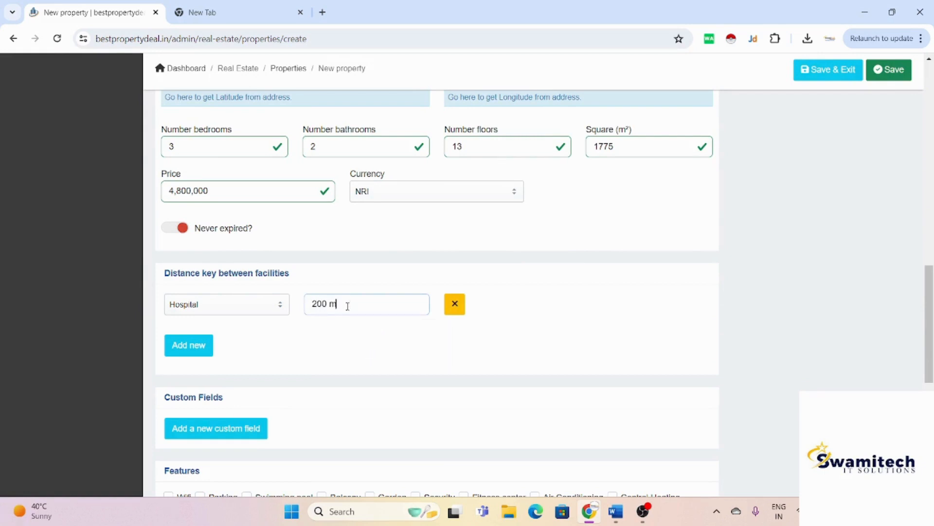
left_click(185, 345)
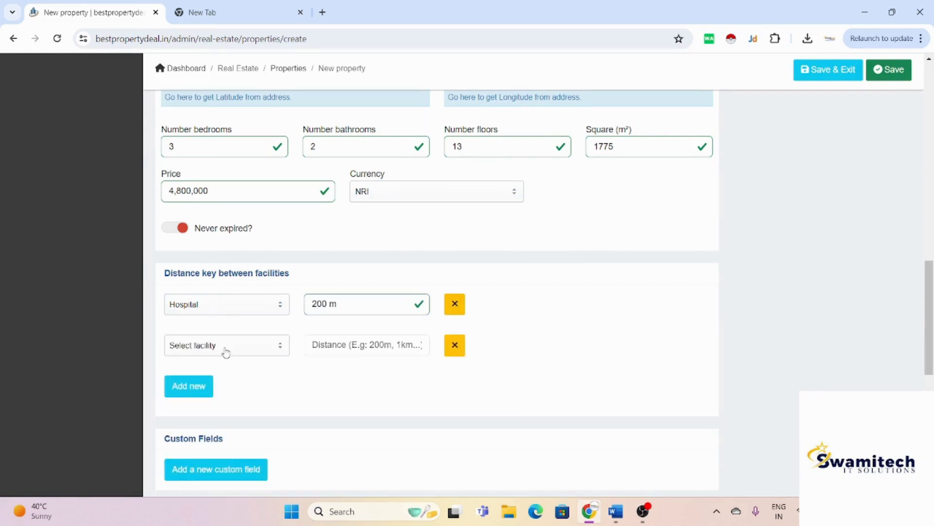
left_click(226, 351)
left_click(234, 331)
left_click(334, 344)
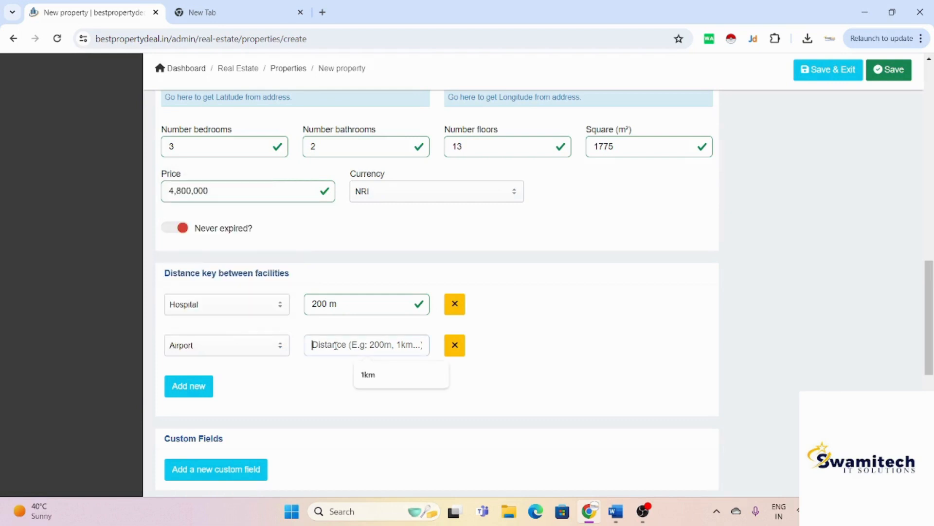
type("5 km")
Step: Add a third facility distance row: Bus Stop at 500 mm
scroll(335, 345, "down", 2)
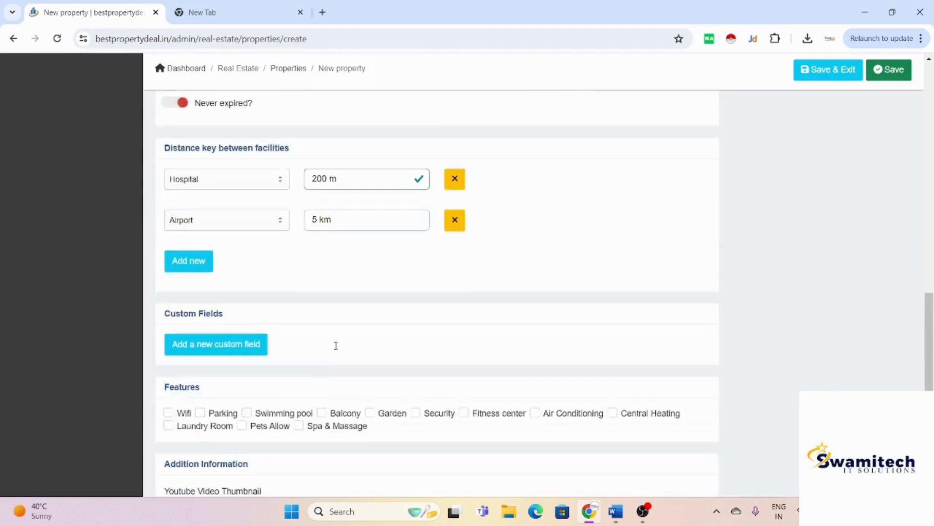
scroll(336, 346, "down", 1)
left_click(193, 200)
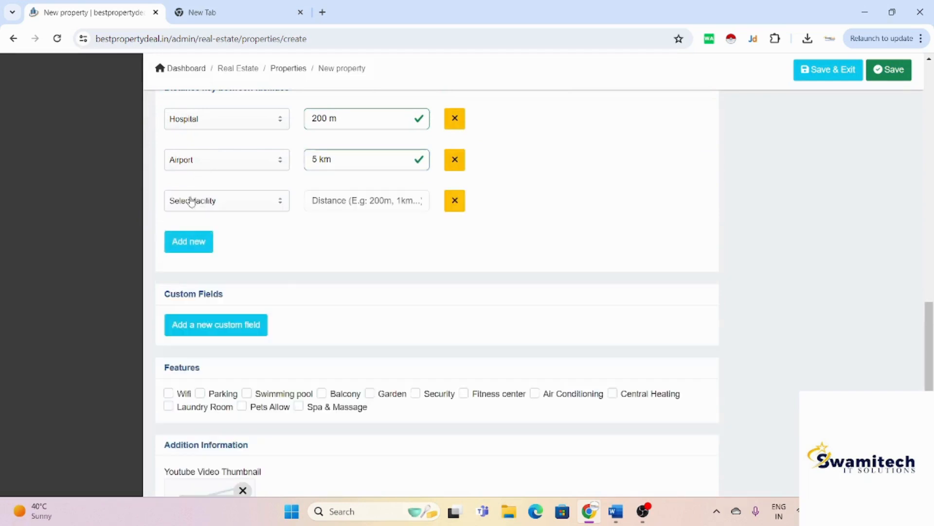
left_click(229, 202)
scroll(235, 316, "down", 2)
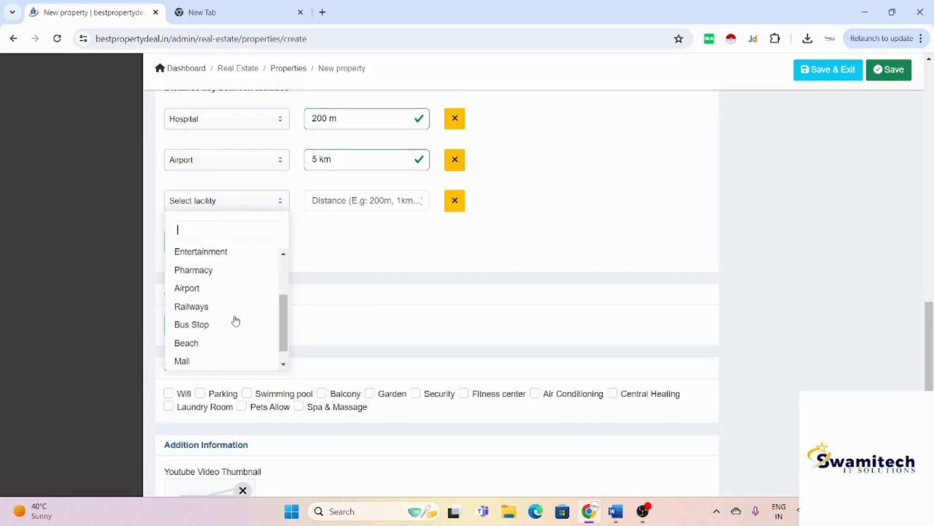
scroll(235, 321, "down", 1)
left_click(235, 319)
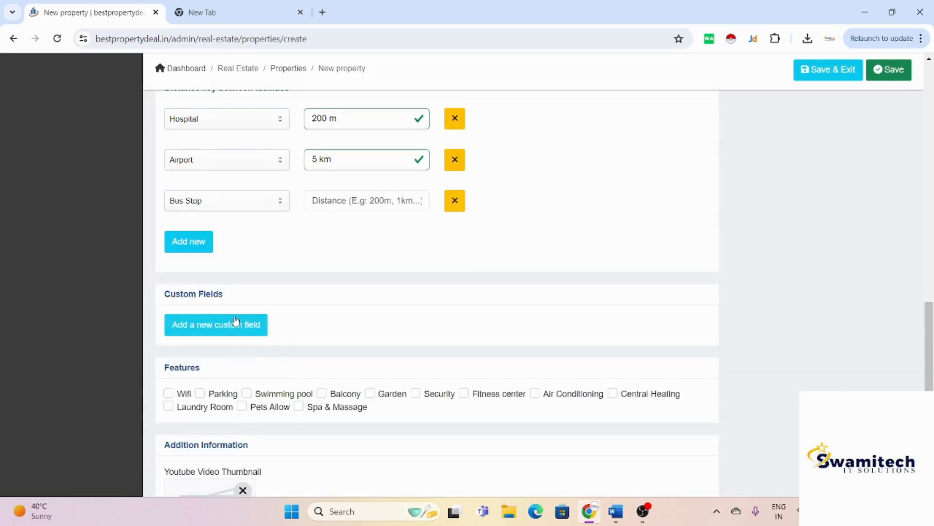
left_click(367, 199)
type("50")
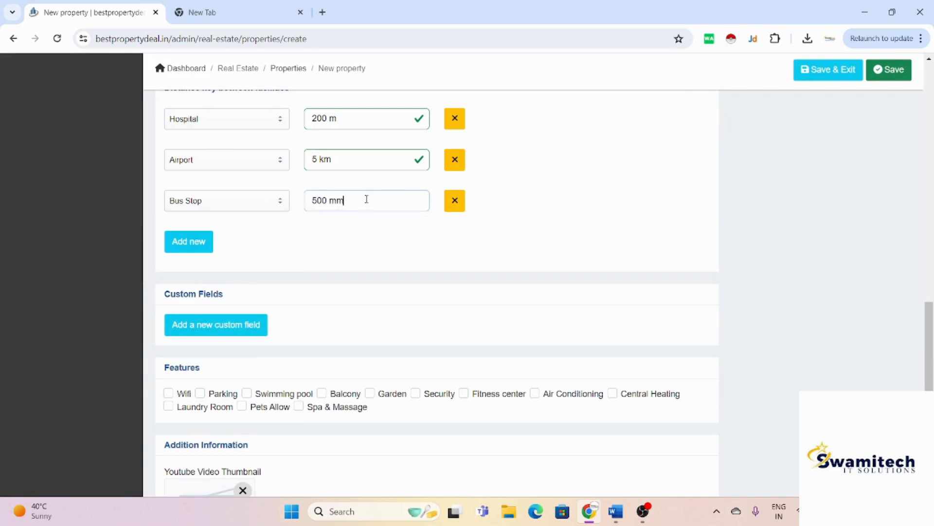
type("0 mm")
scroll(365, 198, "down", 3)
scroll(365, 200, "up", 3)
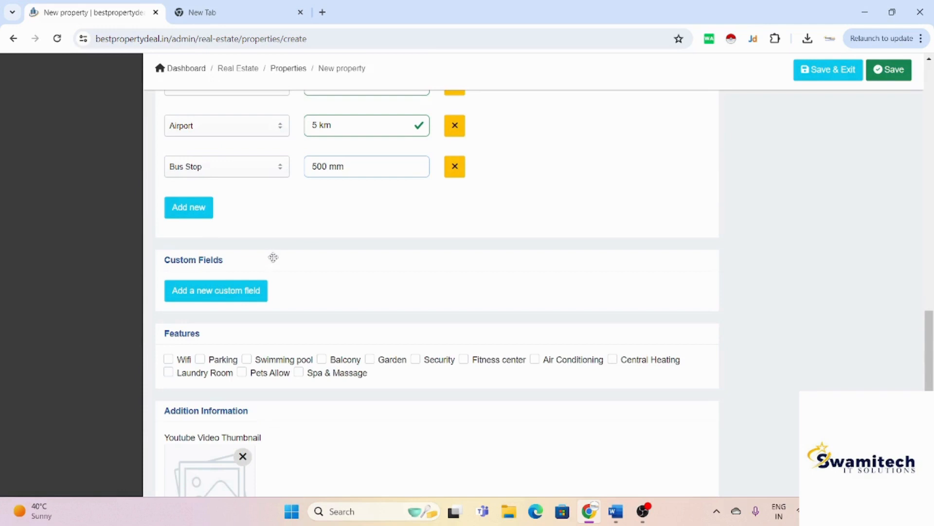
scroll(275, 204, "up", 2)
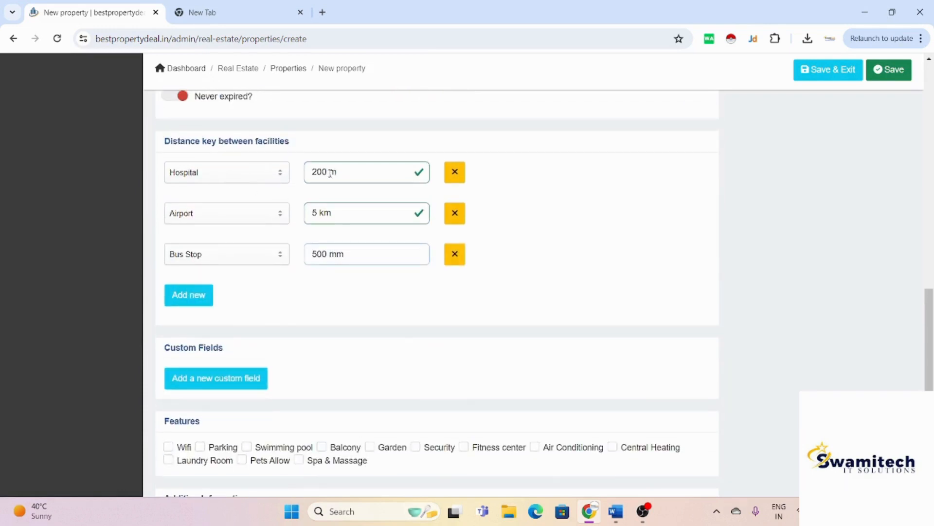
scroll(330, 172, "down", 2)
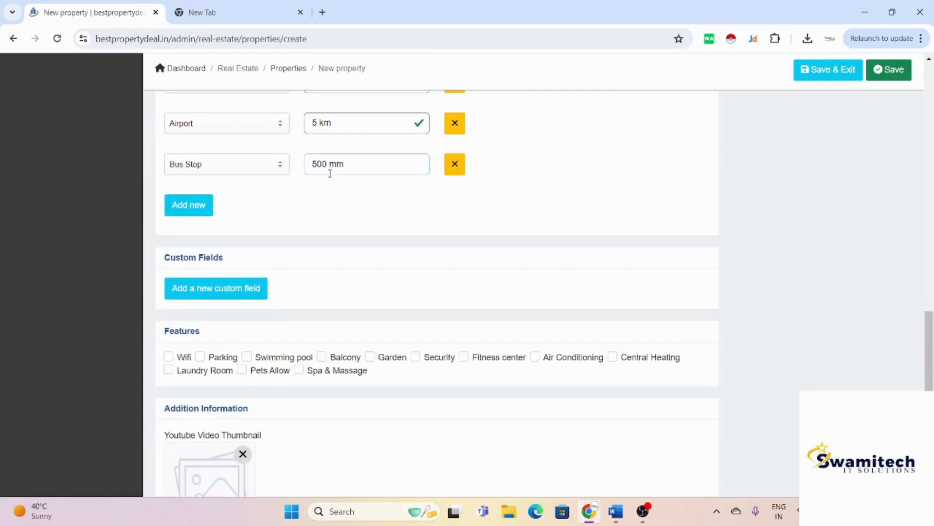
Step: Add the carpet area (Text) custom field to the property and enter 1250 sq as its value
left_click(225, 290)
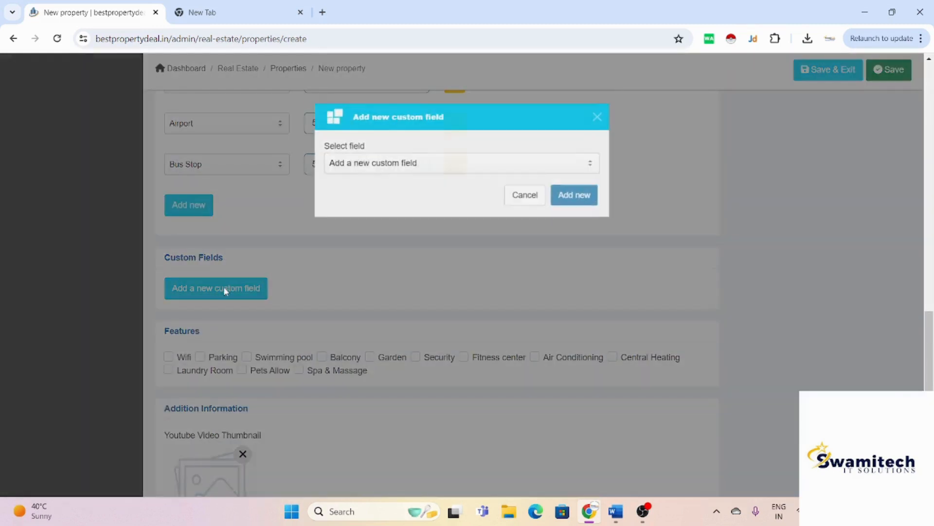
left_click(440, 162)
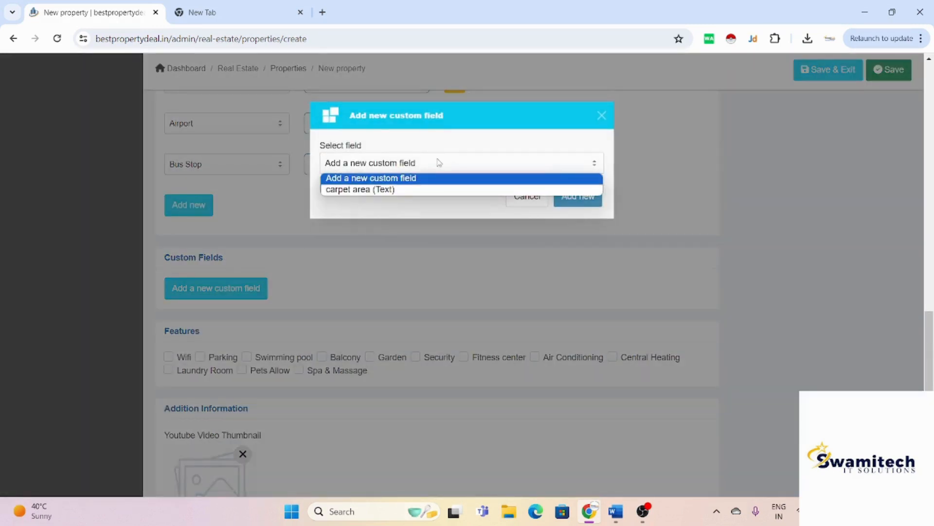
left_click(416, 189)
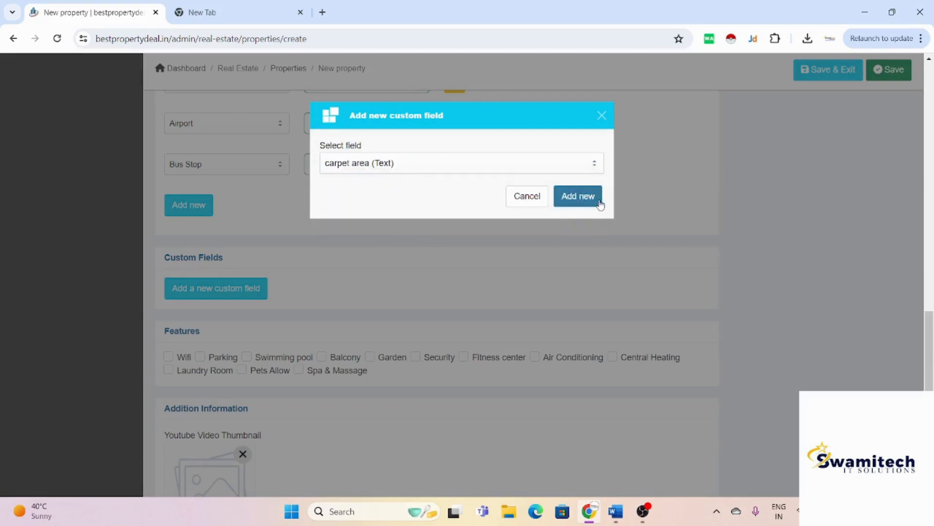
left_click(577, 196)
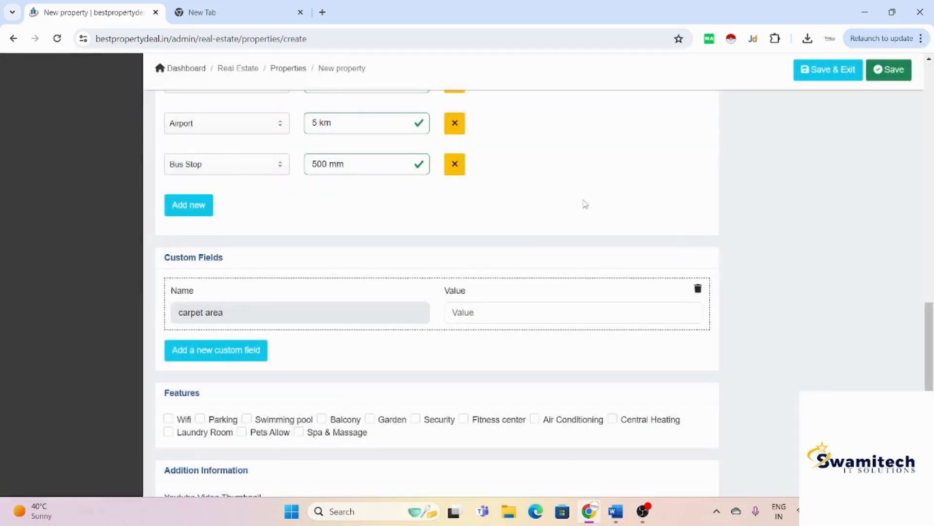
left_click(490, 313)
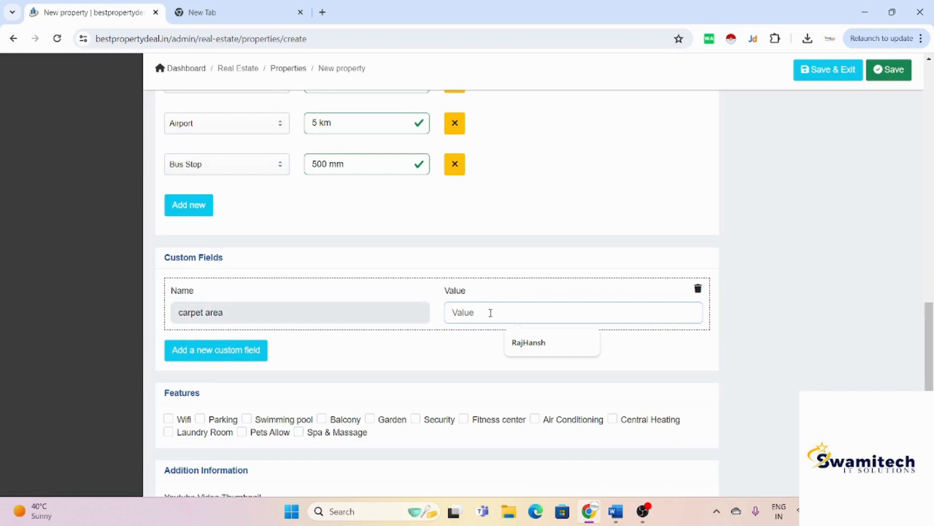
type("1250 sq")
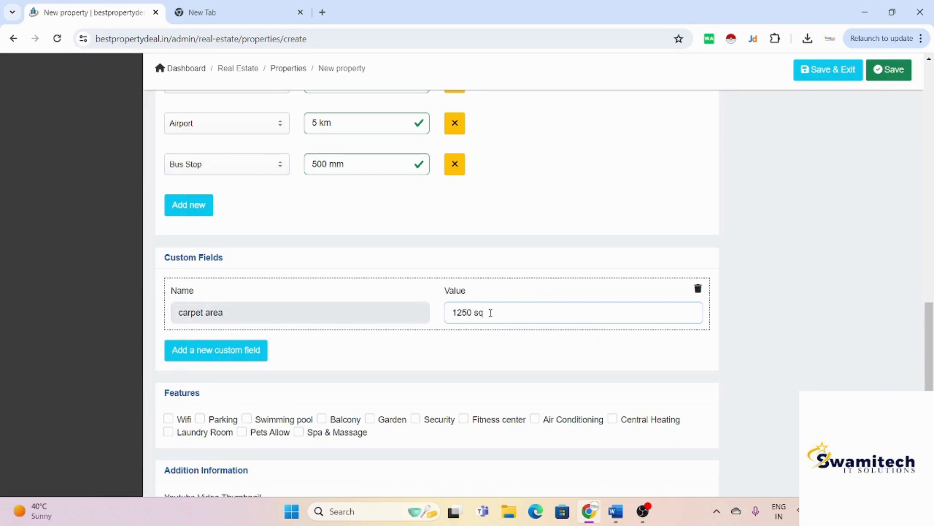
scroll(490, 313, "down", 2)
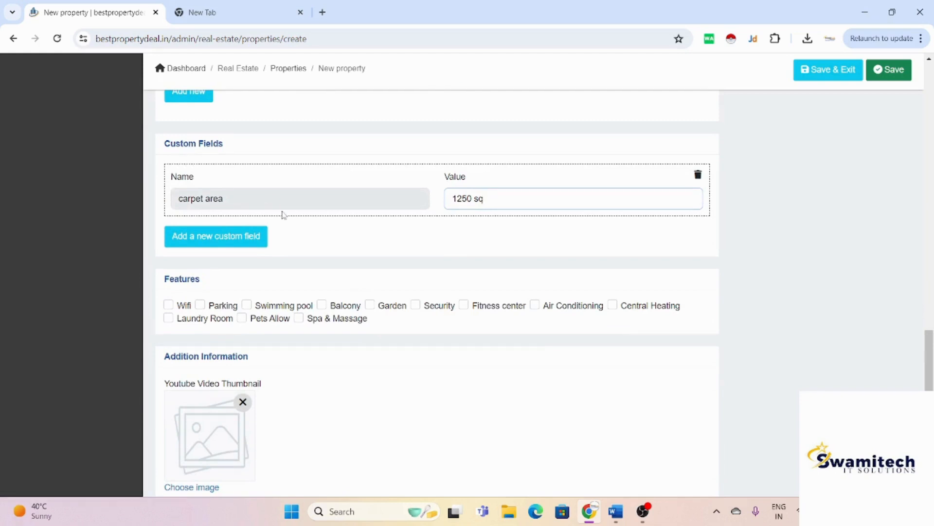
scroll(283, 214, "down", 1)
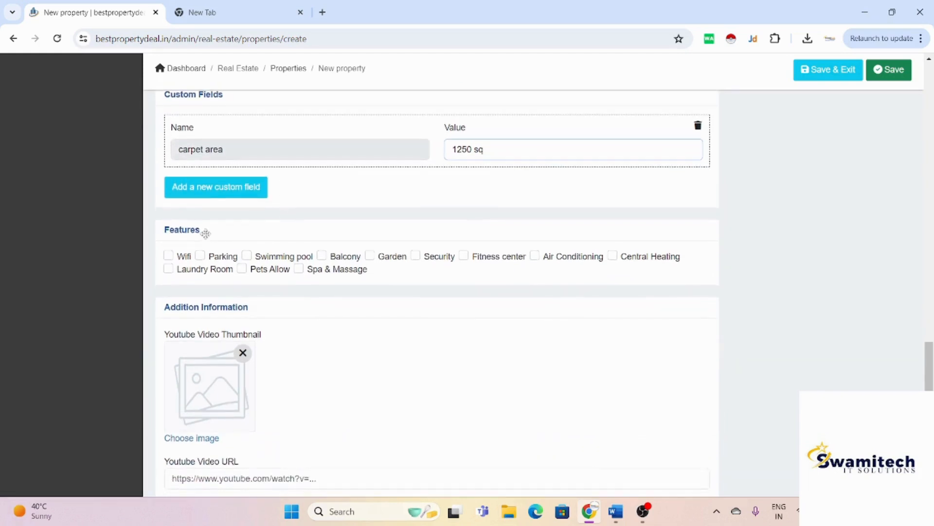
Step: Tick Wifi, Swimming pool and Garden under the property's Features
left_click(170, 258)
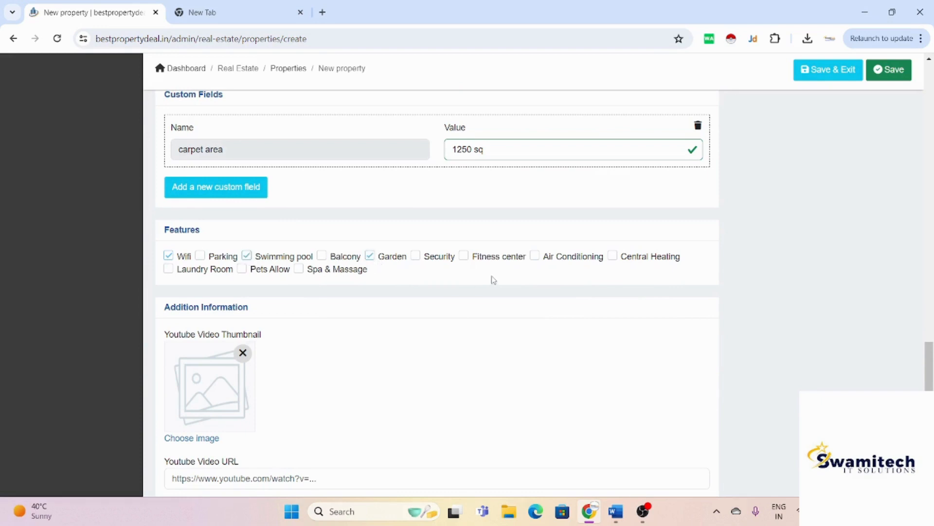
scroll(524, 280, "down", 2)
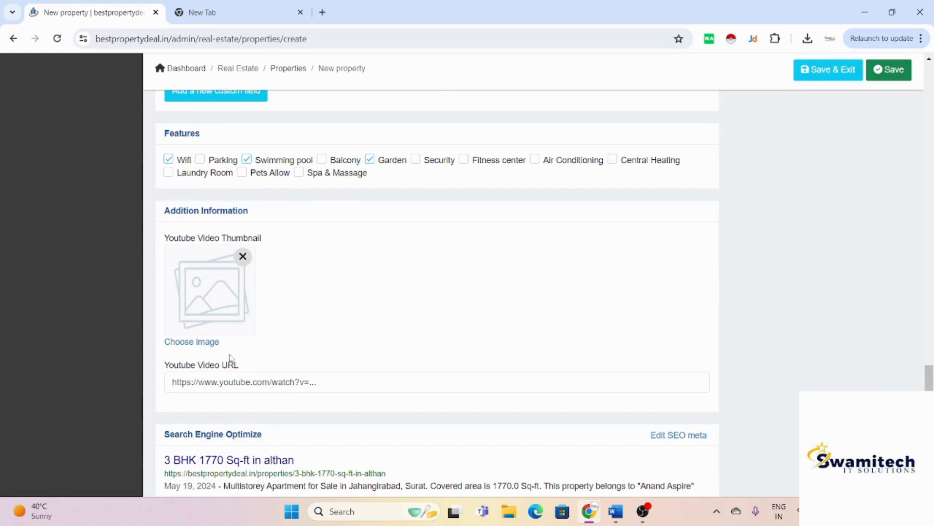
scroll(232, 359, "down", 1)
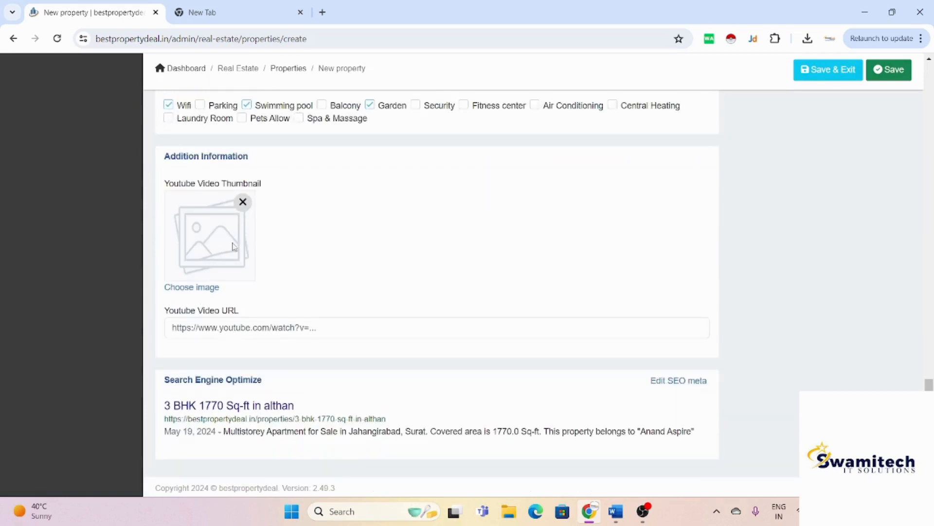
Step: Set image 1, the living-room photo, as the YouTube video thumbnail
left_click(280, 319)
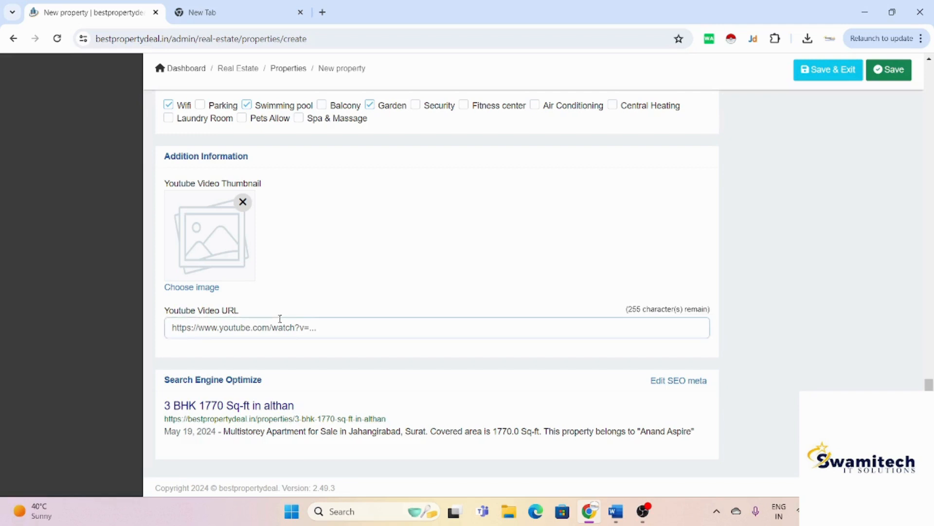
left_click(220, 291)
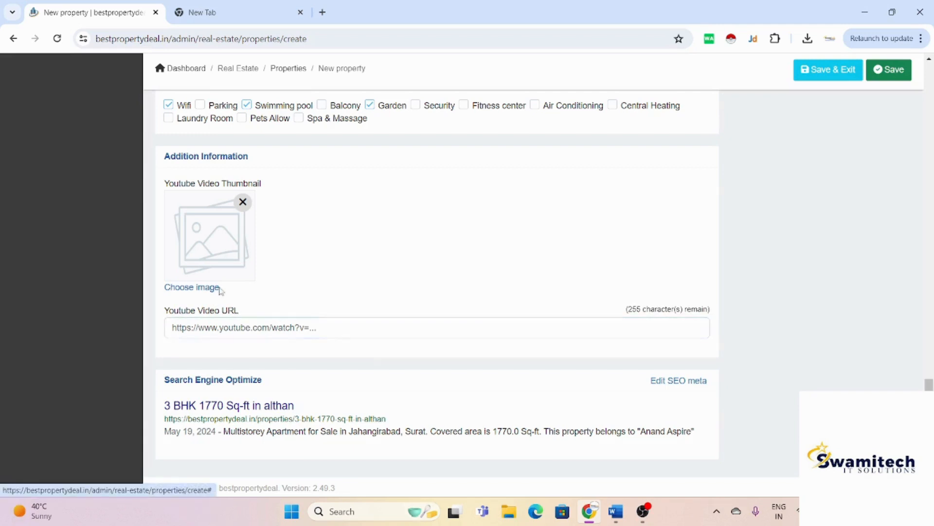
left_click(202, 275)
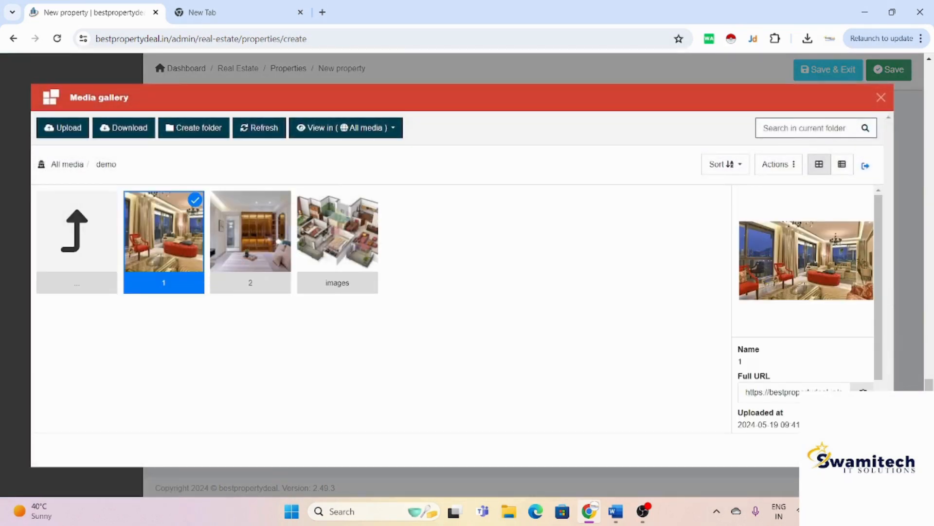
left_click(869, 450)
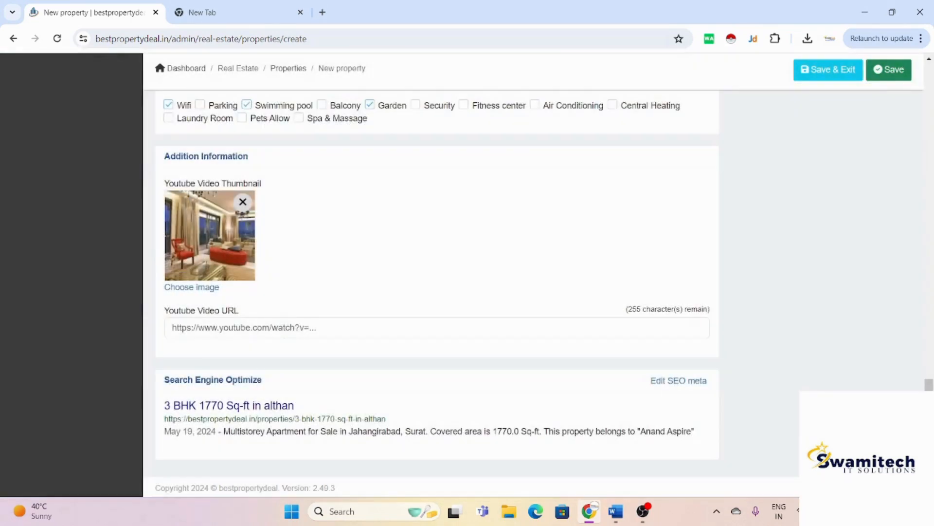
Step: Keep the property status at Selling and the moderation status at Approved
scroll(438, 292, "up", 5)
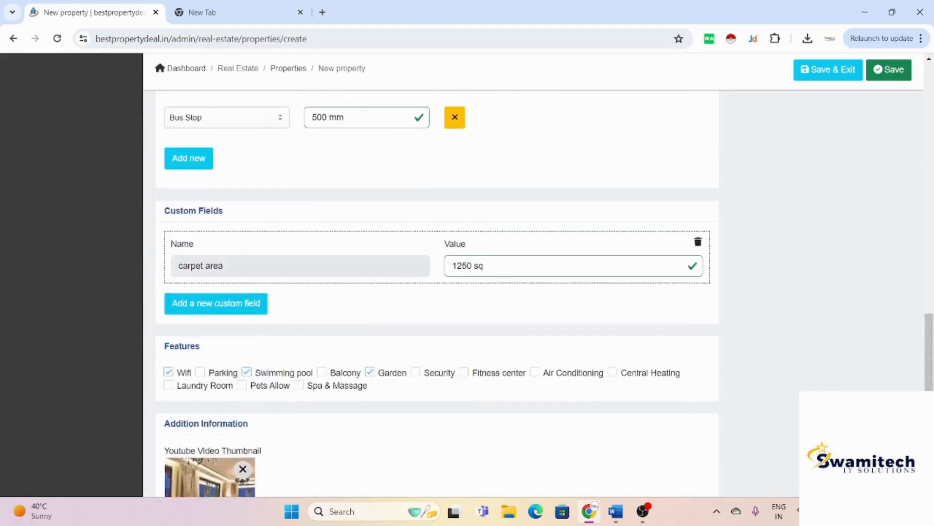
scroll(438, 292, "down", 5)
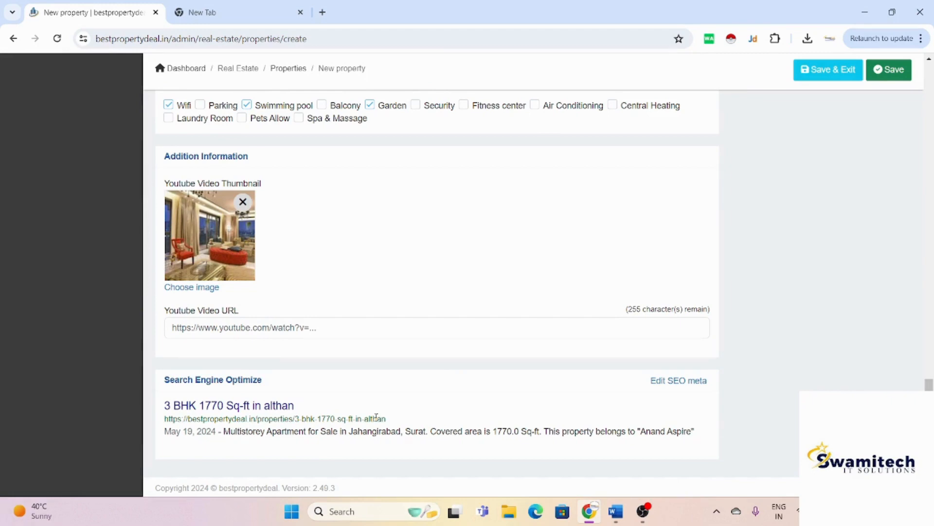
scroll(376, 417, "up", 15)
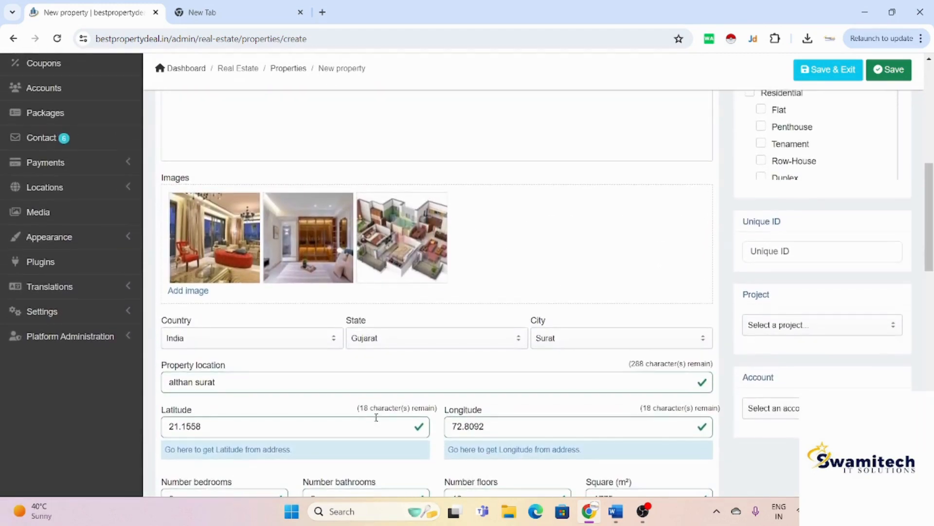
scroll(376, 417, "up", 10)
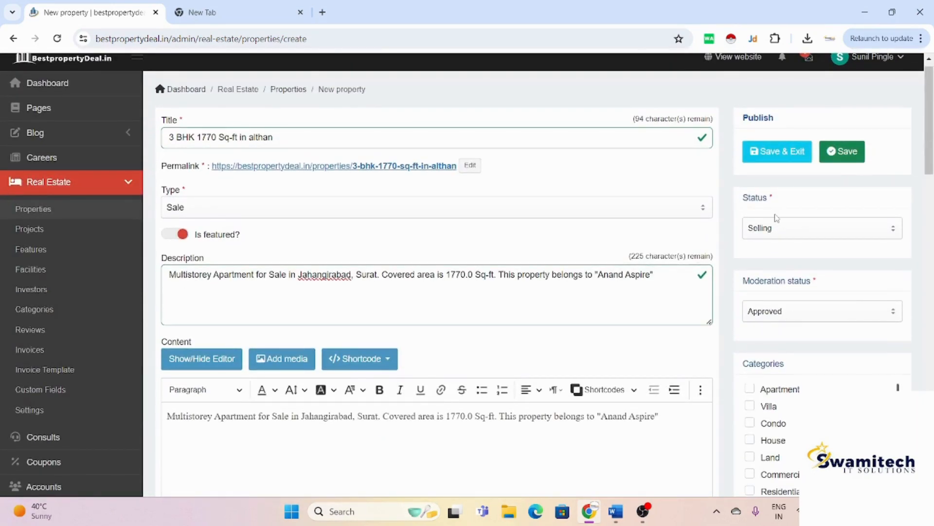
left_click(780, 231)
scroll(780, 232, "down", 1)
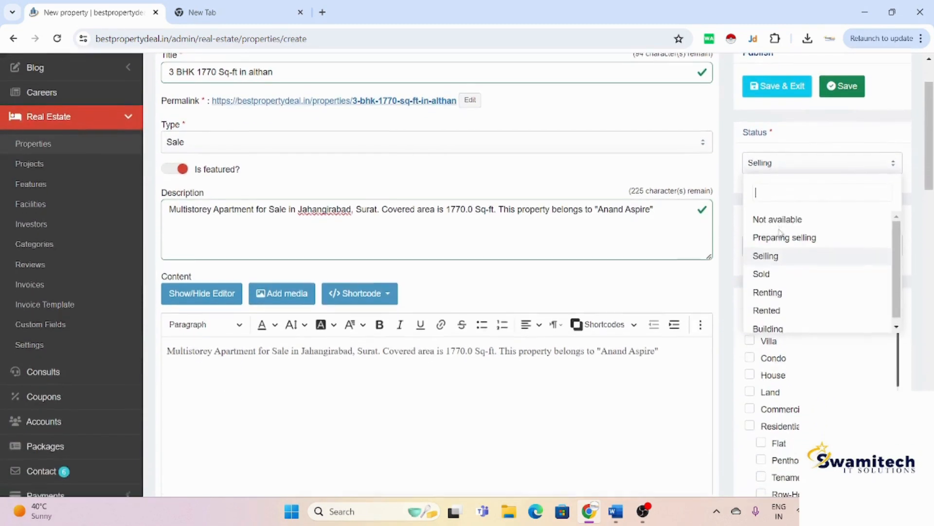
left_click(829, 264)
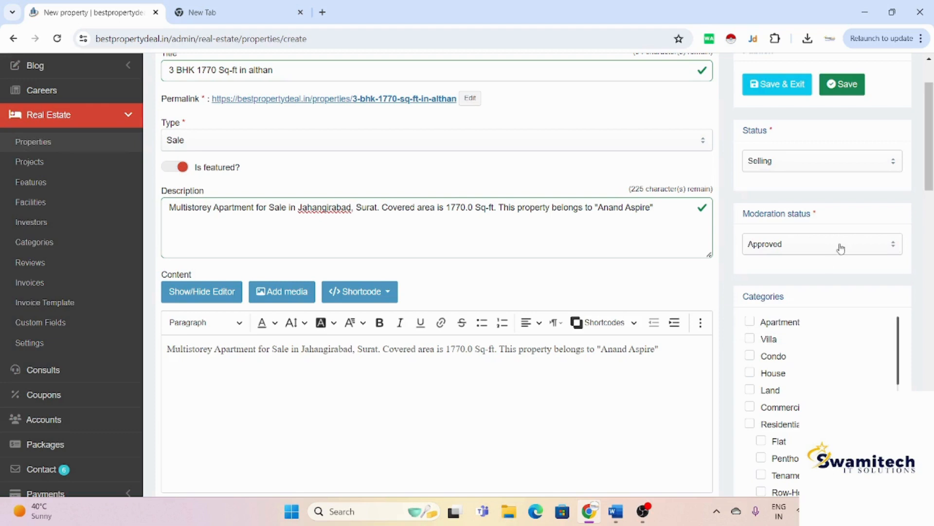
left_click(840, 248)
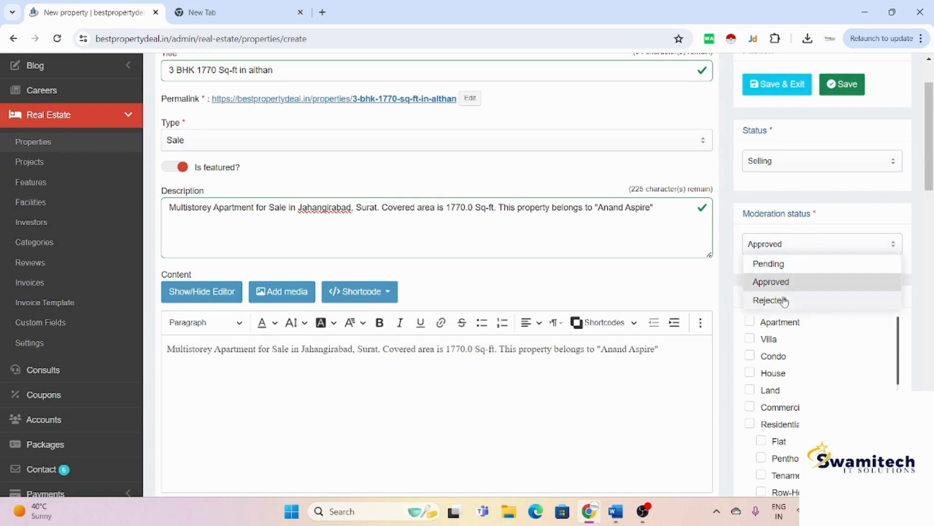
left_click(852, 207)
Step: Tick the Apartment and Residential categories for the property
scroll(852, 209, "down", 1)
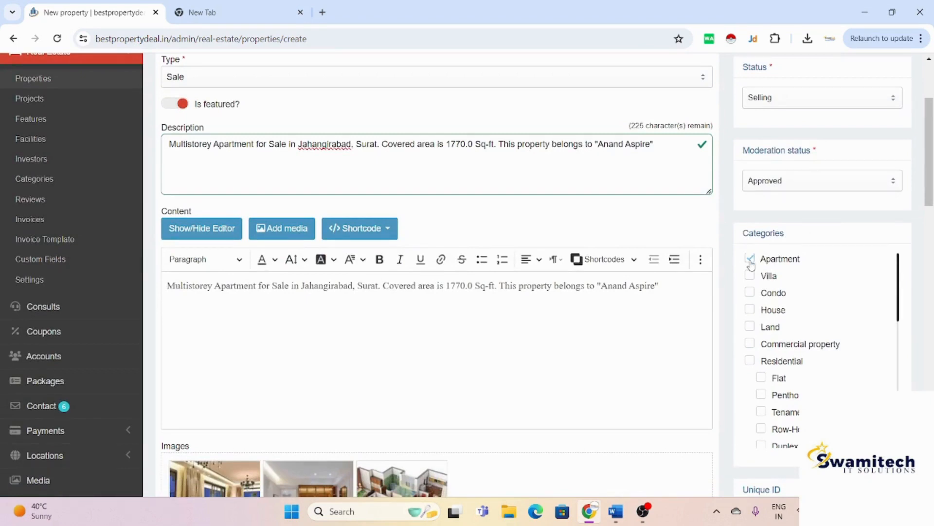
scroll(751, 266, "down", 1)
scroll(751, 272, "up", 2)
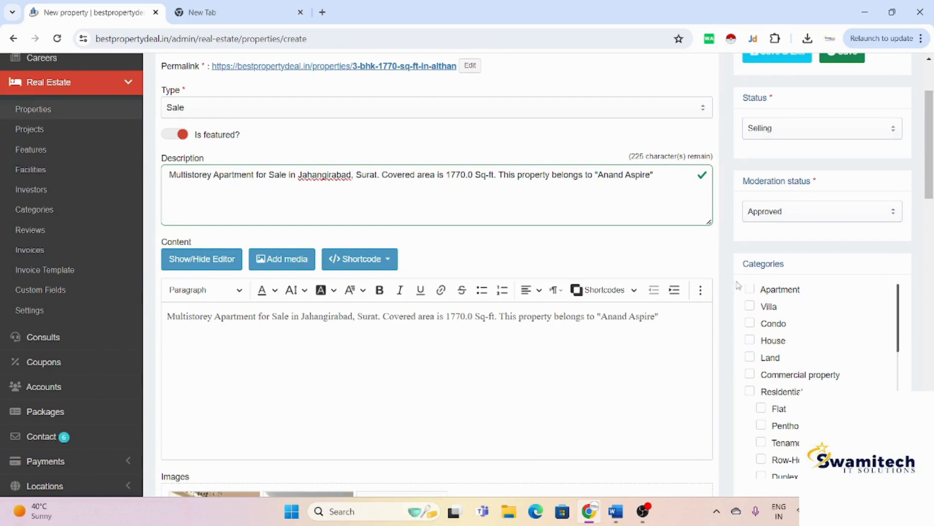
left_click(750, 290)
left_click(750, 392)
Step: Leave the Unique ID, Project and Account fields empty
scroll(764, 411, "down", 10)
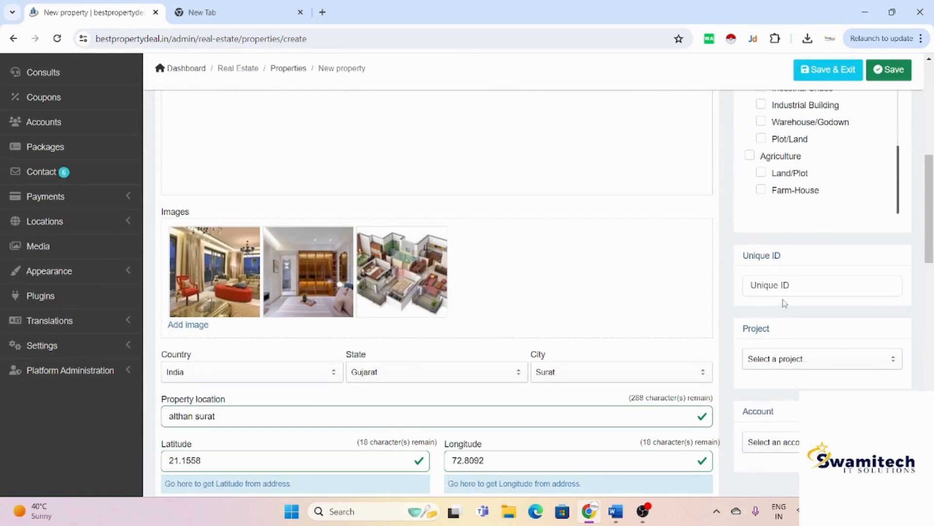
left_click(801, 282)
scroll(798, 282, "down", 2)
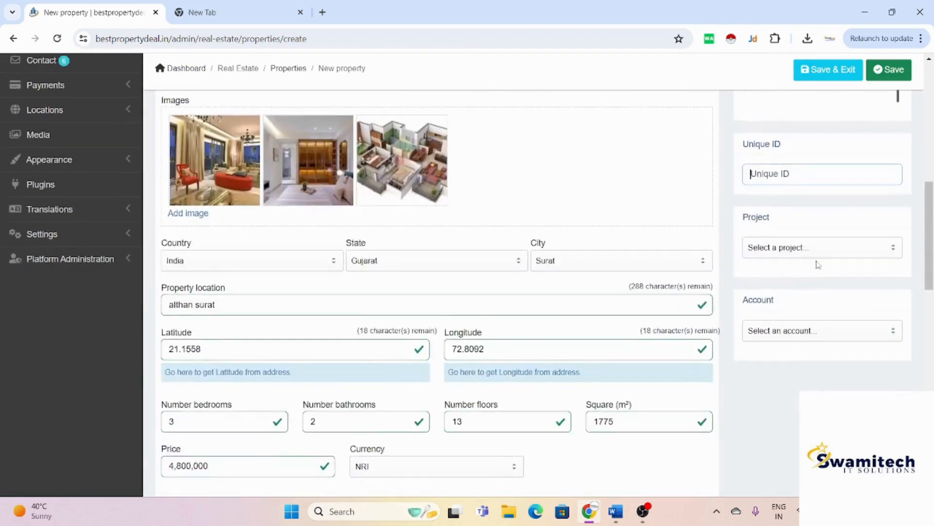
left_click(826, 249)
left_click(826, 251)
scroll(822, 258, "down", 1)
left_click(818, 265)
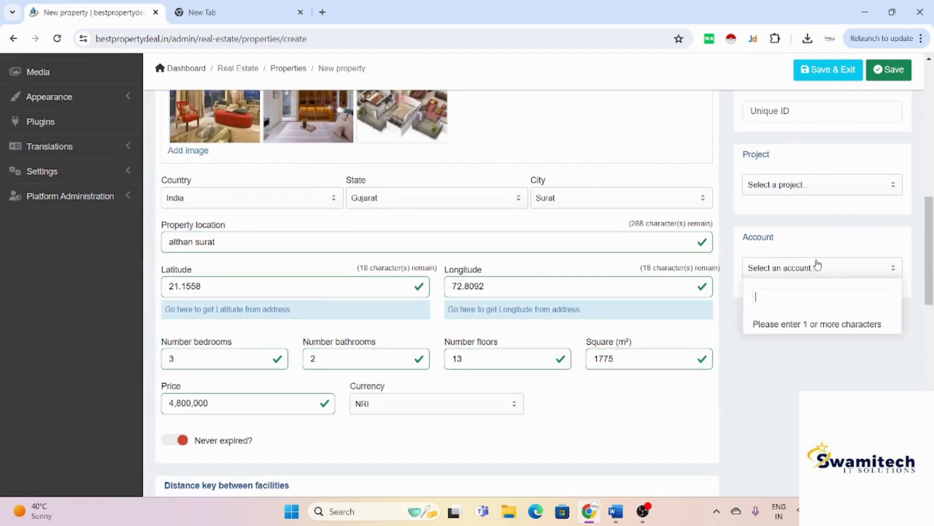
left_click(817, 265)
Step: Save the '3 BHK 1770 Sq-ft in althan' listing and preview it on the public site
scroll(813, 266, "up", 2)
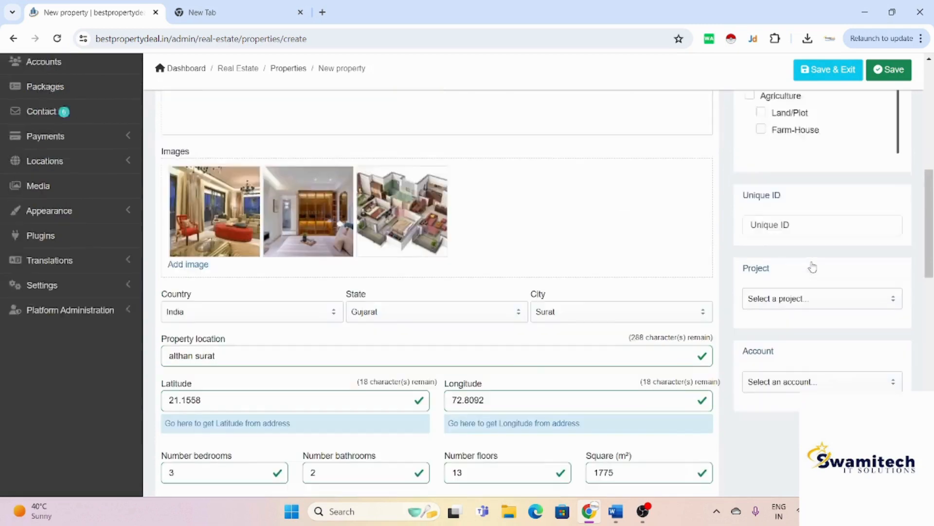
scroll(813, 266, "up", 8)
left_click(850, 166)
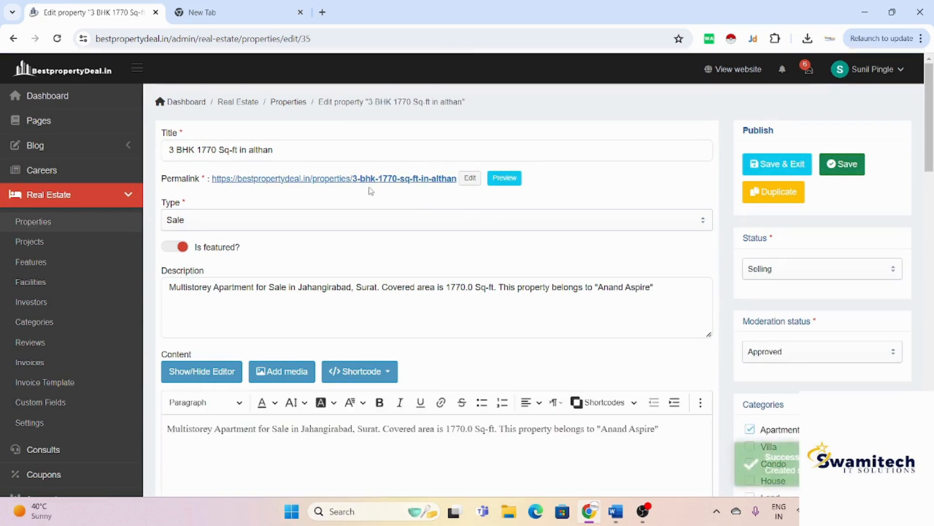
left_click(505, 178)
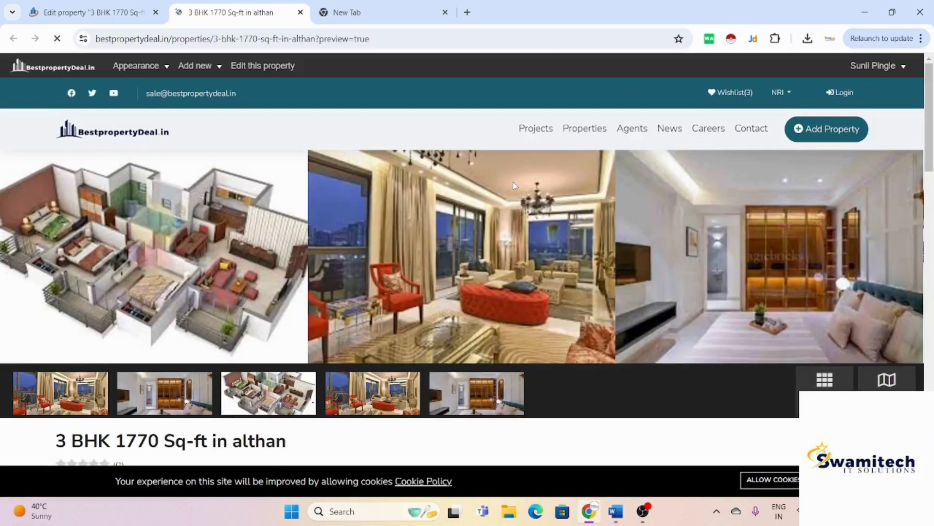
Step: Review the preview's overview, features, distances and map, then go back to the Edit property page
scroll(514, 185, "down", 6)
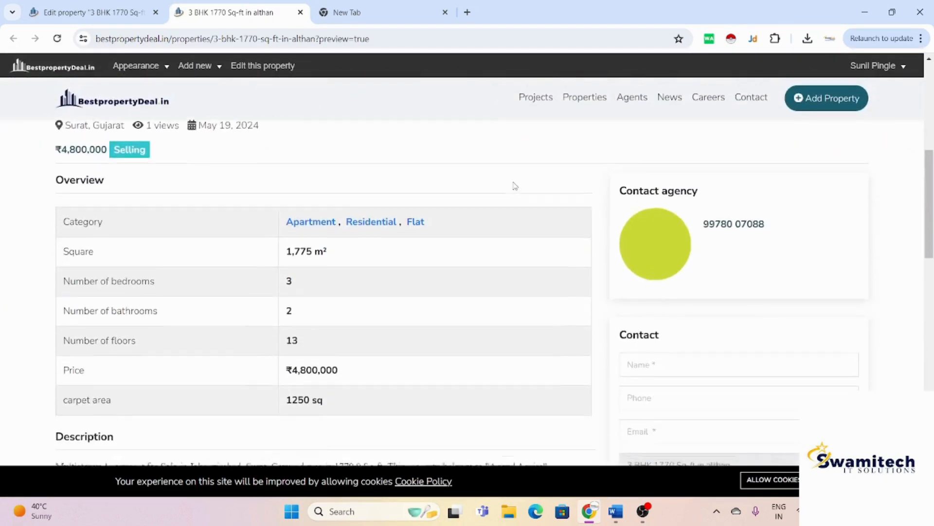
scroll(514, 185, "down", 4)
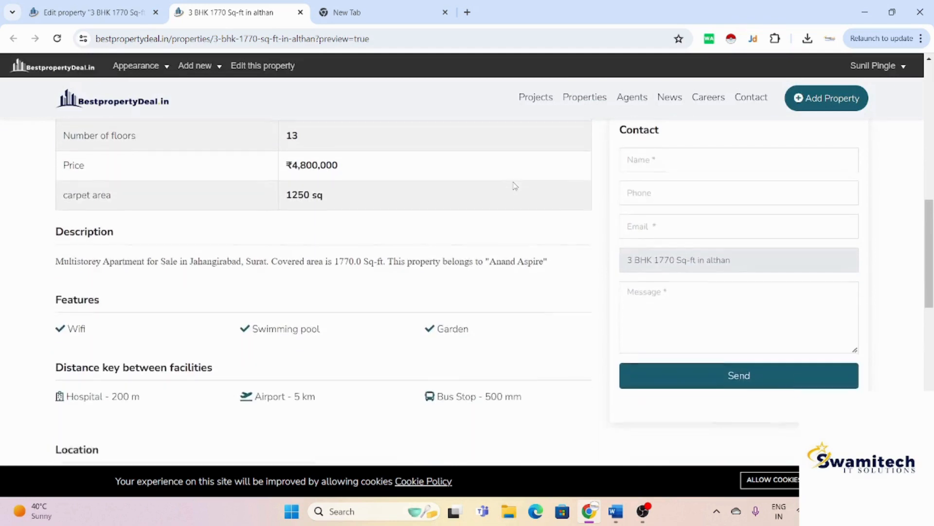
scroll(514, 186, "down", 3)
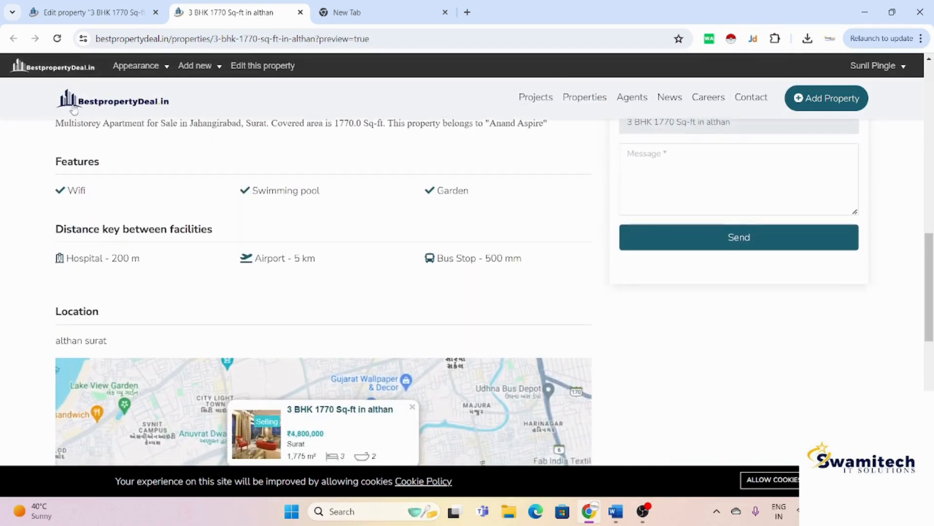
scroll(313, 88, "down", 3)
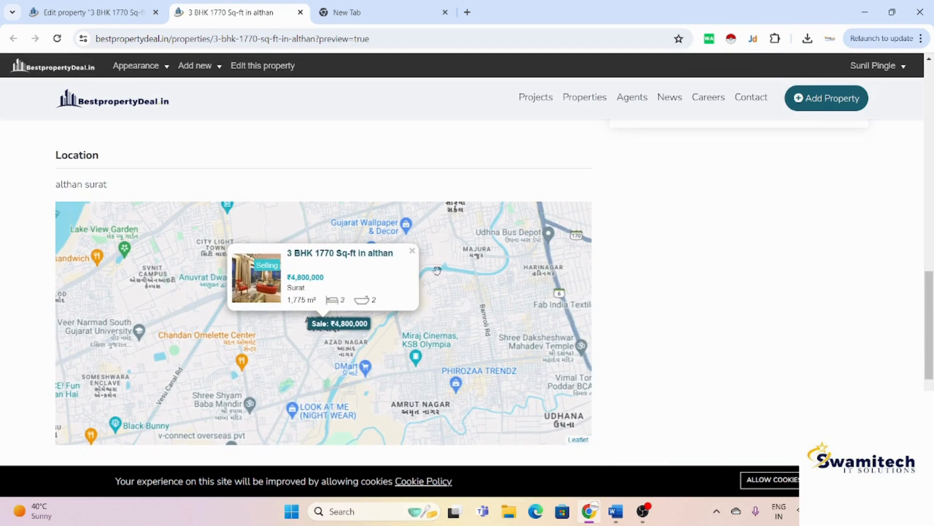
scroll(444, 327, "down", 2)
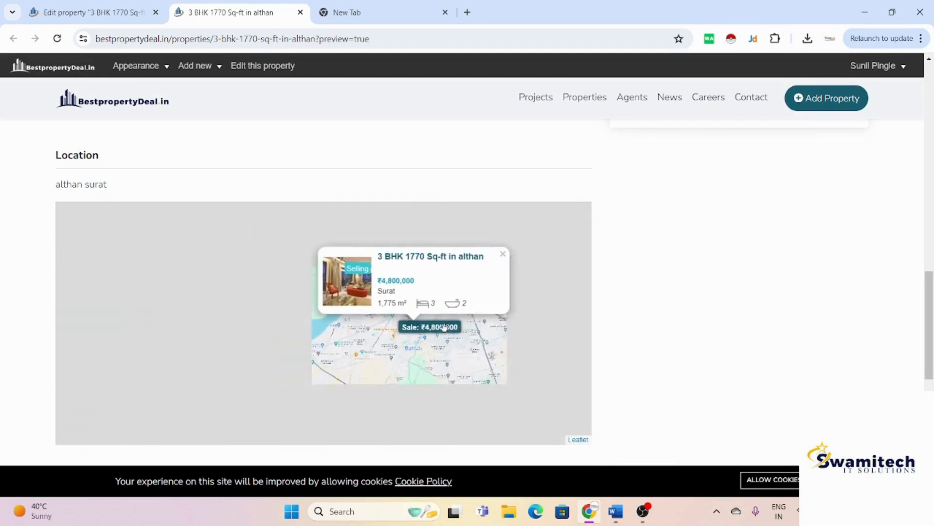
scroll(637, 311, "down", 4)
scroll(639, 310, "down", 2)
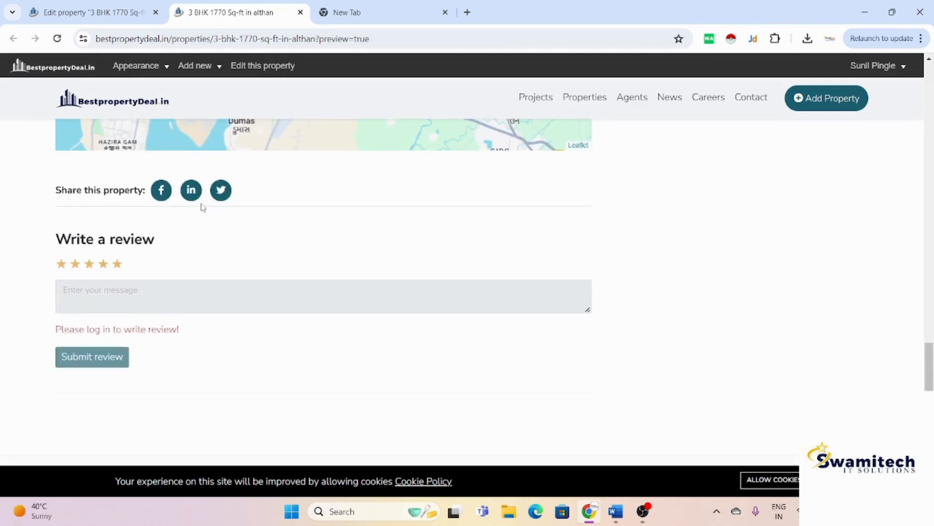
scroll(402, 273, "up", 6)
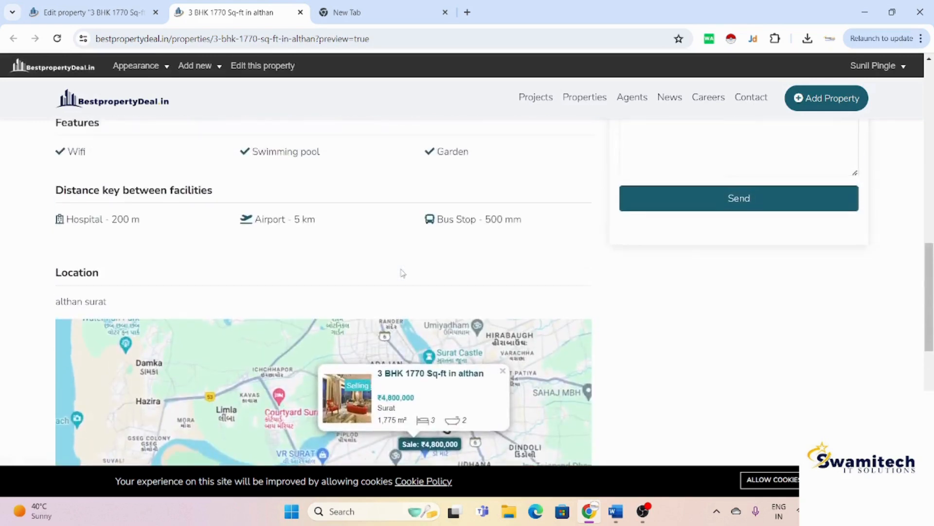
scroll(402, 272, "up", 10)
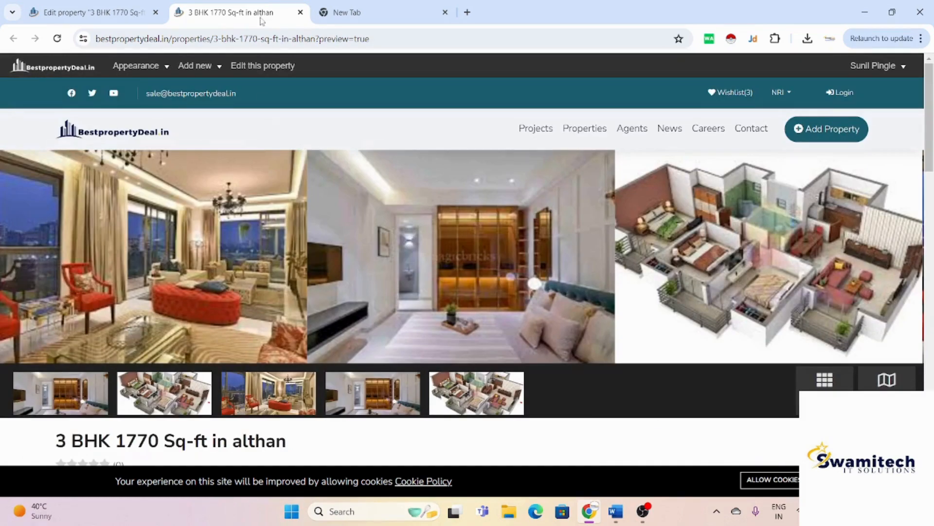
left_click(90, 12)
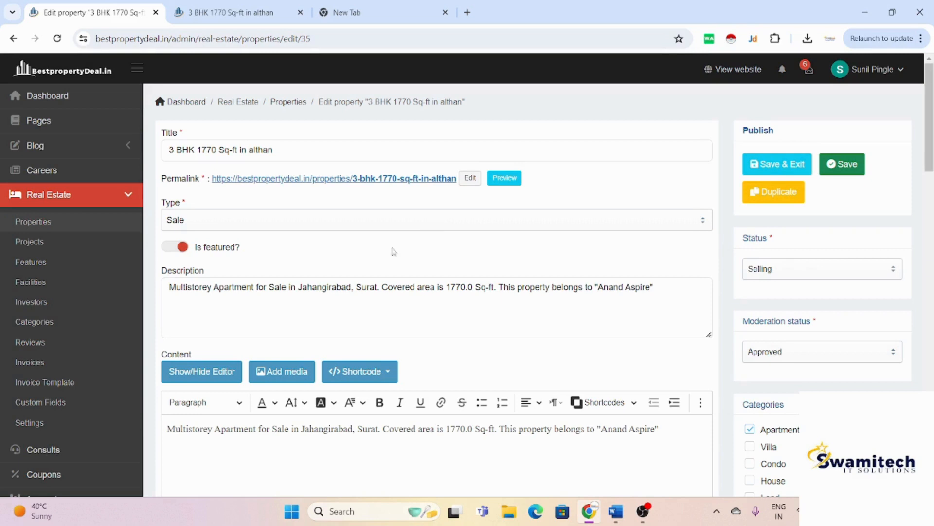
Step: Open the Real Estate Projects list from the admin sidebar
left_click(72, 240)
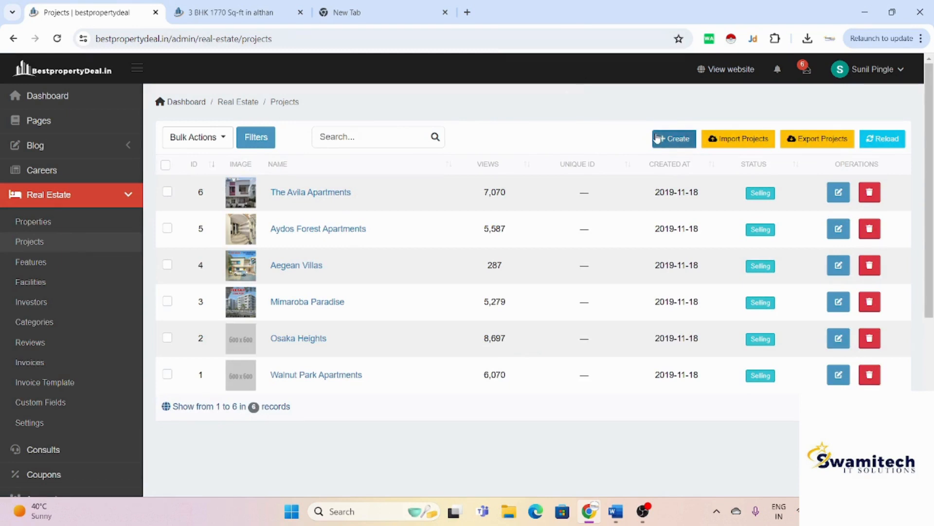
Step: Create a new project named 'Raj Green' with the description 'althan 2 BHK'
left_click(668, 144)
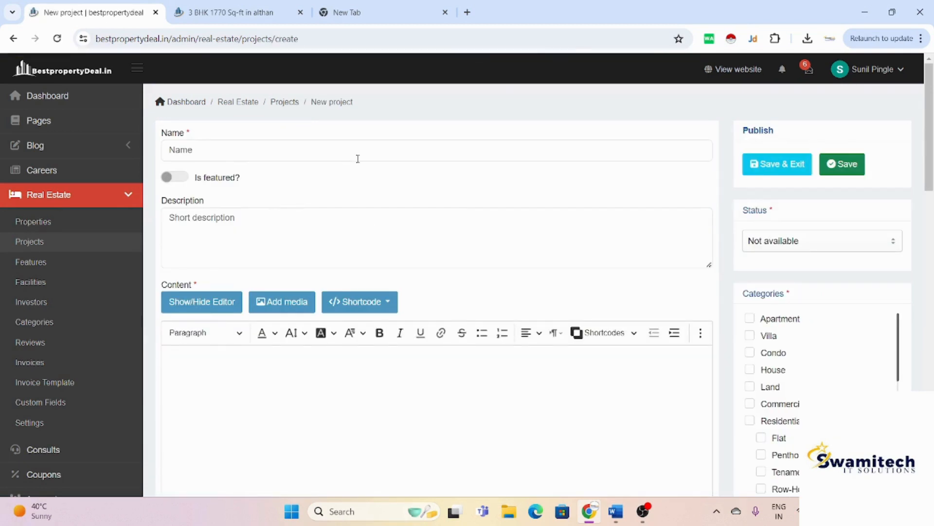
left_click(370, 151)
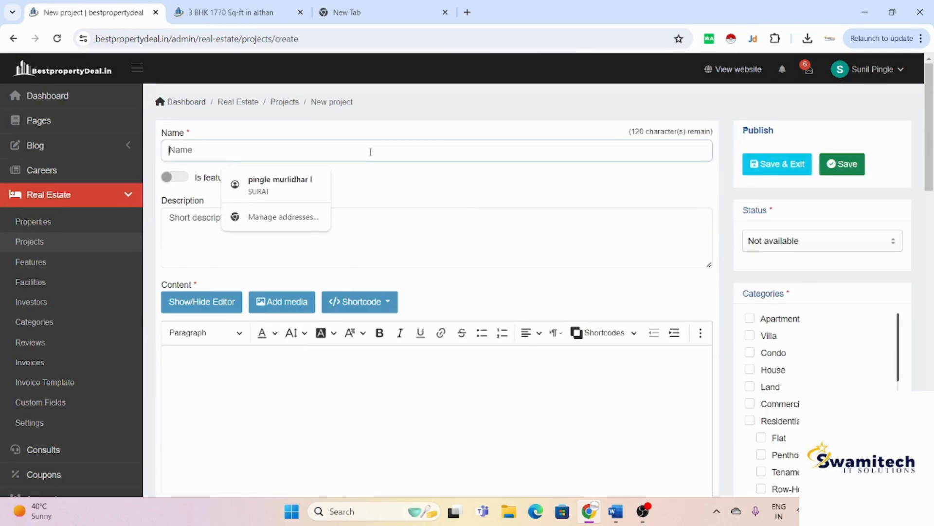
type("Raj")
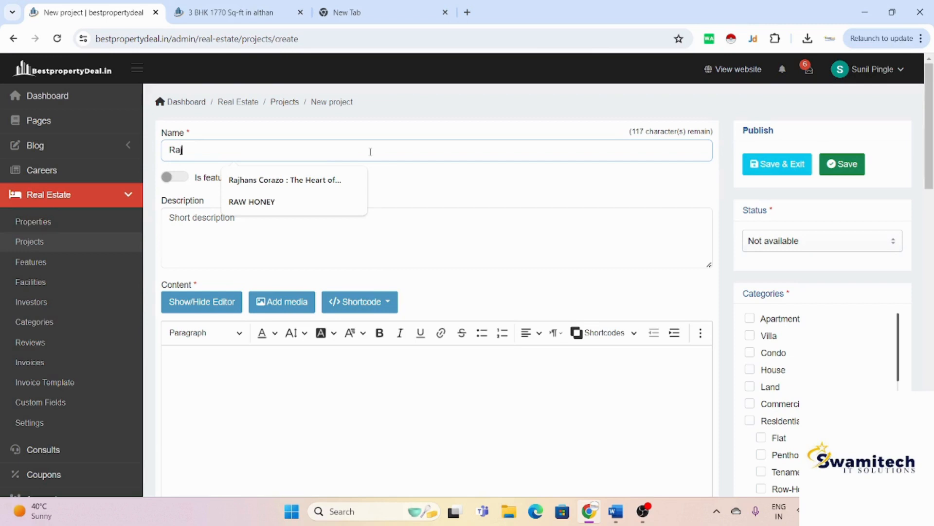
type(" Green")
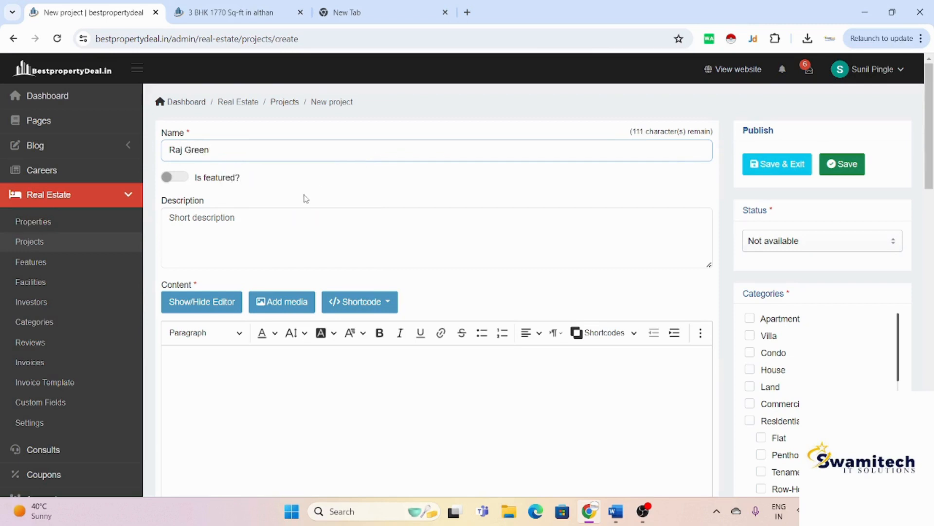
left_click(296, 217)
type("alth")
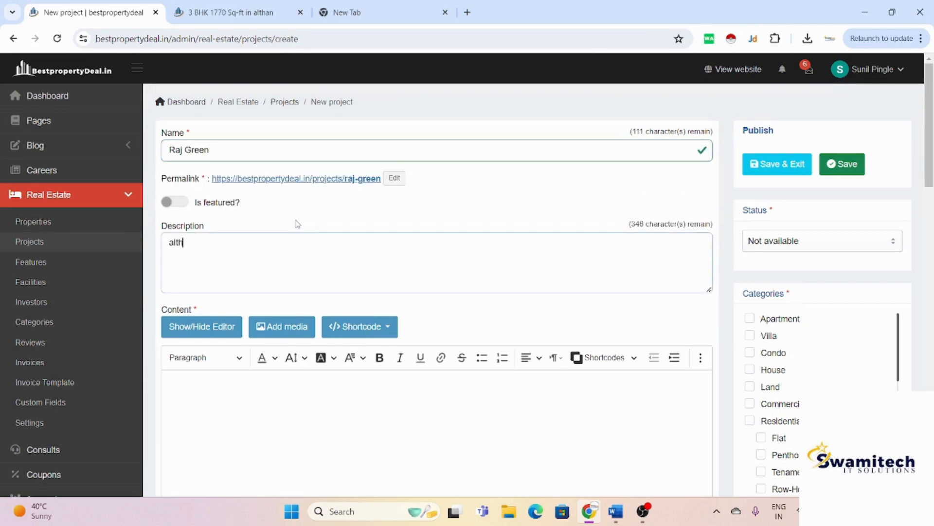
type("an 2 BHK")
scroll(297, 224, "down", 7)
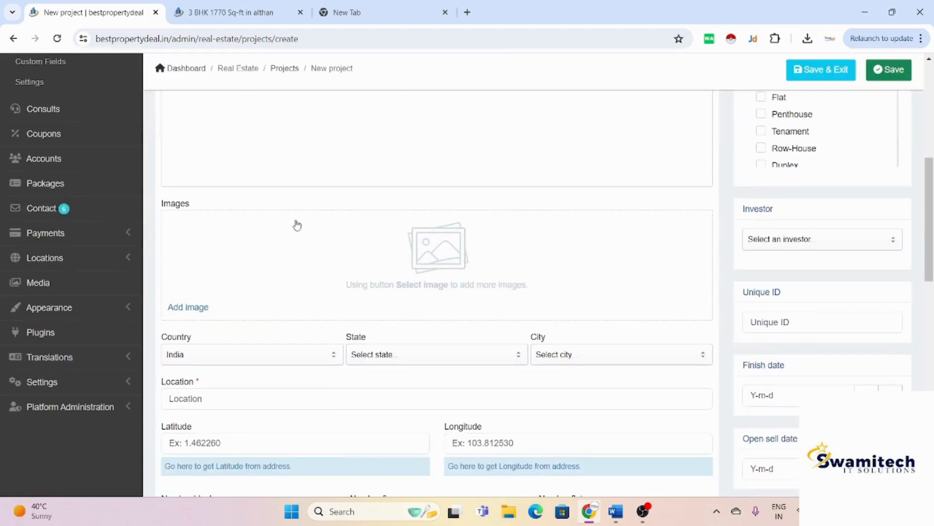
Step: Insert photos 1, 2 and images (living room, wardrobe room, 3D floor plan) into the project's images
left_click(188, 306)
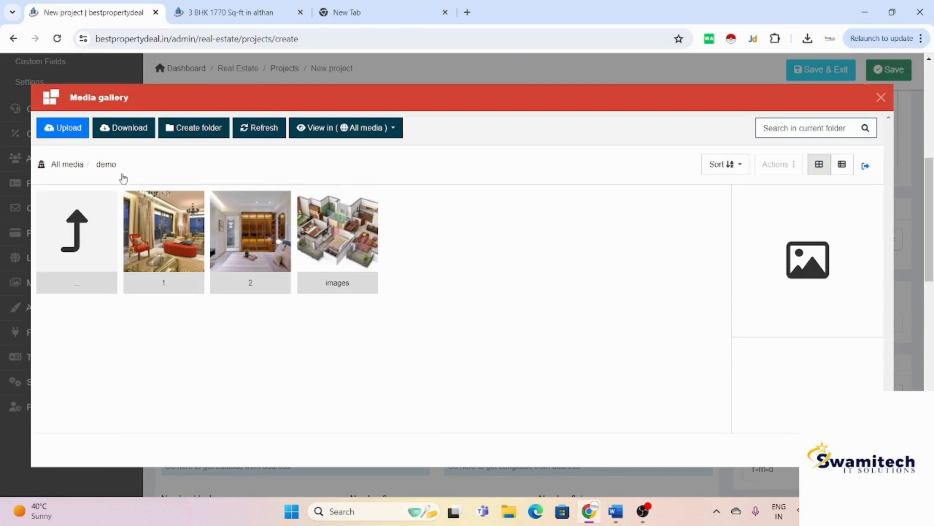
left_click(177, 255)
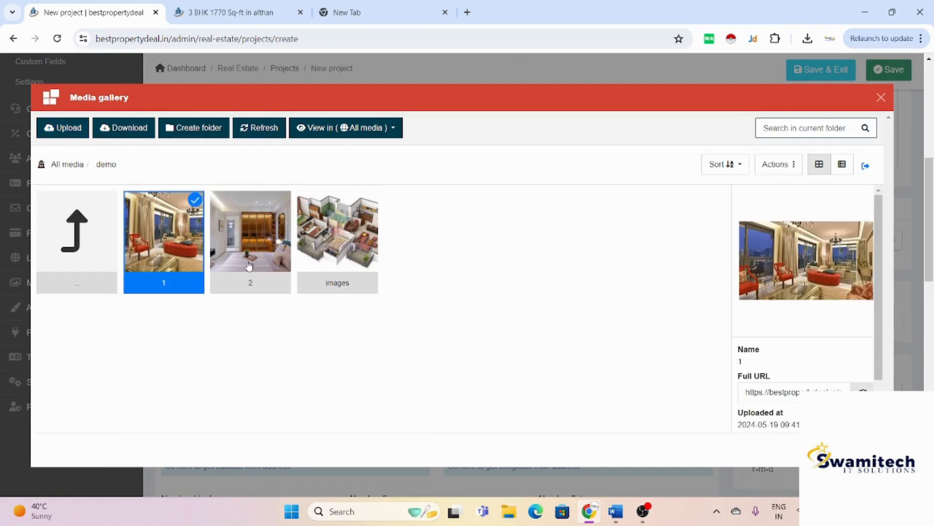
left_click(248, 263, "ctrl")
left_click(373, 259, "ctrl")
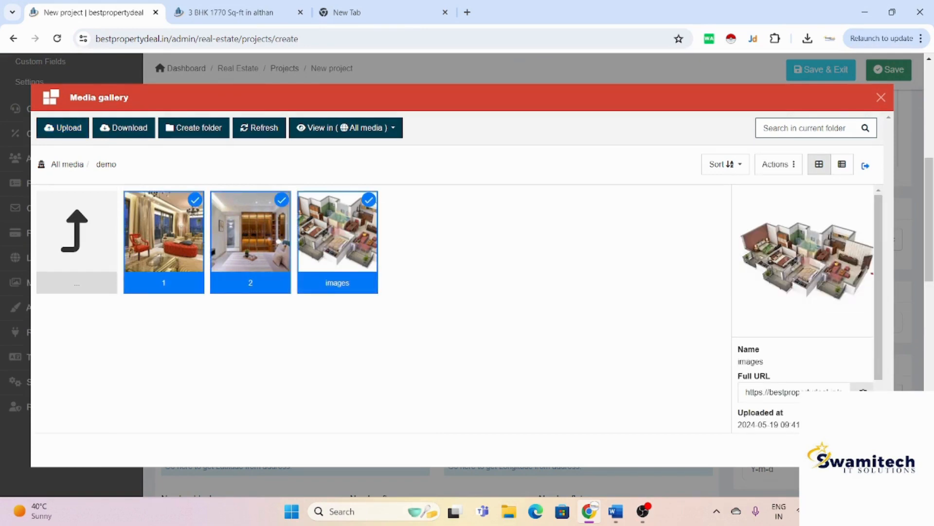
scroll(591, 353, "down", 3)
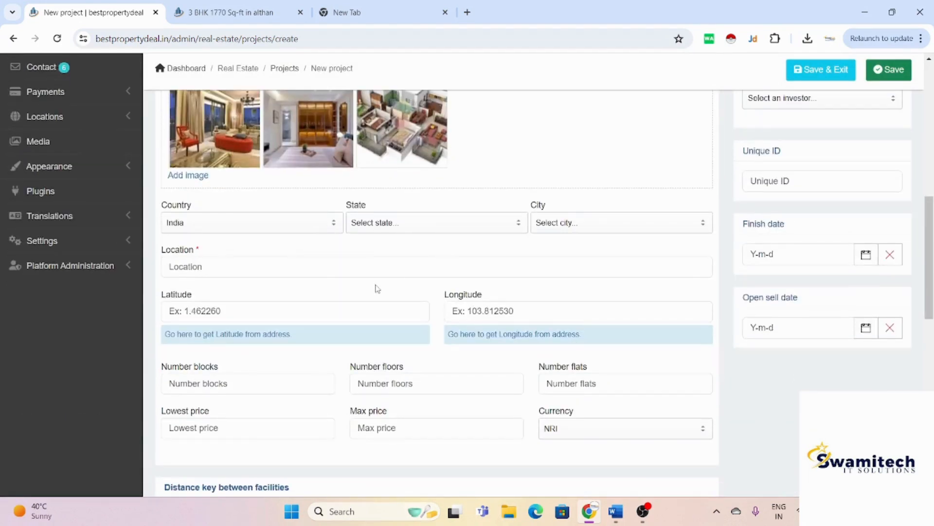
Step: Set the Surat location with latitude 21.1284979 and longitude 72.6937208
left_click(390, 273)
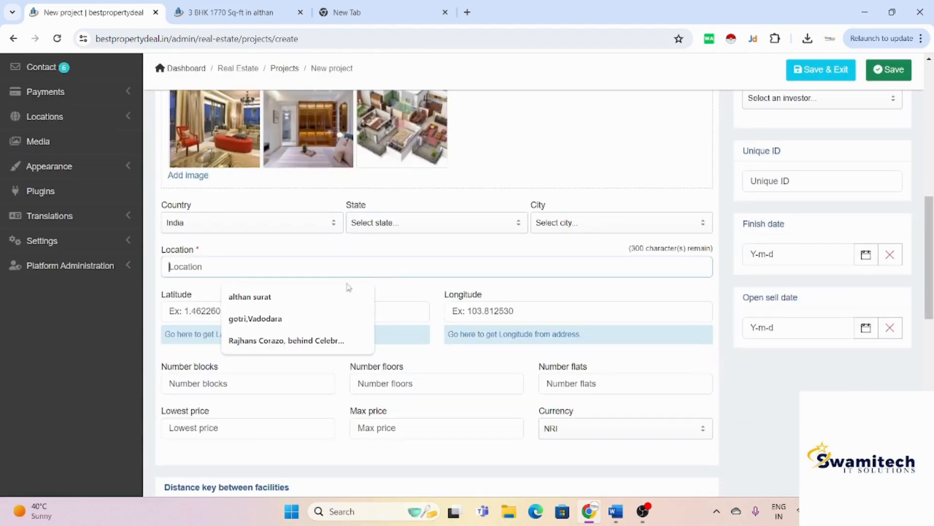
left_click(318, 341)
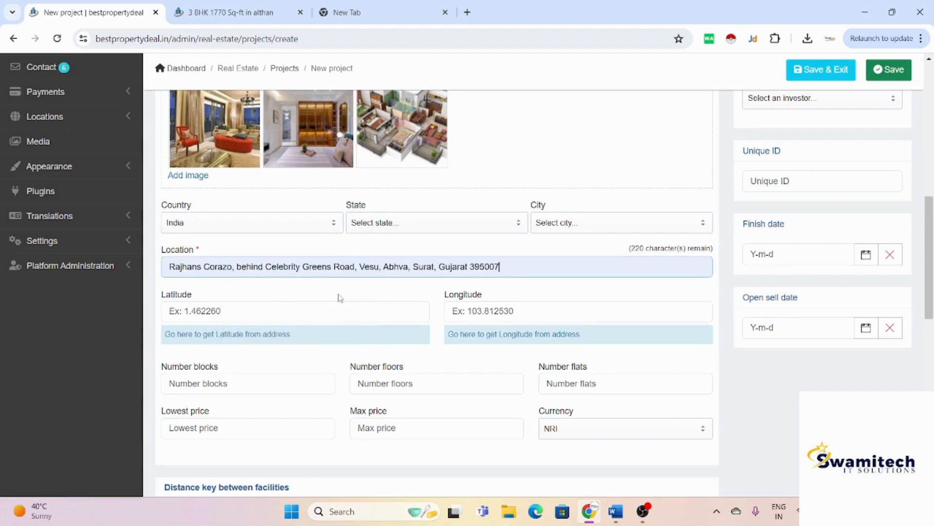
scroll(338, 297, "down", 2)
left_click(337, 230)
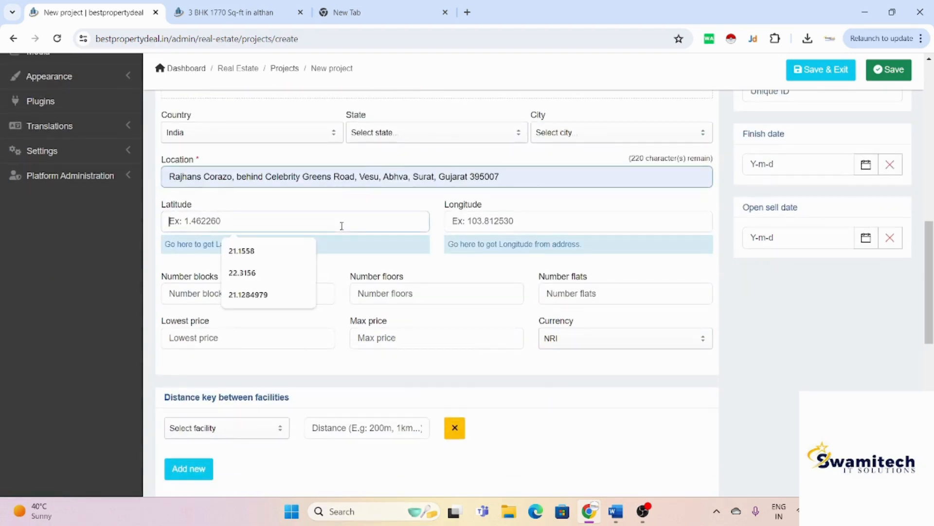
left_click(261, 295)
left_click(535, 221)
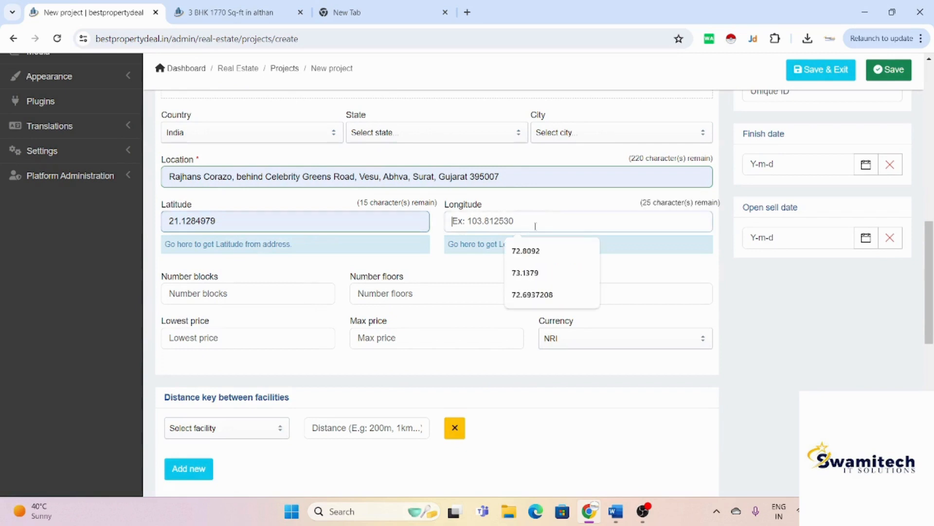
left_click(537, 294)
scroll(536, 297, "down", 2)
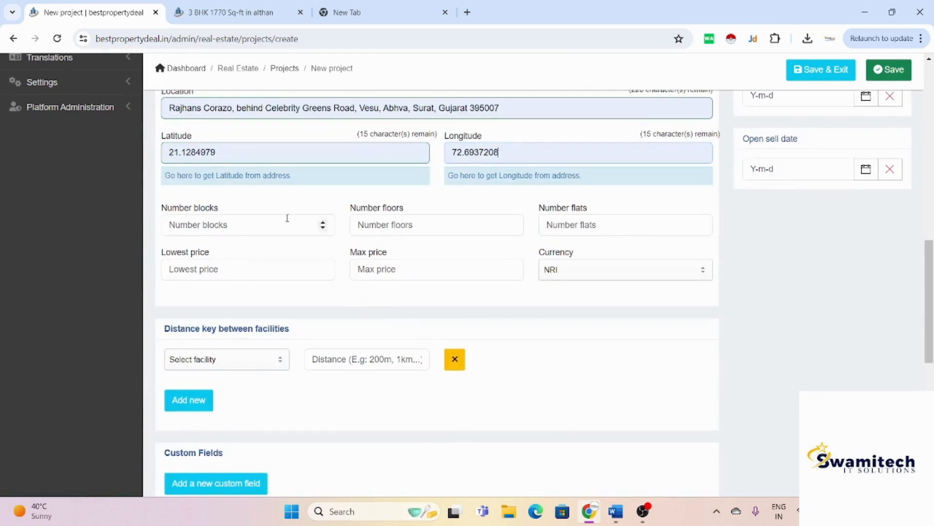
Step: Enter 2 blocks, 2 floors and 150 flats
left_click(280, 231)
type("2")
key("Tab")
type("2")
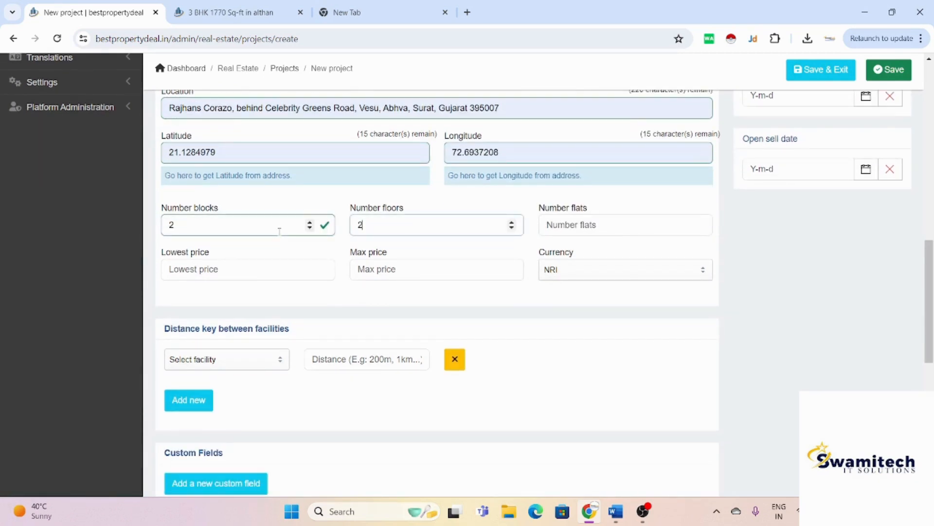
key("Tab")
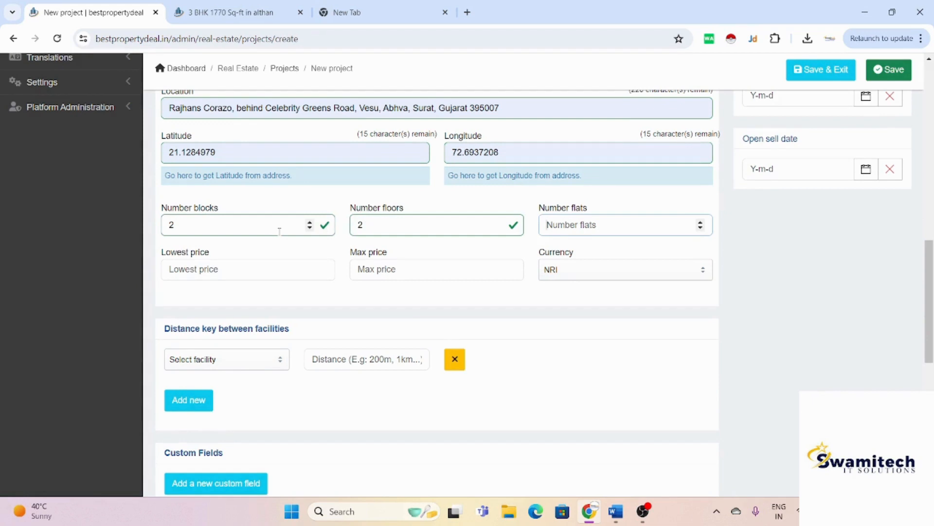
type("150")
Step: Set the price range from 8500000 to 9500000
left_click(234, 270)
left_click(247, 299)
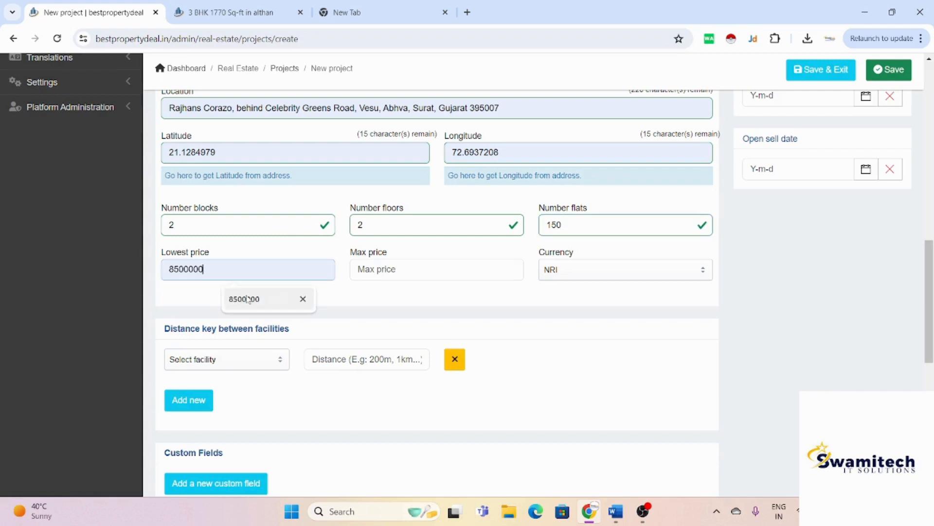
left_click(391, 269)
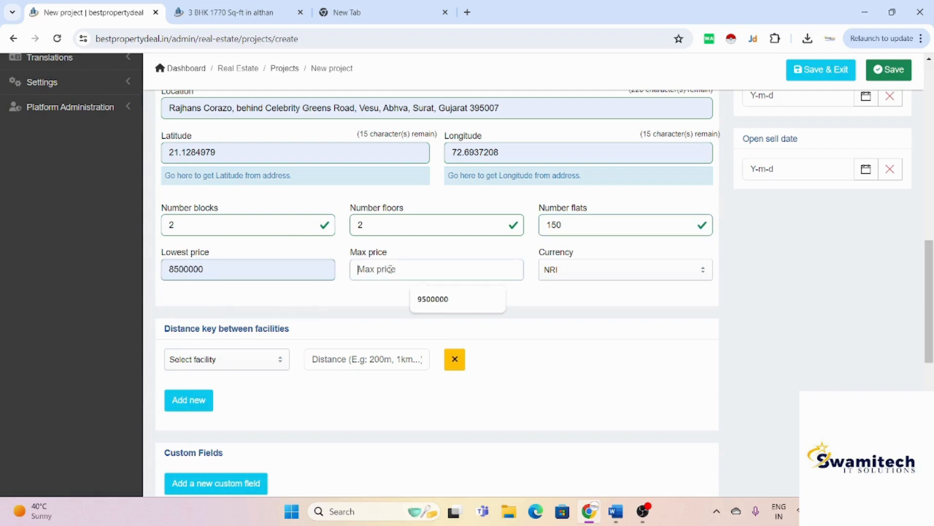
left_click(450, 305)
scroll(455, 311, "down", 3)
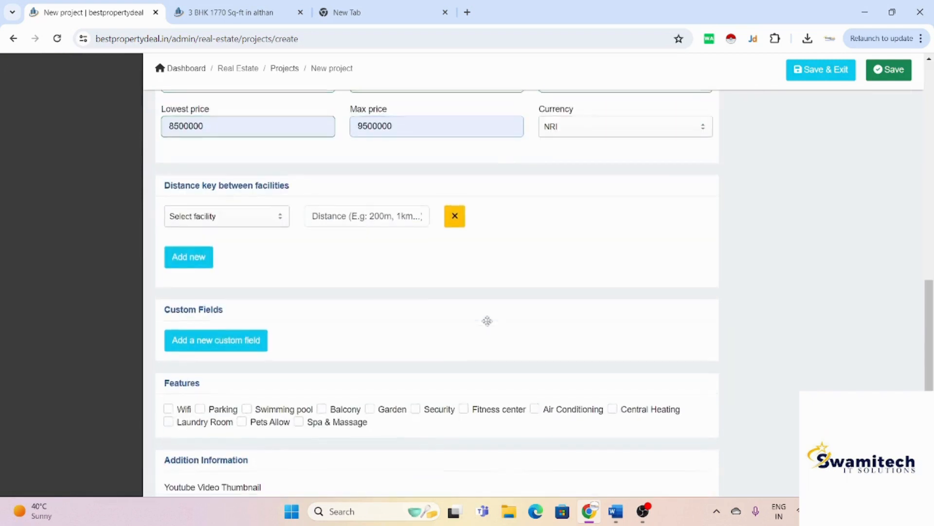
Step: Add Entertainment as a nearby facility
left_click(233, 214)
left_click(219, 343)
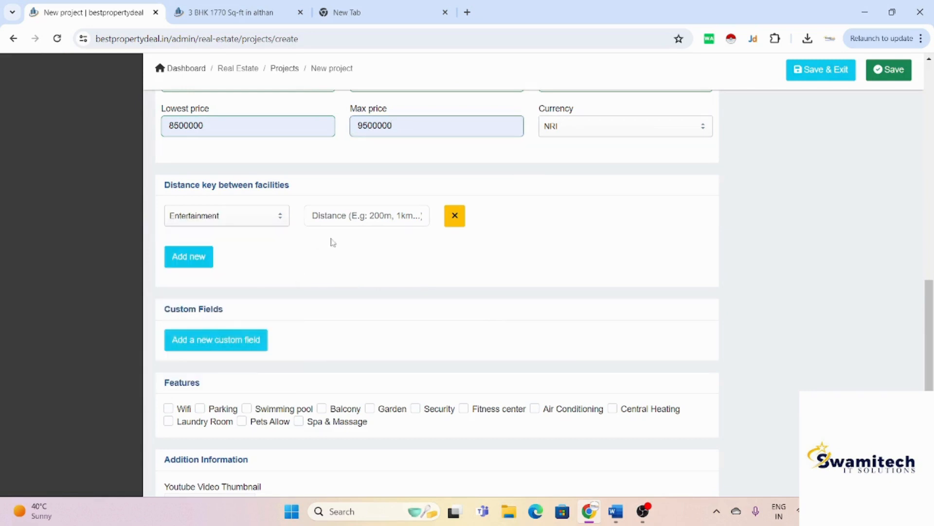
left_click(357, 214)
Step: Enter 500 mm as the Entertainment distance and add a carpet area (Text) custom field of 1150 sq
type("500")
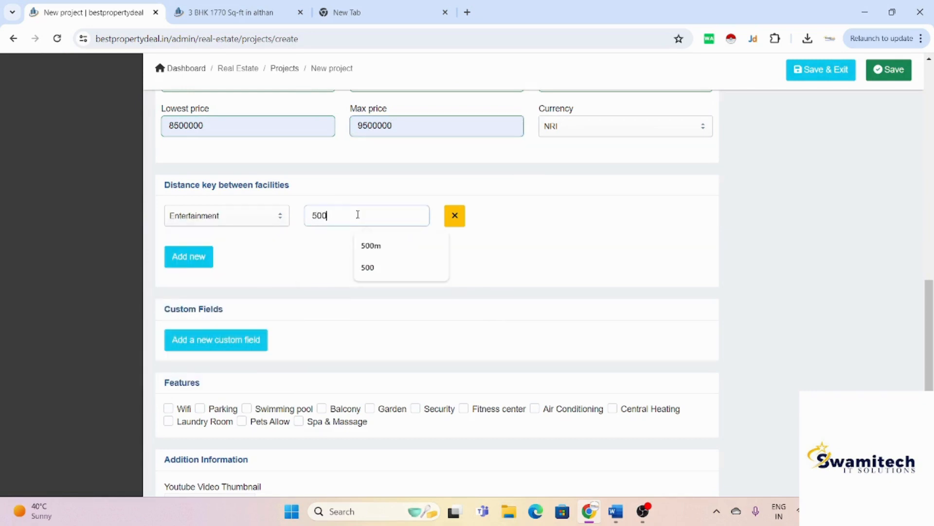
type(" mm")
scroll(250, 326, "down", 2)
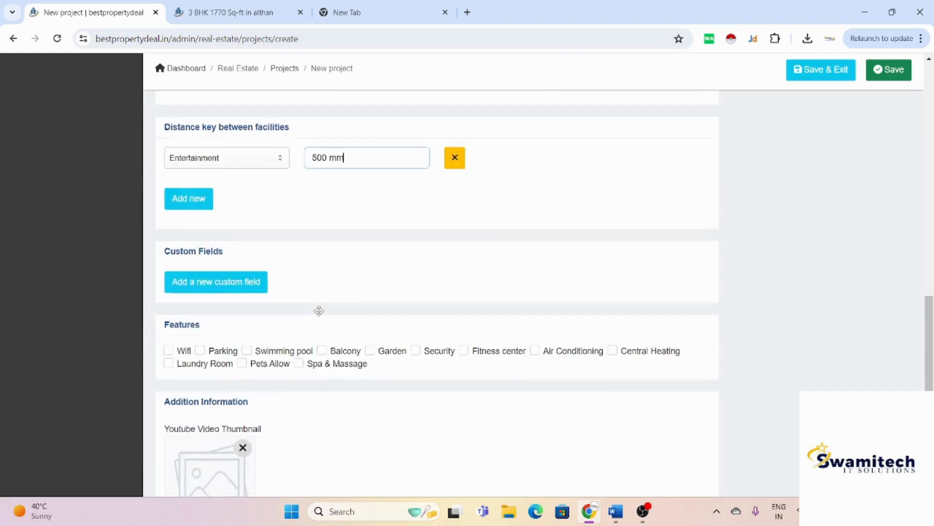
left_click(252, 266)
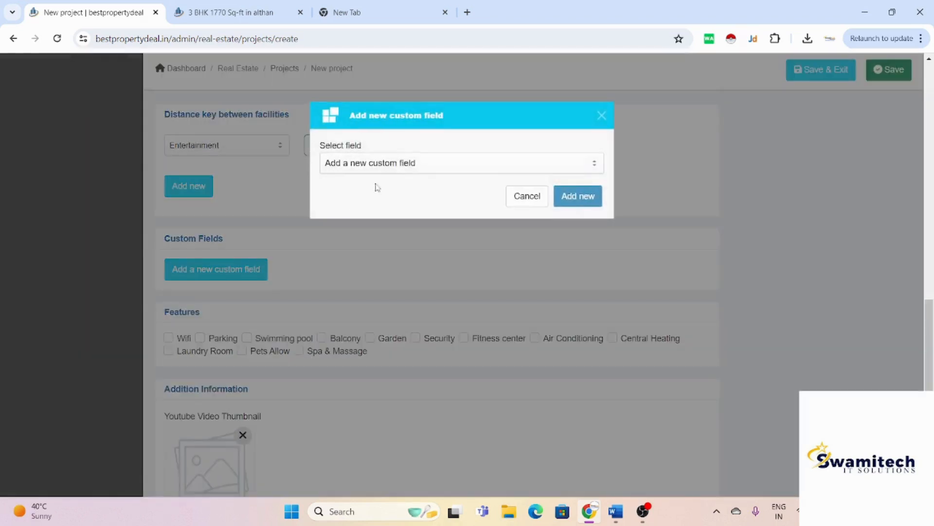
left_click(411, 170)
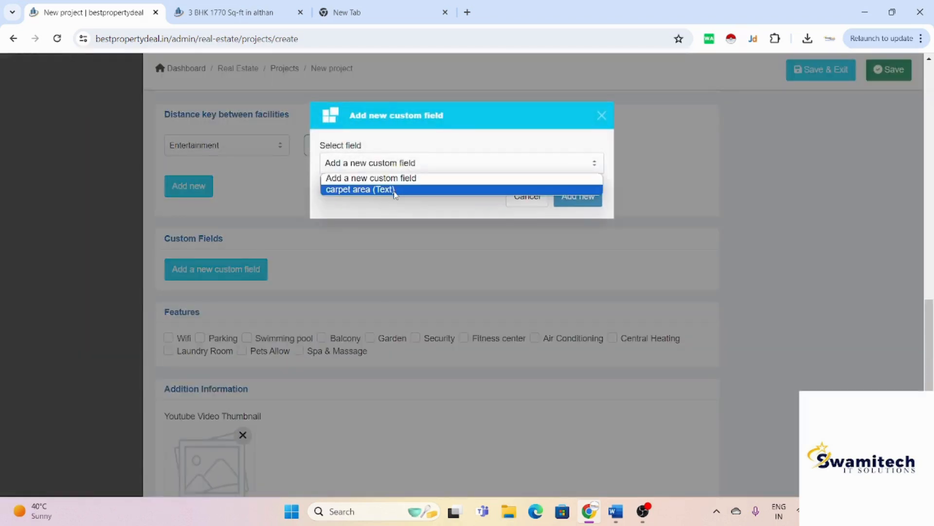
left_click(398, 187)
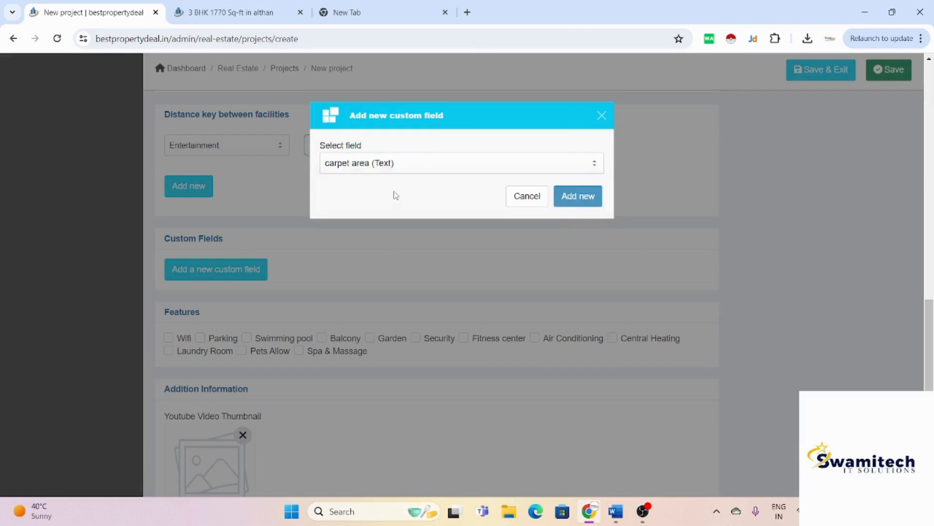
left_click(574, 197)
left_click(504, 293)
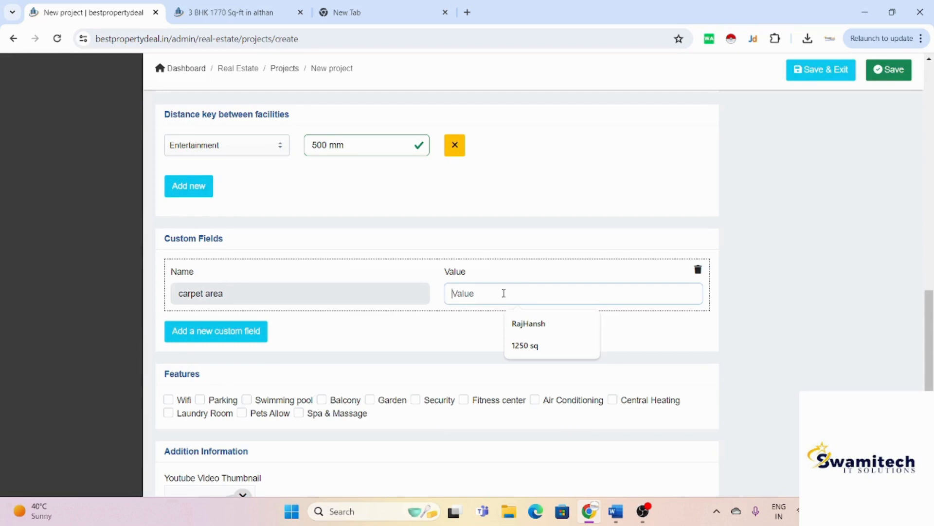
type("2")
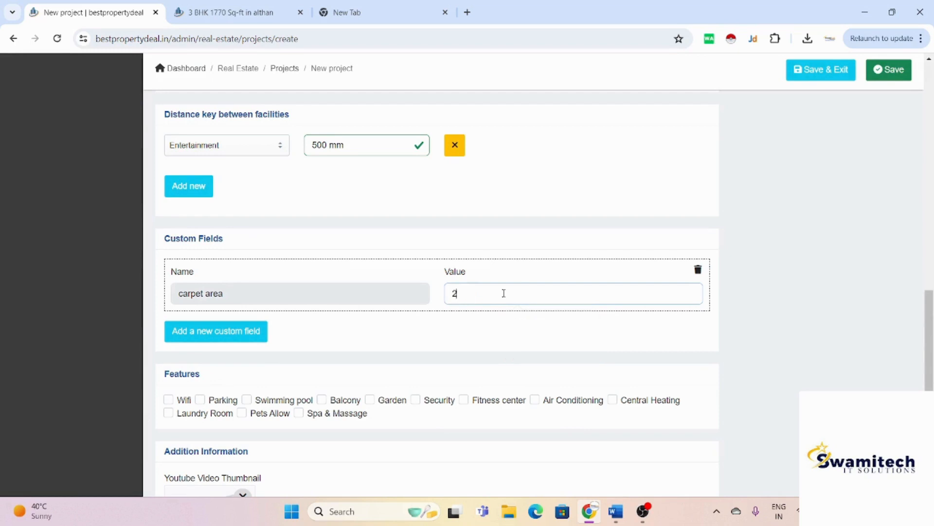
key("BackSpace")
type("111")
scroll(504, 293, "down", 3)
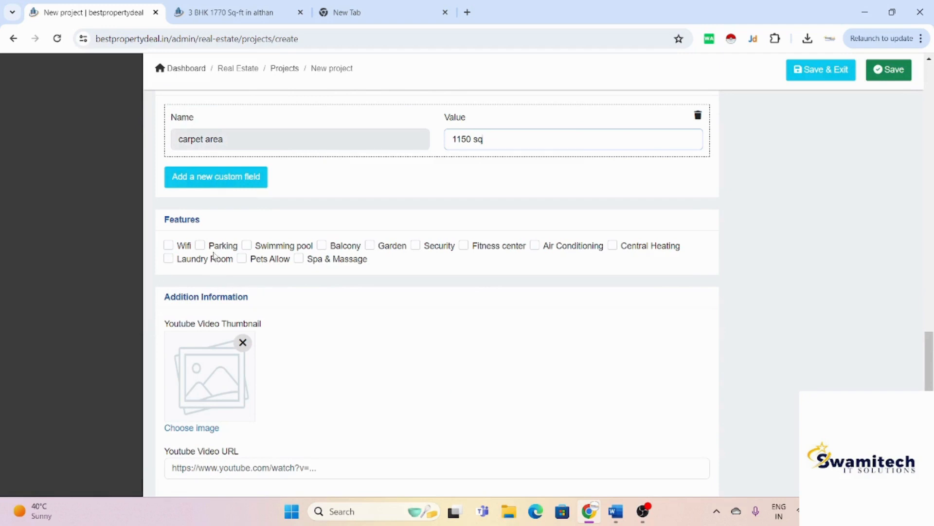
Step: Tick the Parking feature, put the project in Apartment, and set its status to Selling
left_click(200, 245)
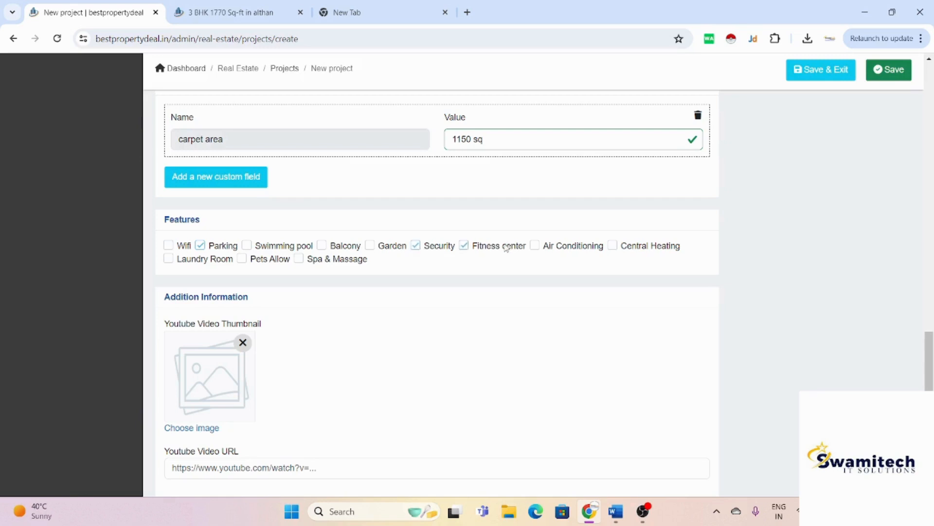
scroll(506, 249, "down", 3)
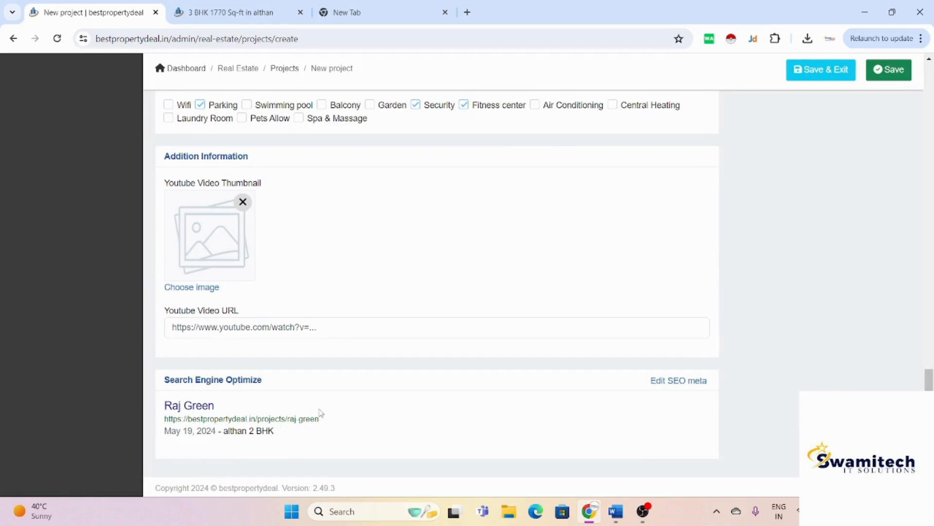
scroll(319, 413, "up", 20)
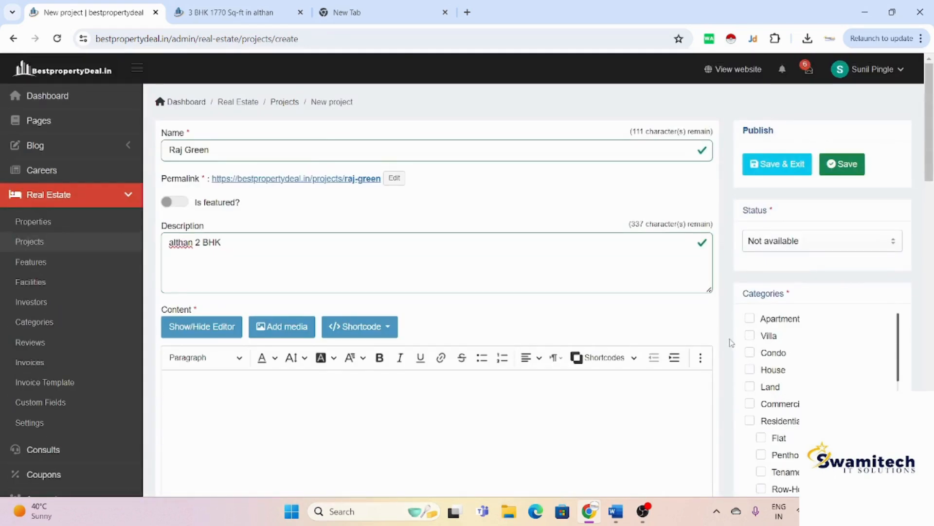
left_click(750, 318)
left_click(787, 242)
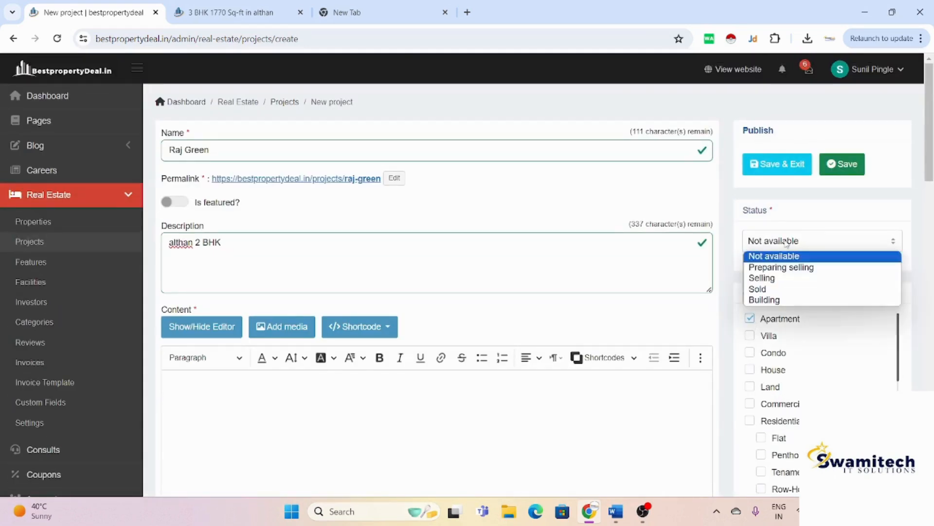
left_click(783, 278)
Step: Choose Generali as the project's investor from the Investor dropdown
scroll(783, 284, "down", 6)
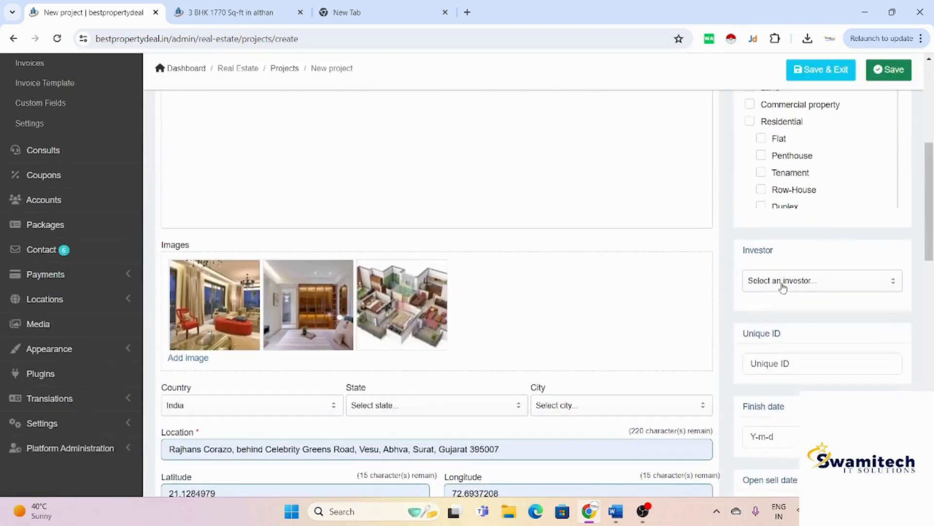
left_click(783, 283)
scroll(781, 284, "down", 2)
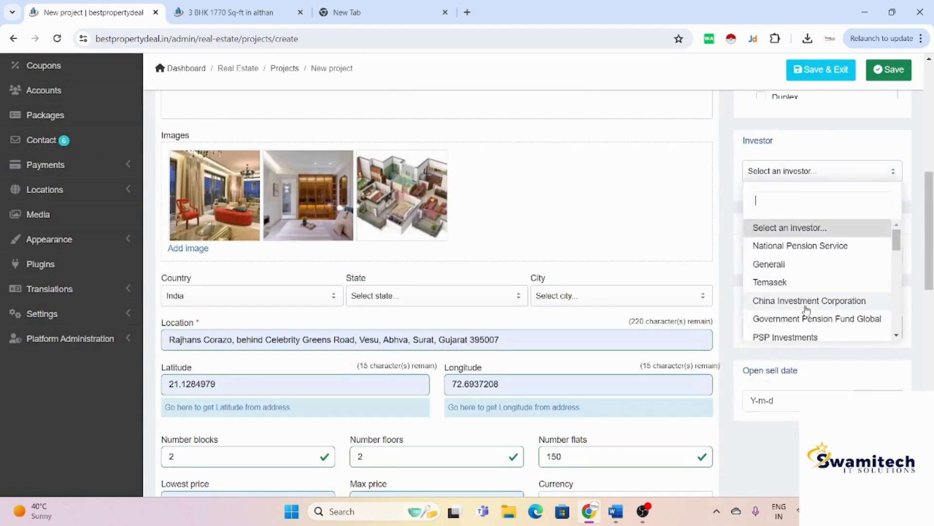
scroll(806, 310, "down", 4)
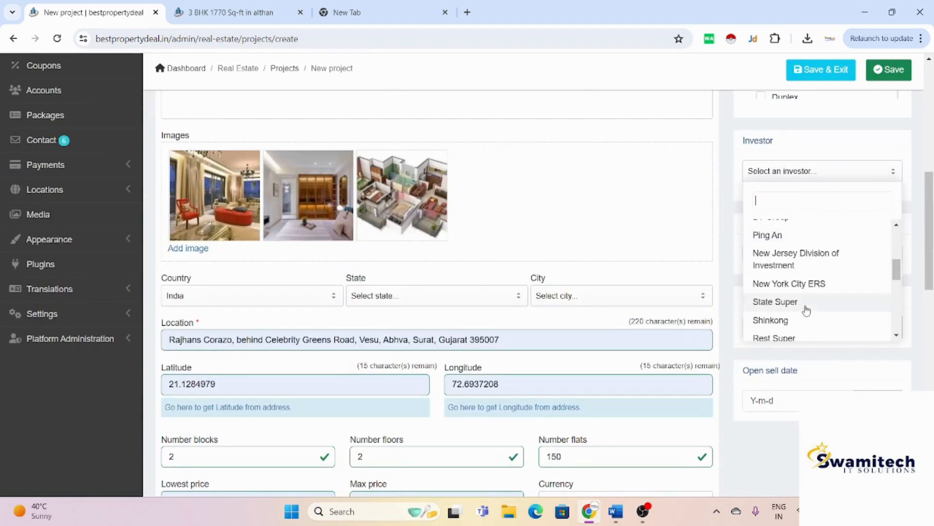
scroll(806, 309, "down", 3)
scroll(806, 310, "down", 2)
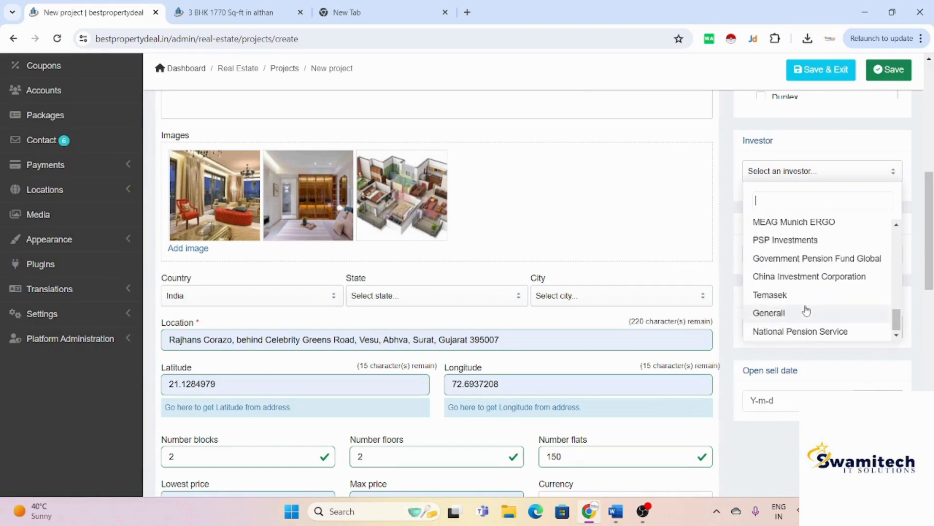
left_click(806, 312)
scroll(815, 346, "down", 2)
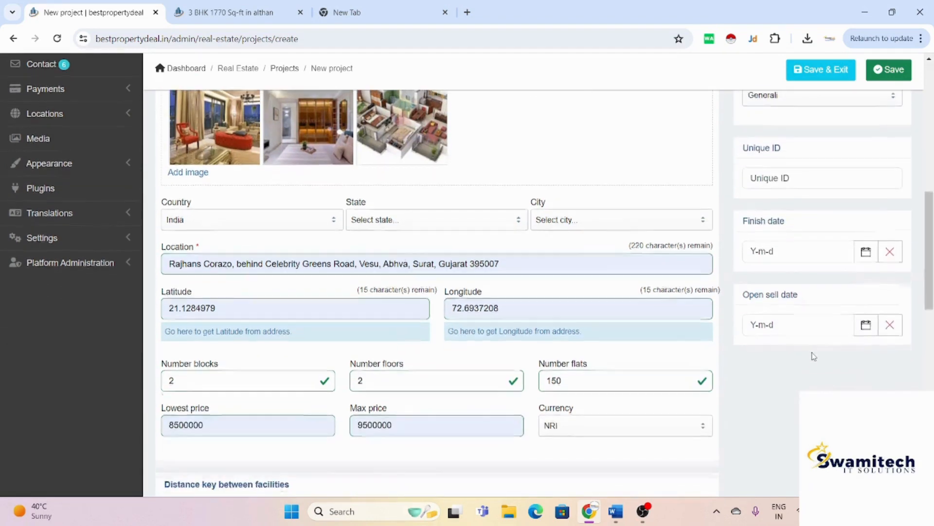
Step: Set the Finish date to 2026-05-30, typing 2026 as the year
left_click(870, 256)
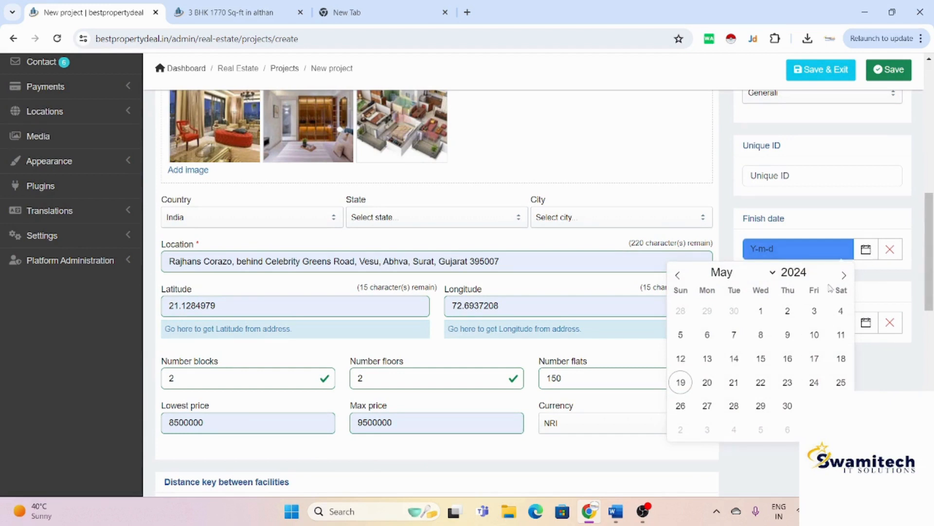
double_click(797, 273)
type("2026")
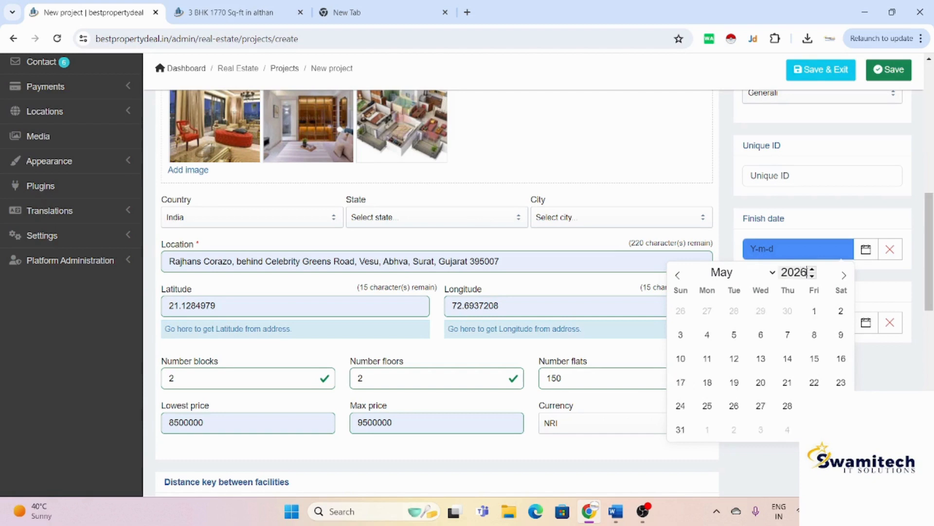
left_click(841, 405)
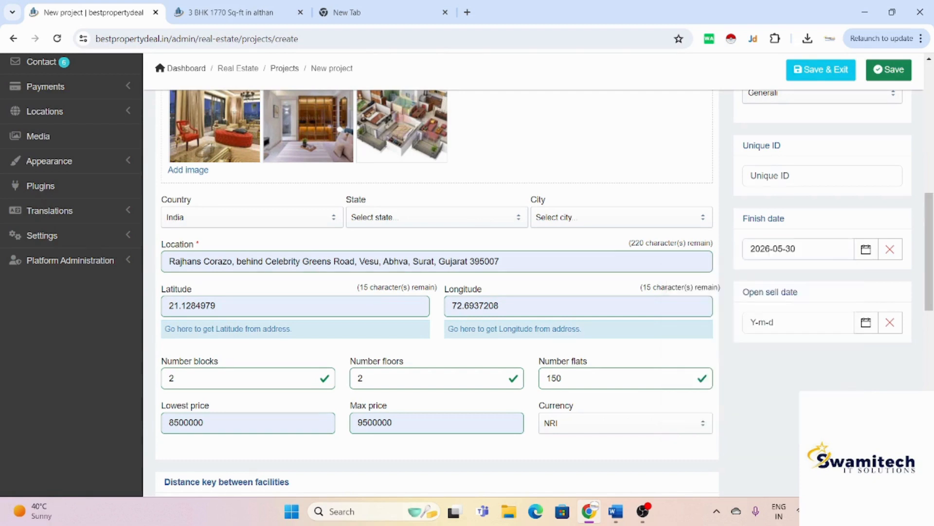
Step: Set the Open sell date to 2024-05-28
left_click(862, 330)
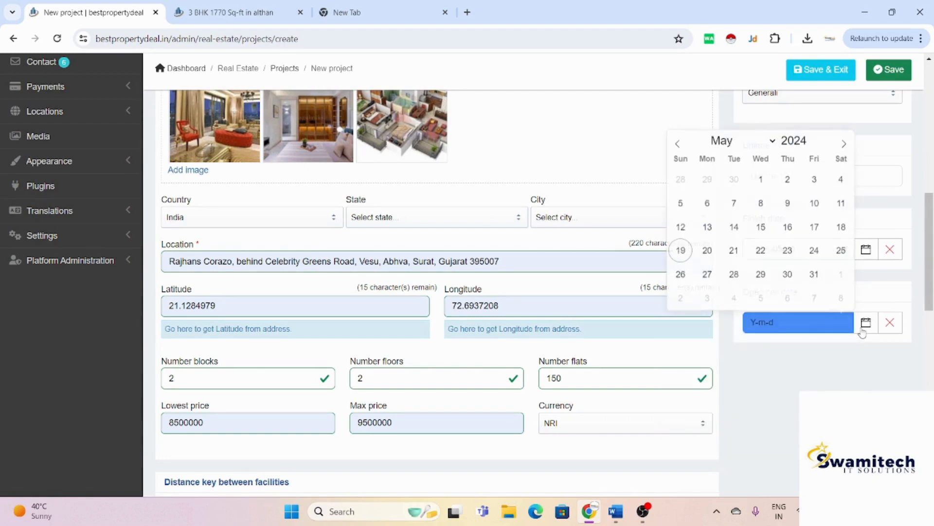
left_click(734, 275)
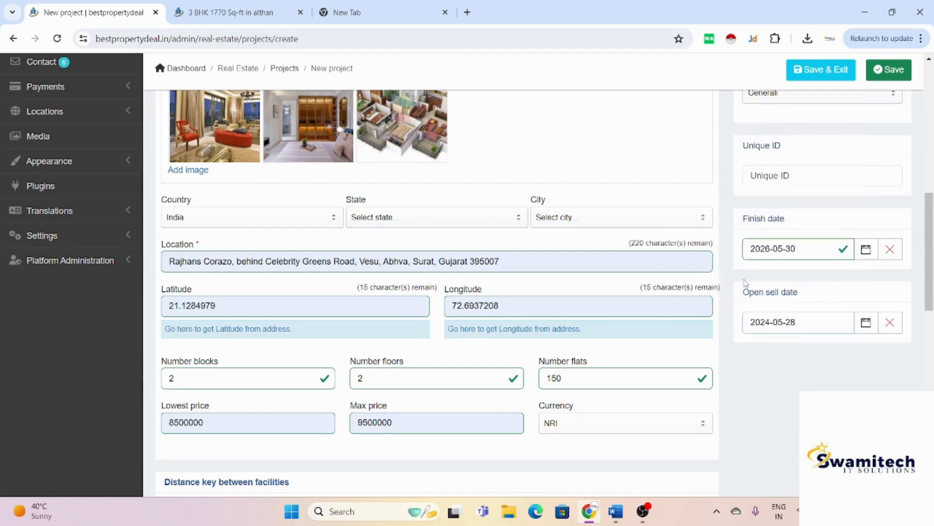
scroll(400, 434, "up", 8)
scroll(400, 435, "down", 4)
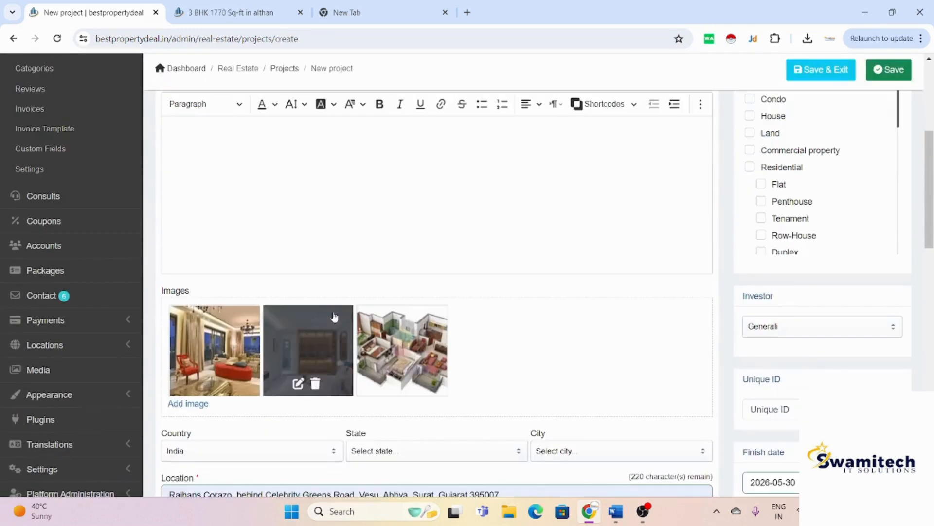
scroll(335, 315, "down", 10)
scroll(335, 315, "down", 5)
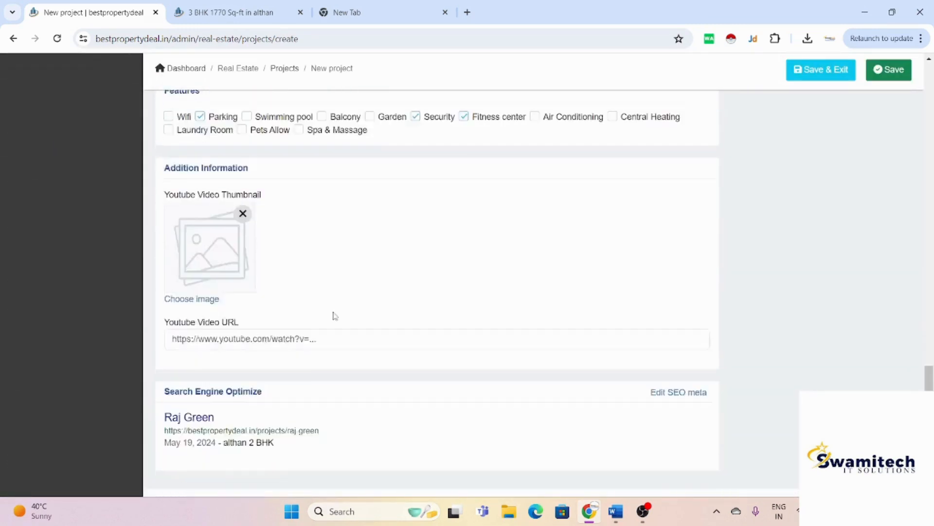
scroll(335, 316, "up", 15)
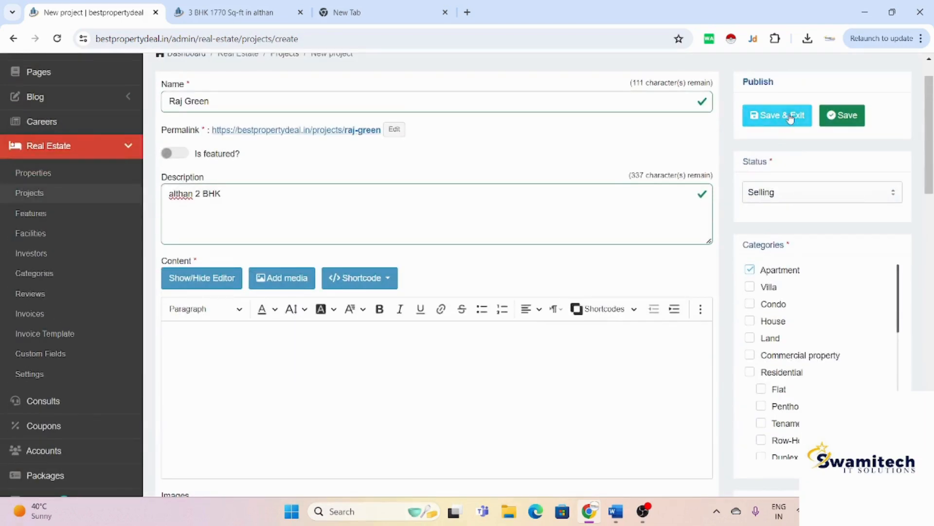
left_click(790, 116)
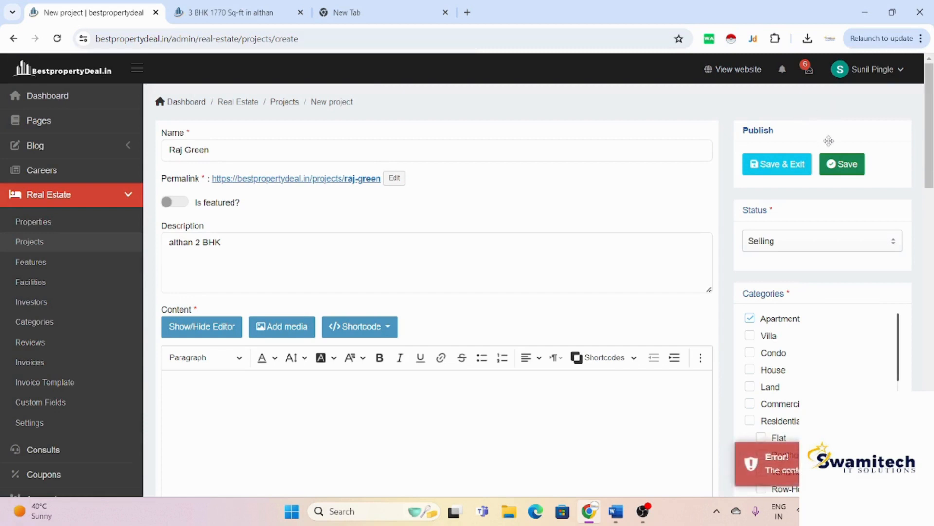
left_click(849, 166)
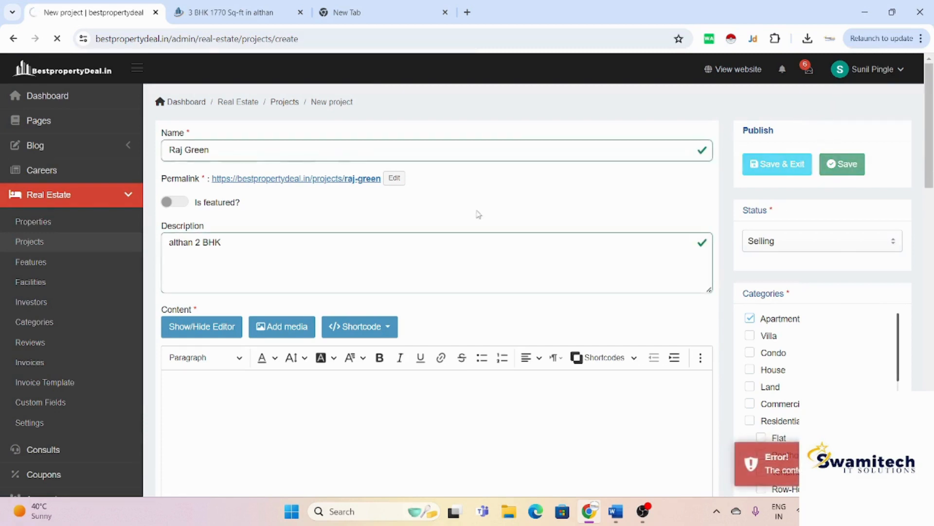
left_click(198, 201)
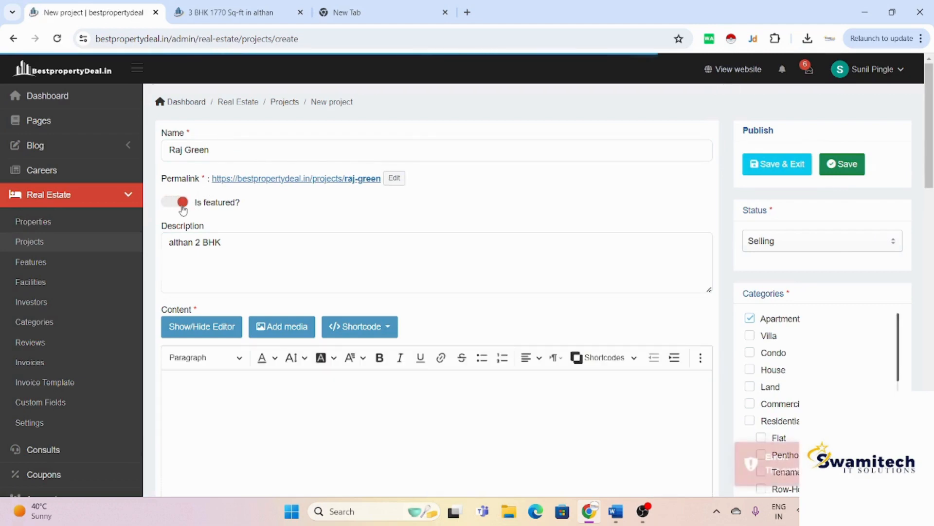
scroll(555, 378, "down", 12)
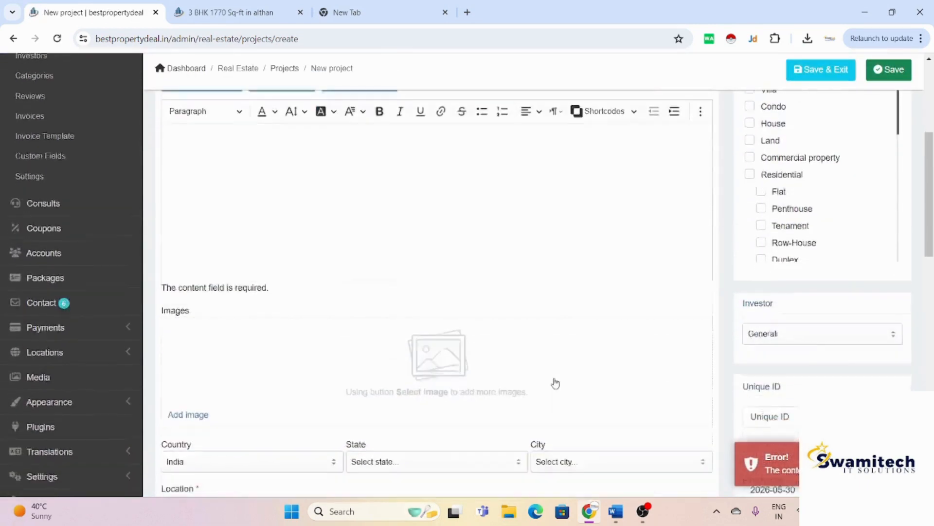
scroll(554, 382, "down", 5)
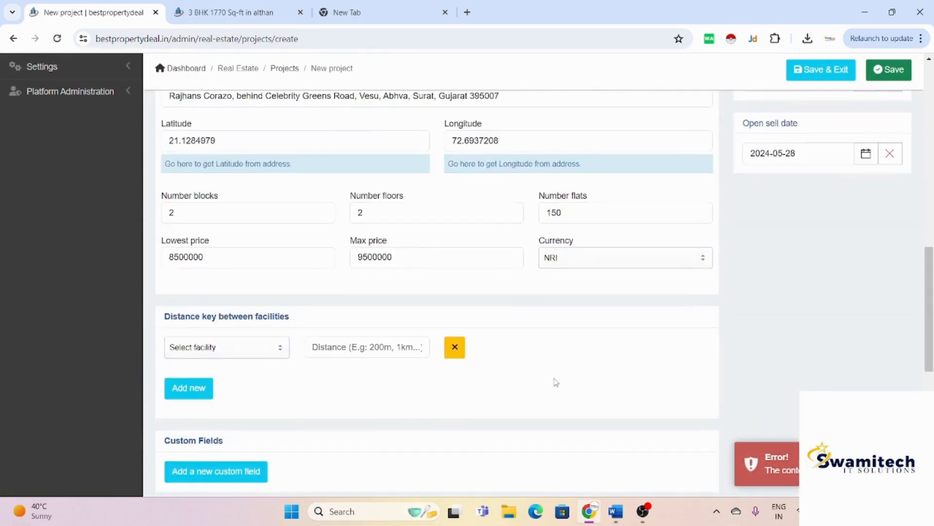
scroll(555, 382, "down", 3)
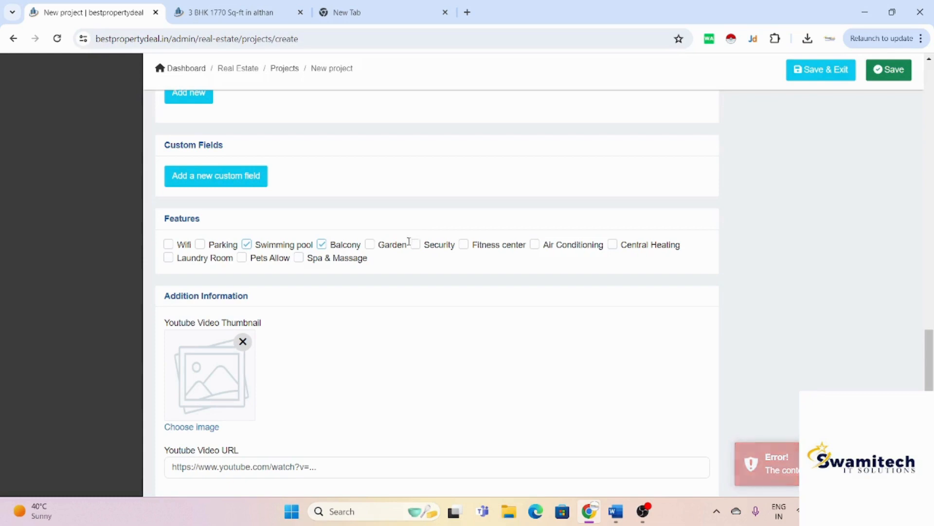
scroll(416, 245, "up", 8)
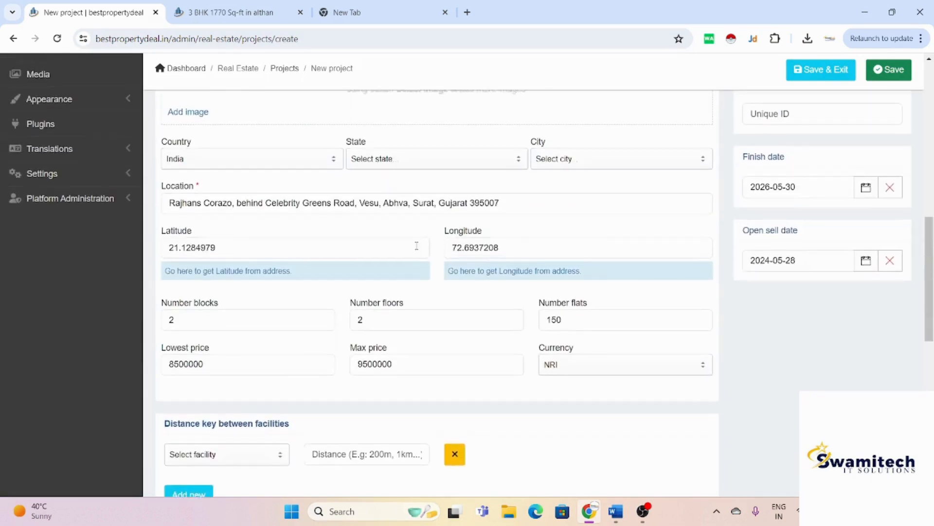
scroll(416, 249, "up", 6)
scroll(750, 175, "up", 5)
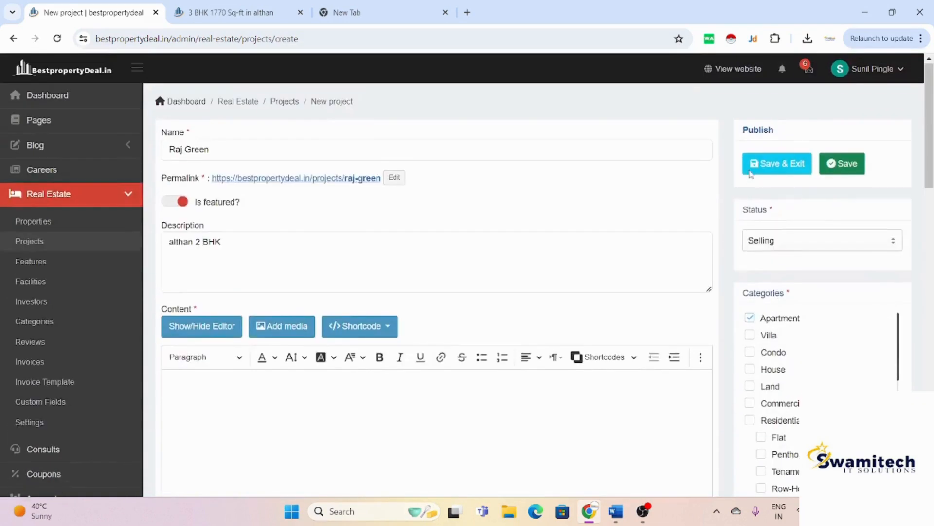
scroll(750, 174, "down", 8)
scroll(751, 174, "up", 2)
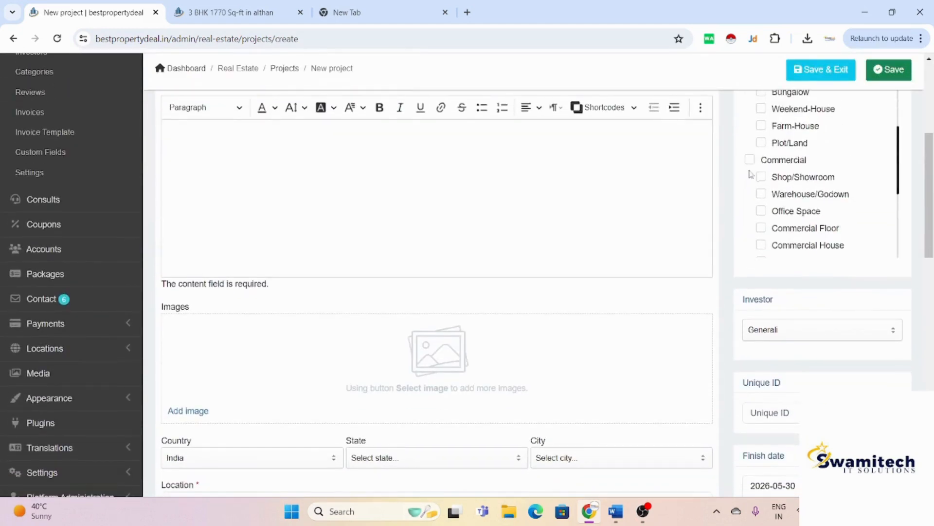
Step: Insert the gallery pictures 'images', 2 and 1 into the project's Images and save again
left_click(190, 410)
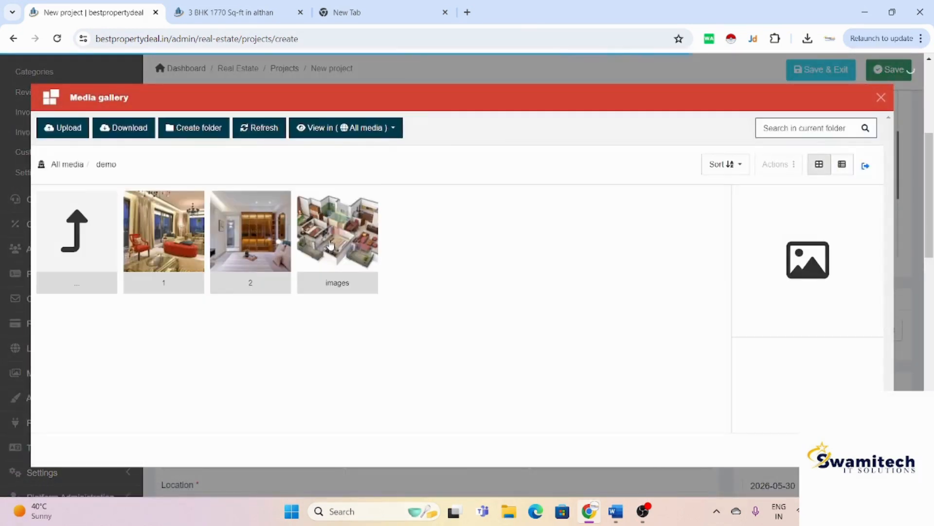
left_click(339, 247)
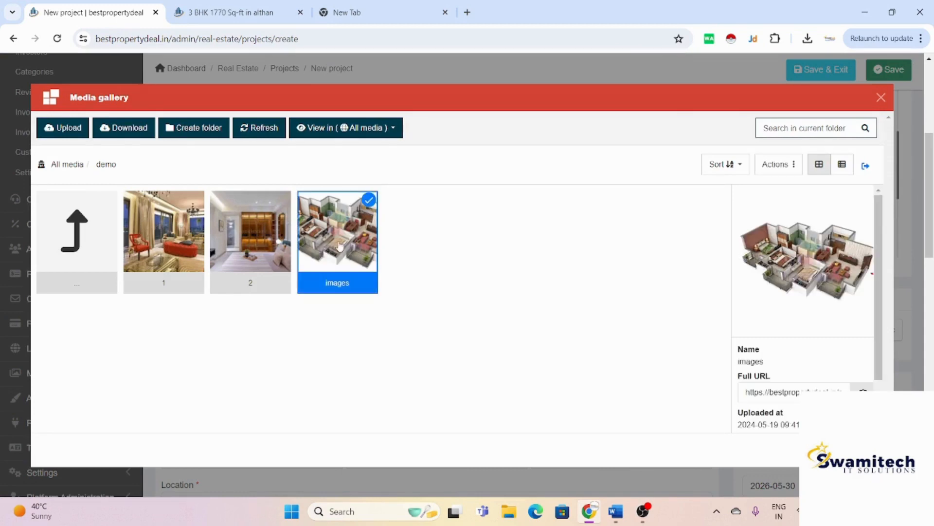
left_click(285, 264)
left_click(189, 259)
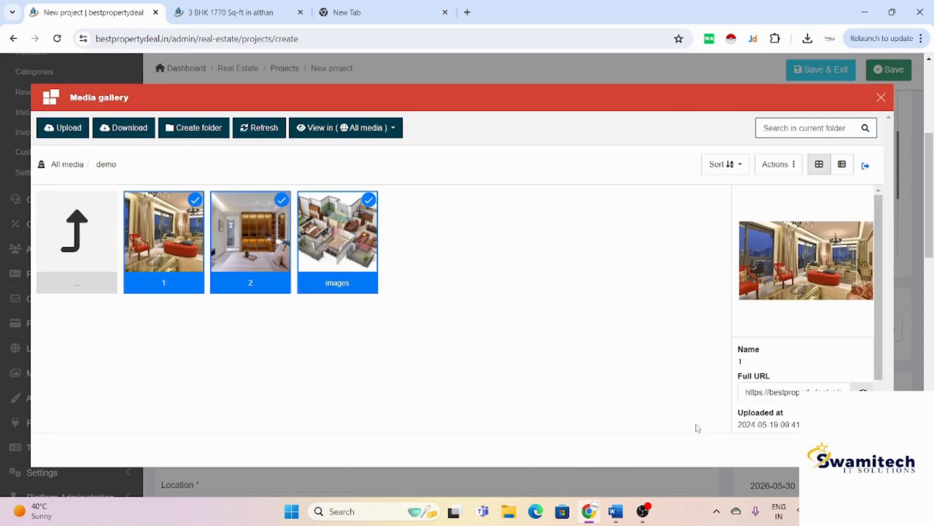
left_click(869, 450)
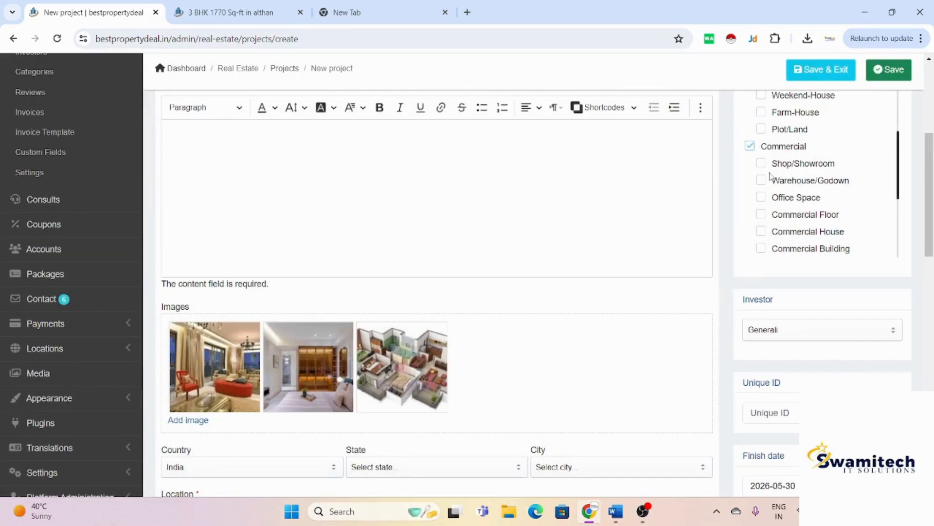
left_click(890, 69)
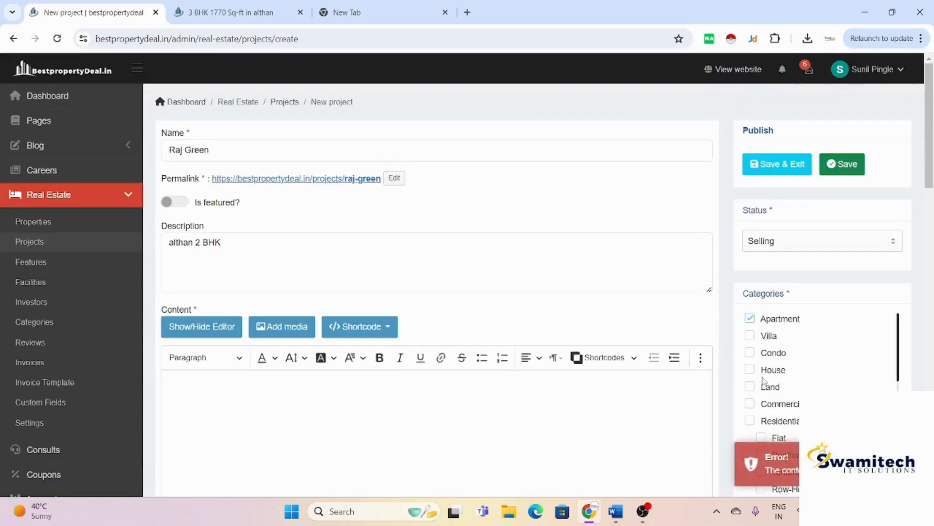
Step: Add a Hospital at 200 m under Distance key between facilities
scroll(669, 373, "down", 3)
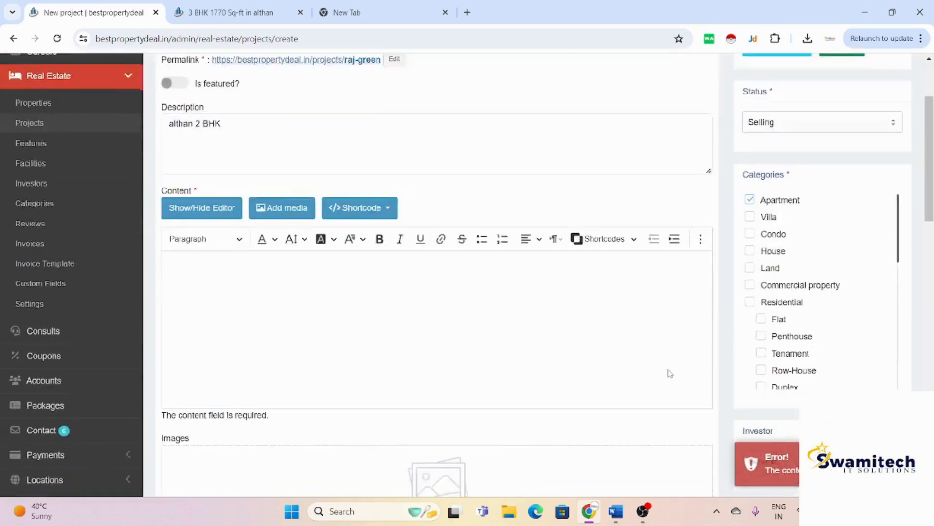
scroll(670, 373, "down", 12)
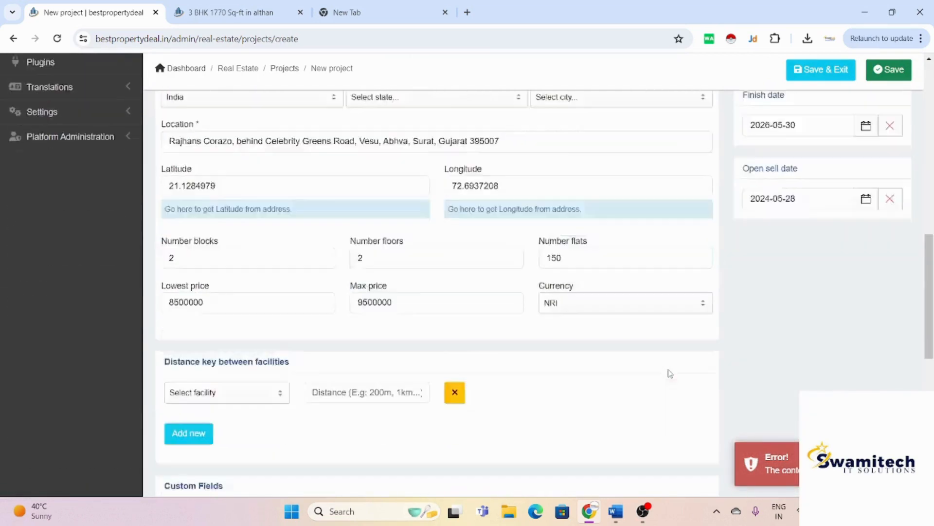
scroll(670, 373, "down", 6)
scroll(669, 372, "up", 3)
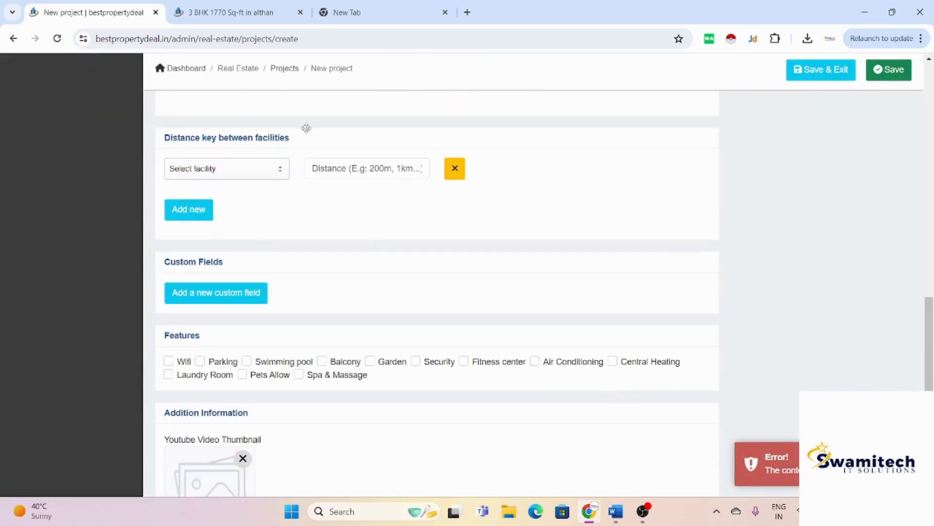
left_click(320, 164)
left_click(224, 170)
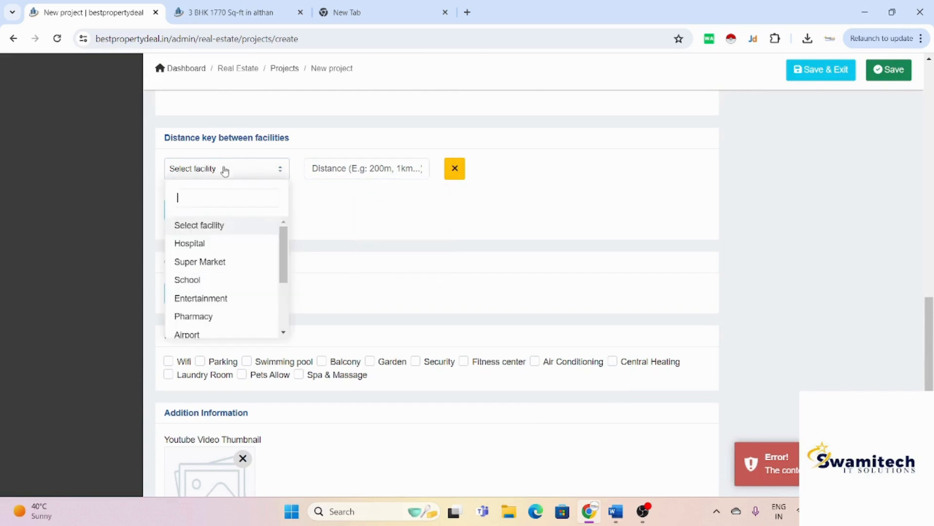
left_click(229, 243)
left_click(368, 164)
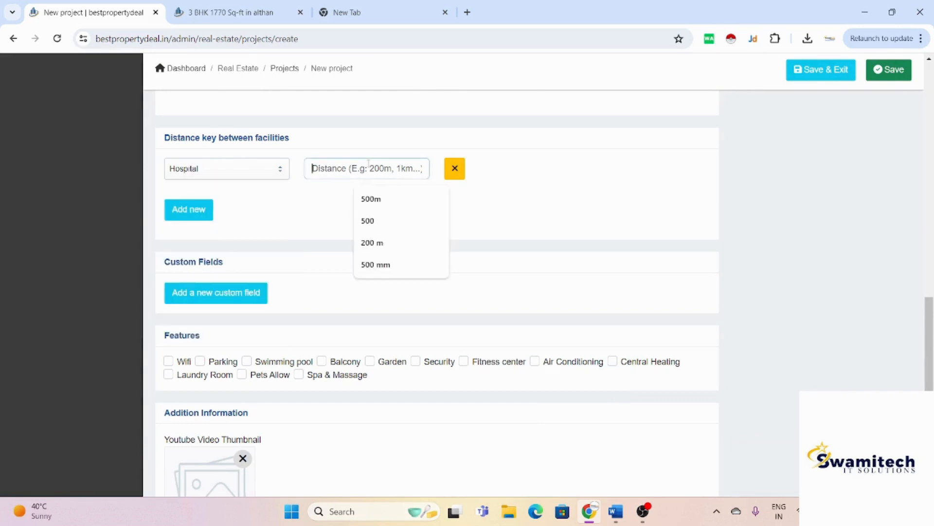
type("200")
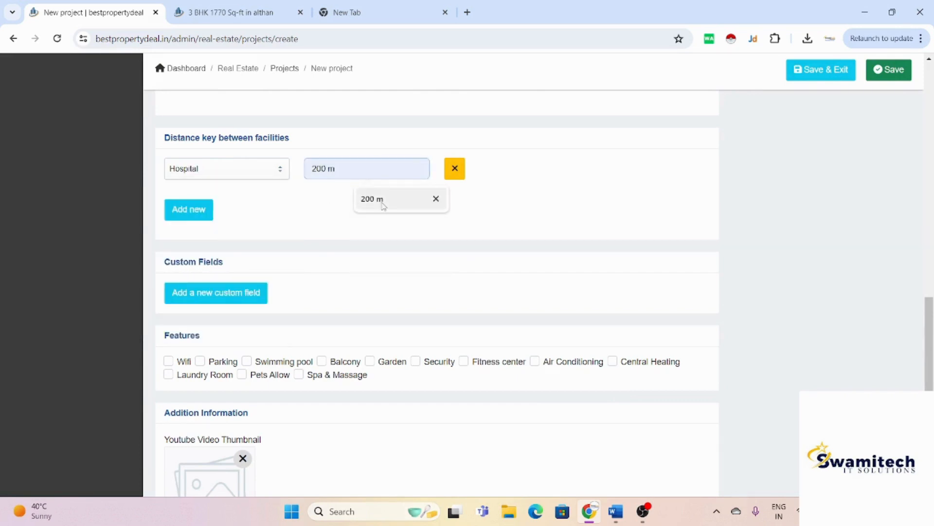
left_click(382, 200)
scroll(340, 296, "down", 3)
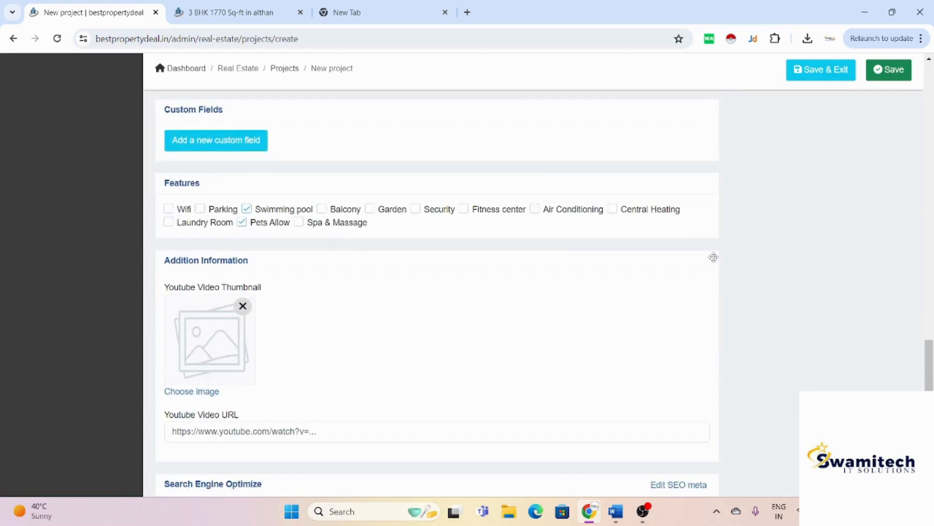
scroll(714, 258, "up", 10)
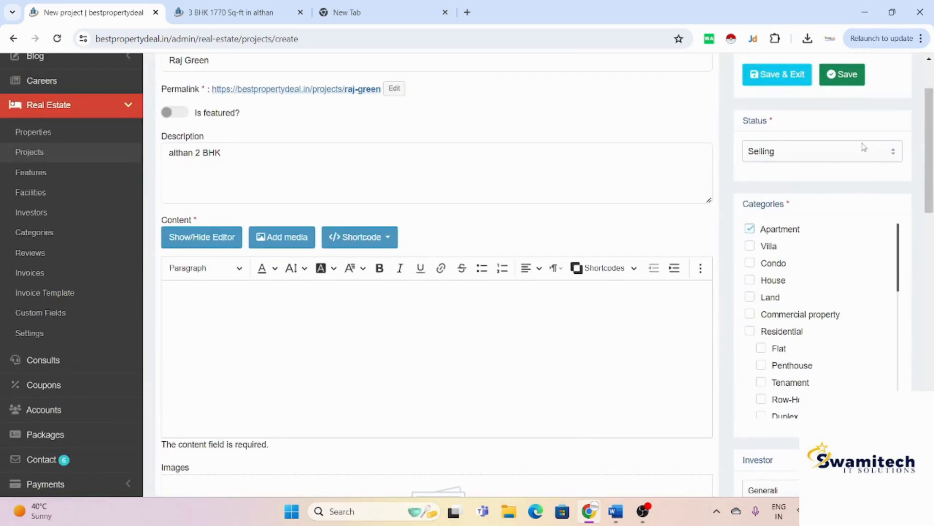
scroll(864, 147, "down", 10)
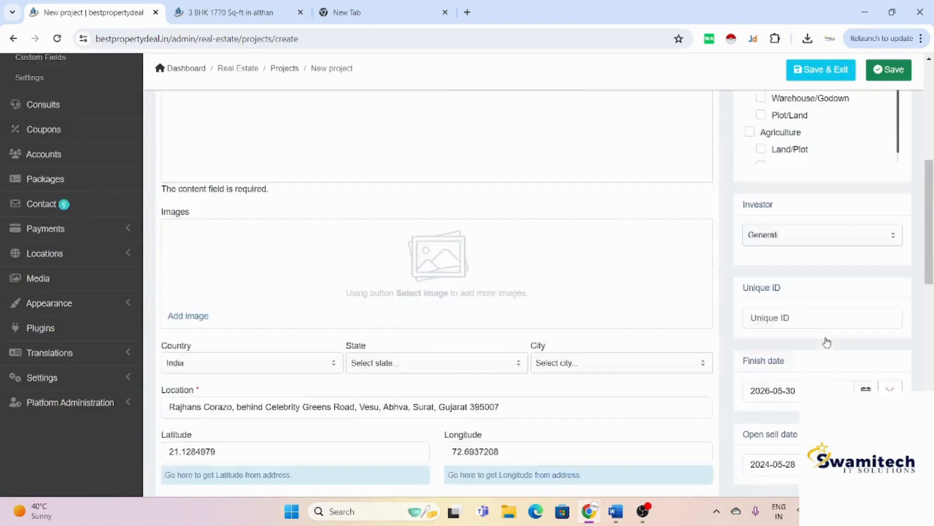
scroll(826, 342, "down", 3)
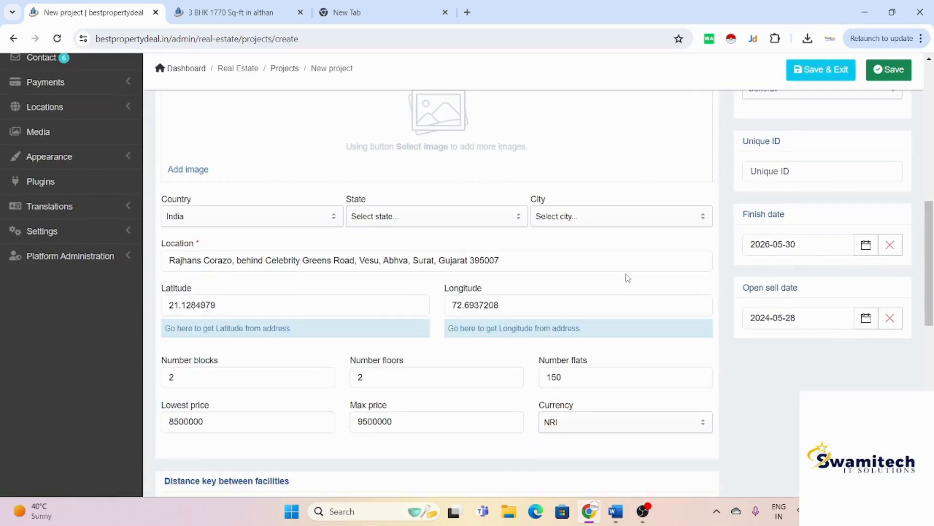
left_click(400, 221)
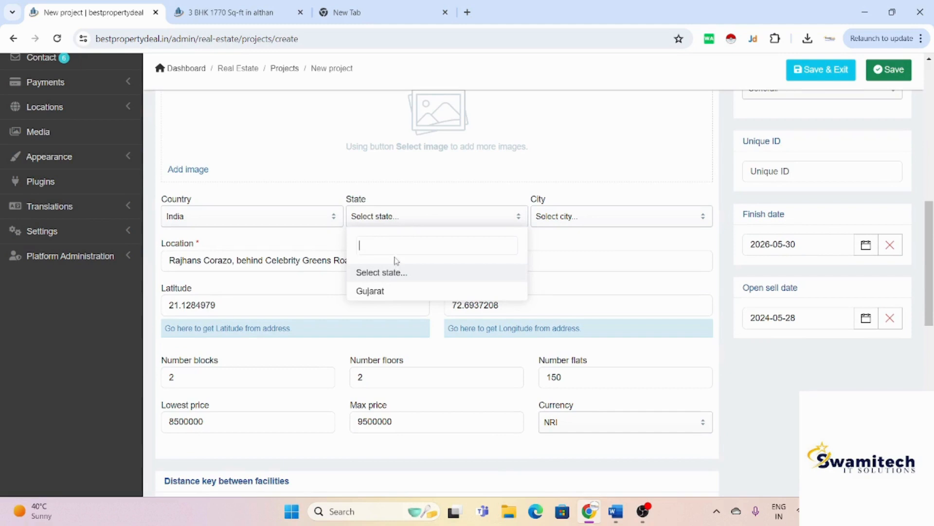
left_click(389, 289)
left_click(570, 223)
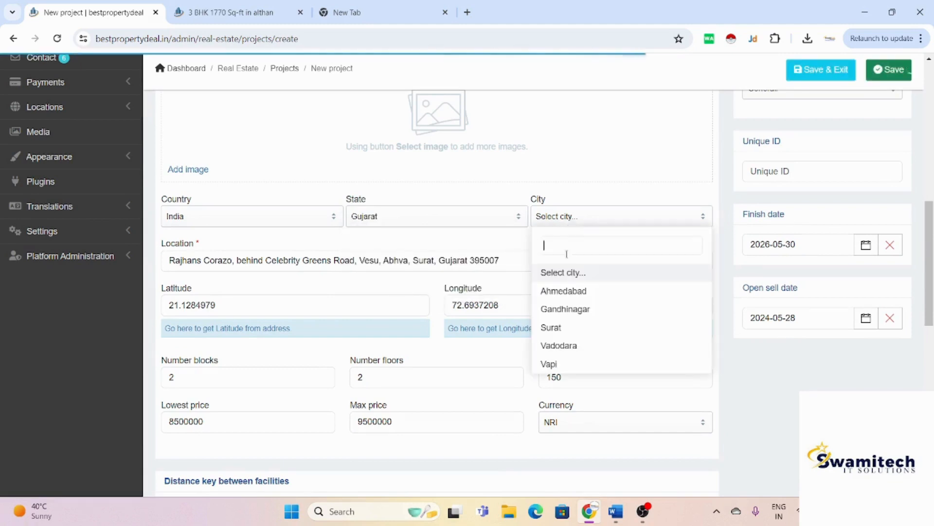
left_click(565, 330)
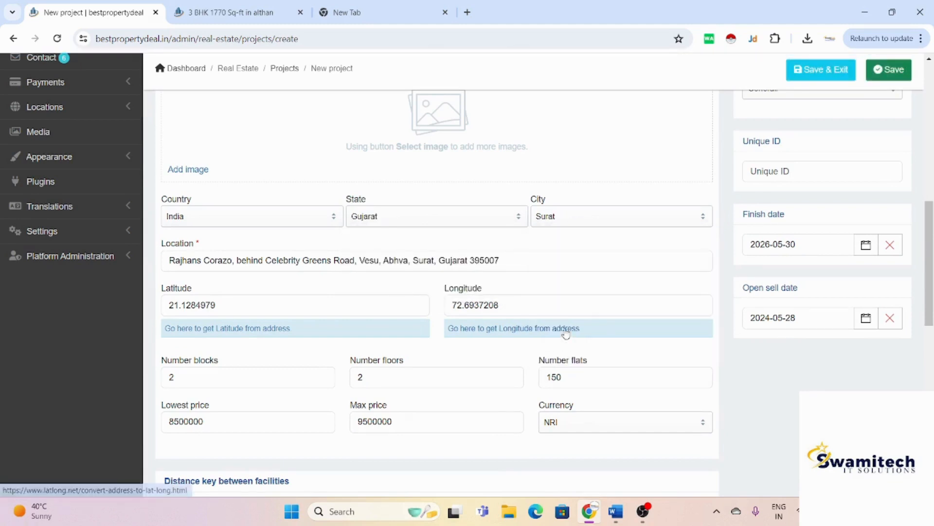
left_click(886, 76)
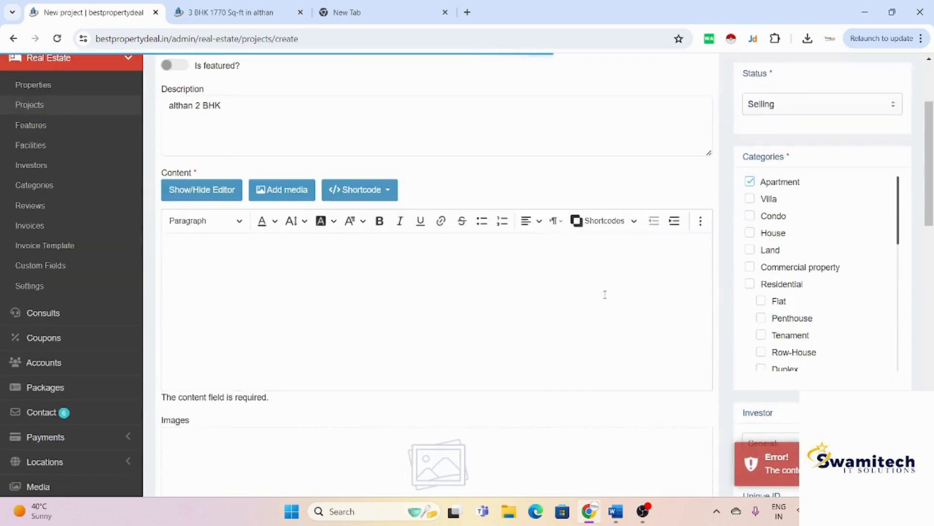
Step: Move the description text 'althan 2 BHK' into the Content editor, replacing 72.8092
type("72.8092")
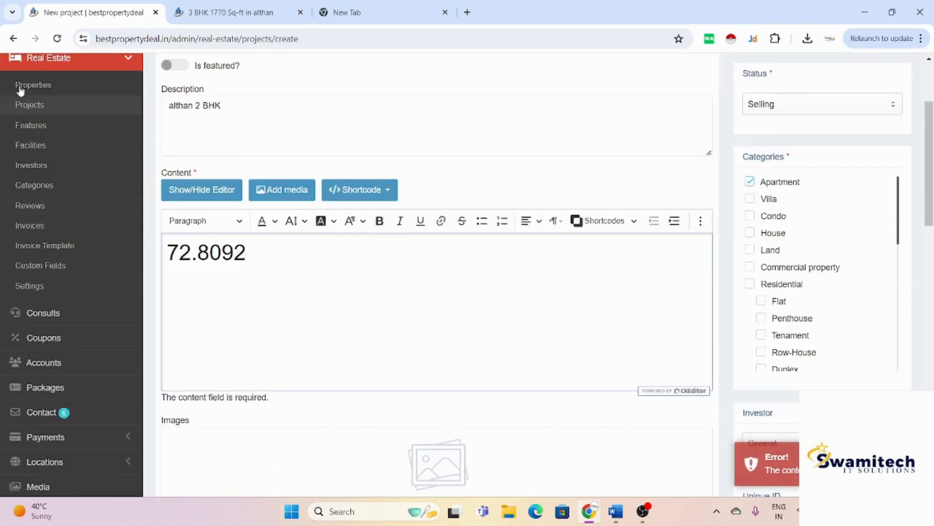
triple_click(248, 104)
key("ctrl+c")
key("BackSpace")
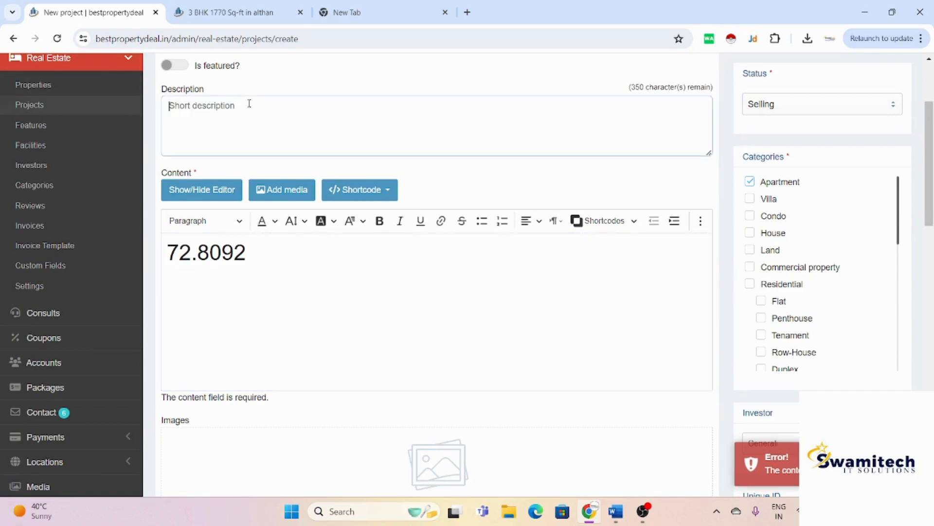
triple_click(267, 255)
key("ctrl+v")
scroll(278, 255, "down", 4)
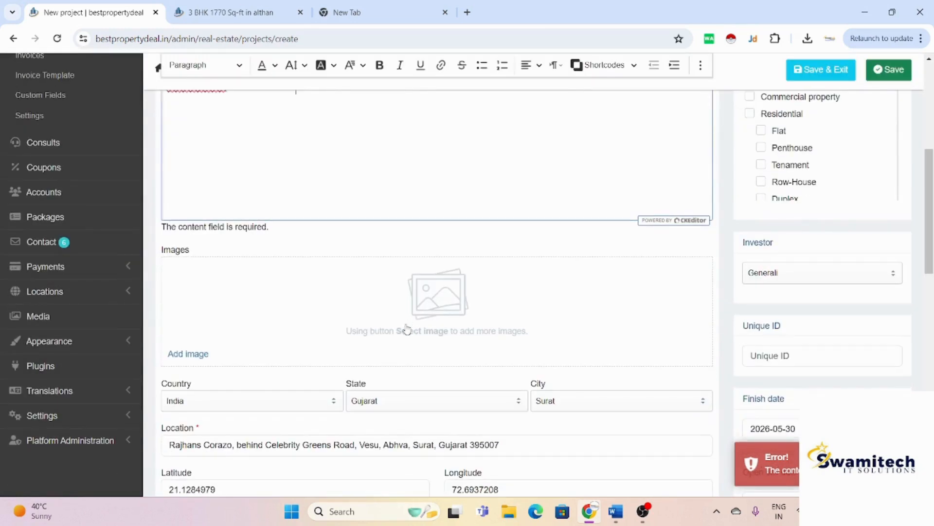
left_click(401, 342)
Step: Insert gallery pictures 'images', 2 and 1 into the project and save it
left_click(429, 326)
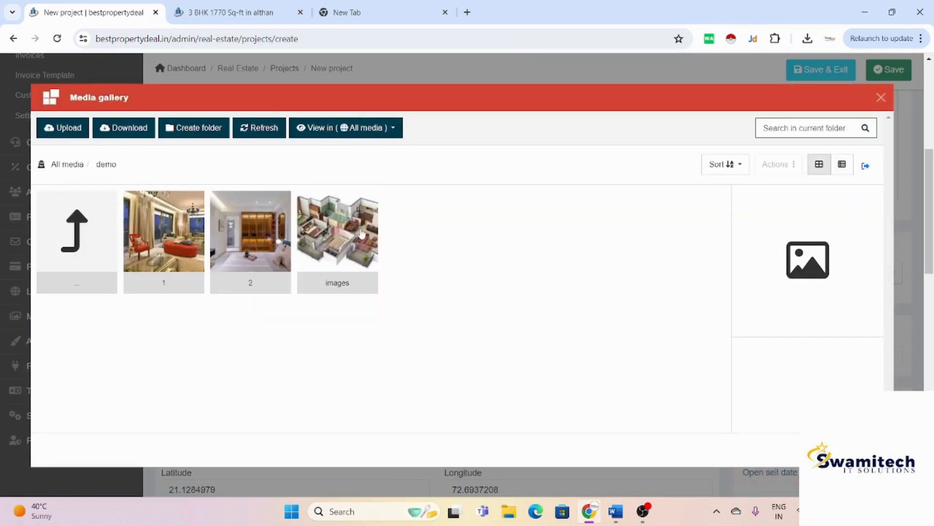
left_click(362, 235)
left_click(258, 246)
left_click(196, 250)
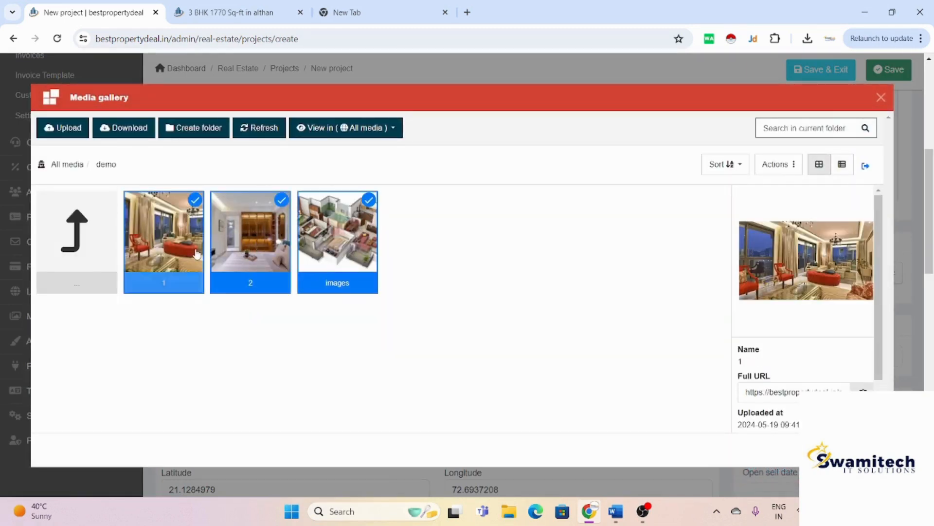
left_click(862, 450)
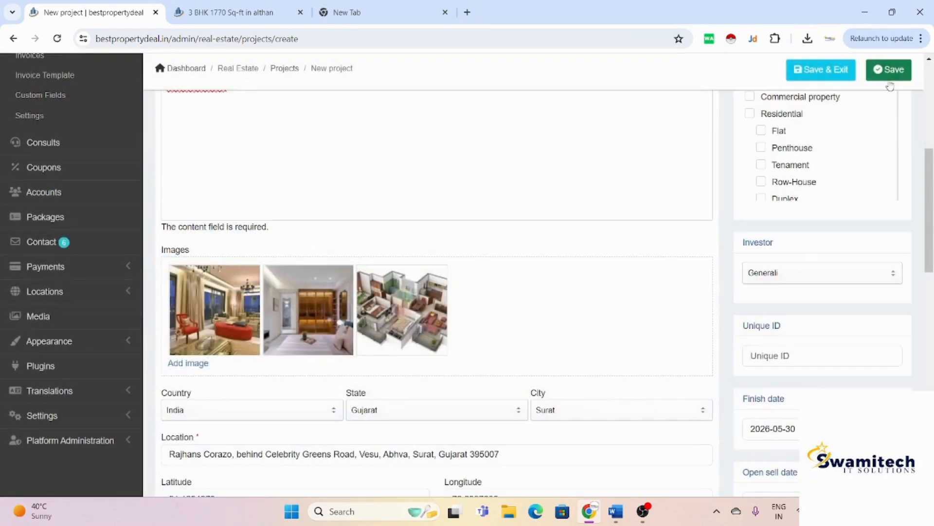
left_click(893, 73)
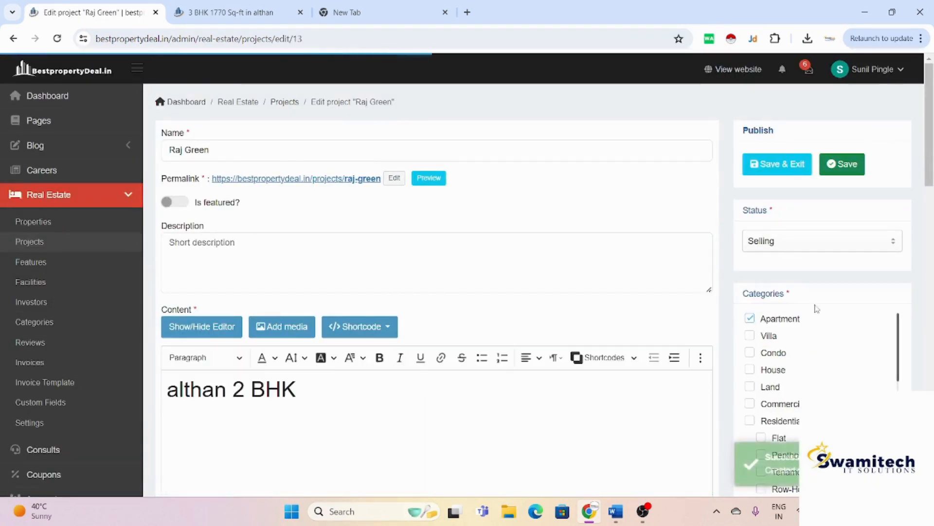
scroll(807, 389, "down", 5)
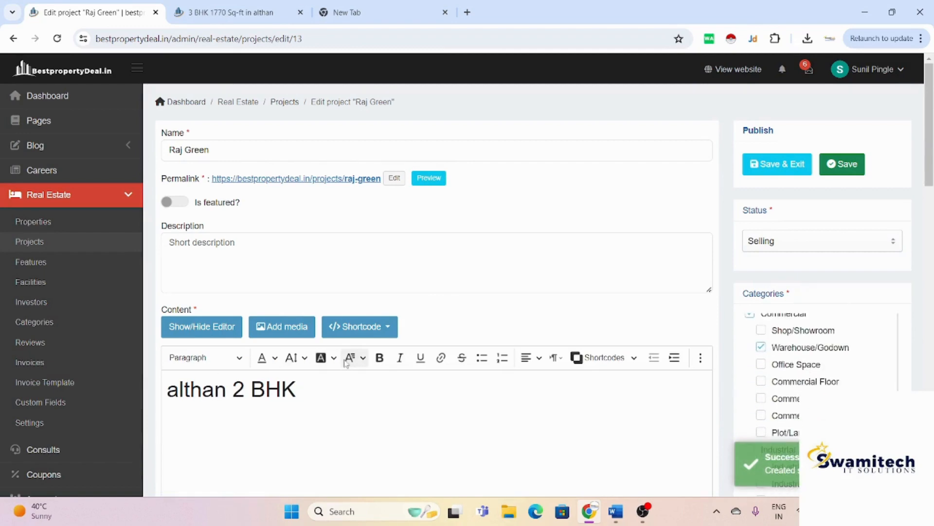
scroll(350, 358, "down", 3)
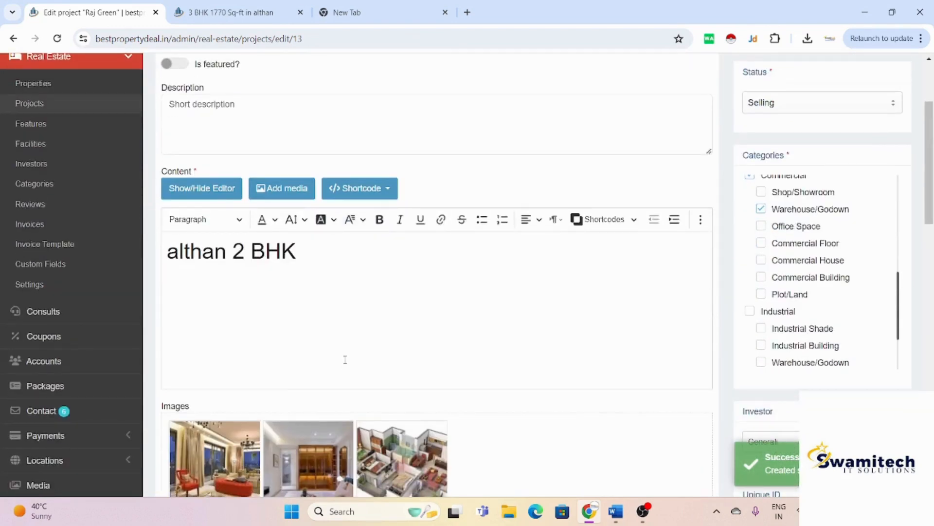
scroll(345, 360, "down", 20)
scroll(345, 362, "up", 8)
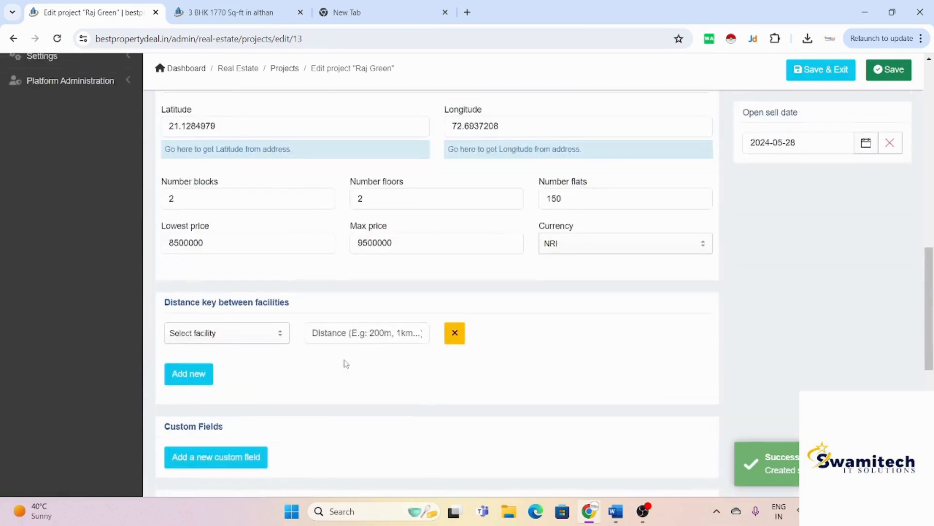
scroll(345, 361, "up", 8)
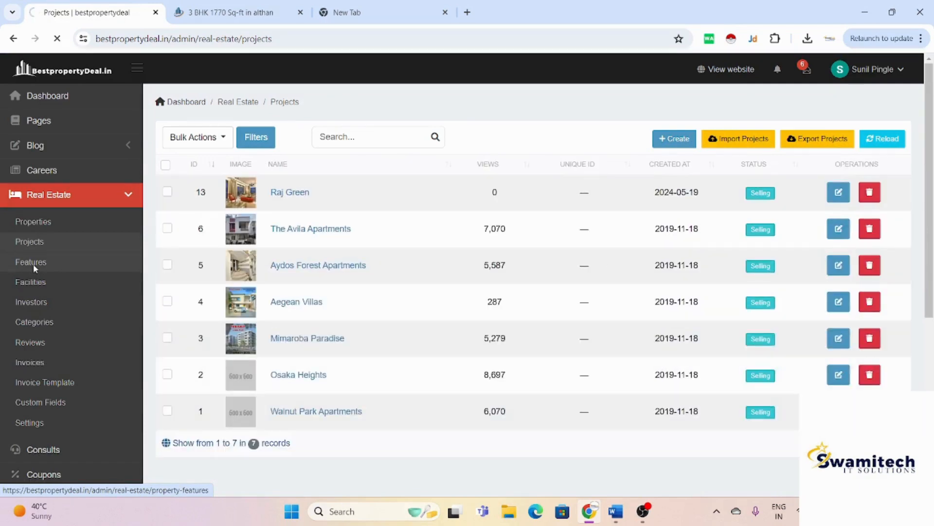
left_click(33, 264)
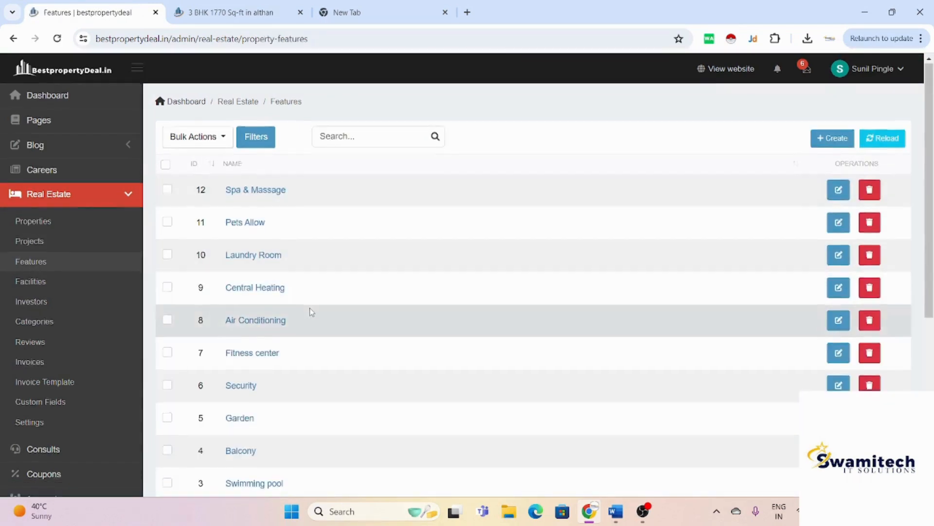
Step: Scroll through the Features table and the Facilities list, then go to Investors
scroll(310, 313, "down", 2)
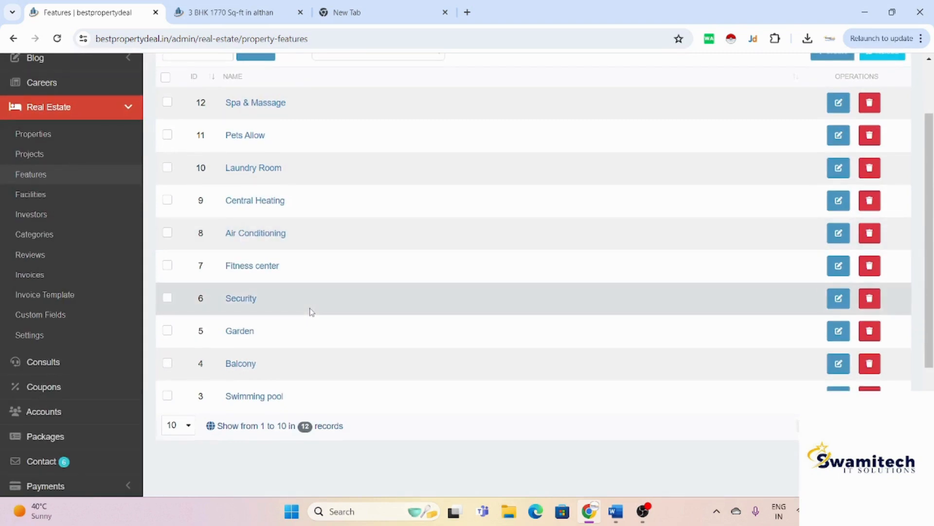
scroll(312, 312, "up", 2)
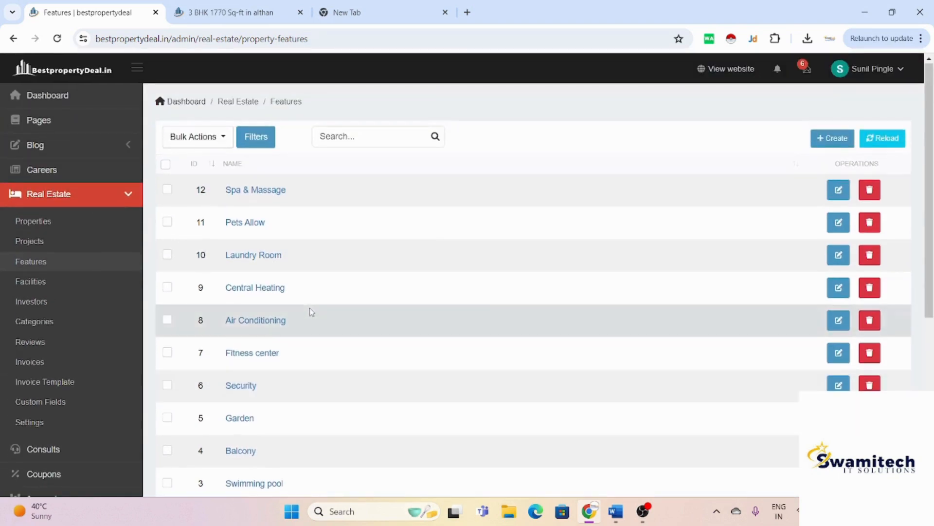
scroll(311, 312, "down", 2)
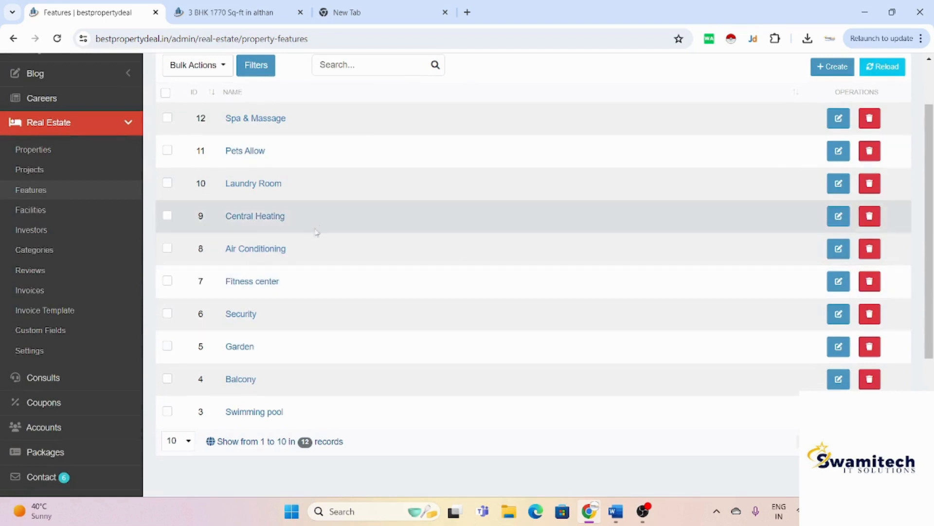
left_click(50, 218)
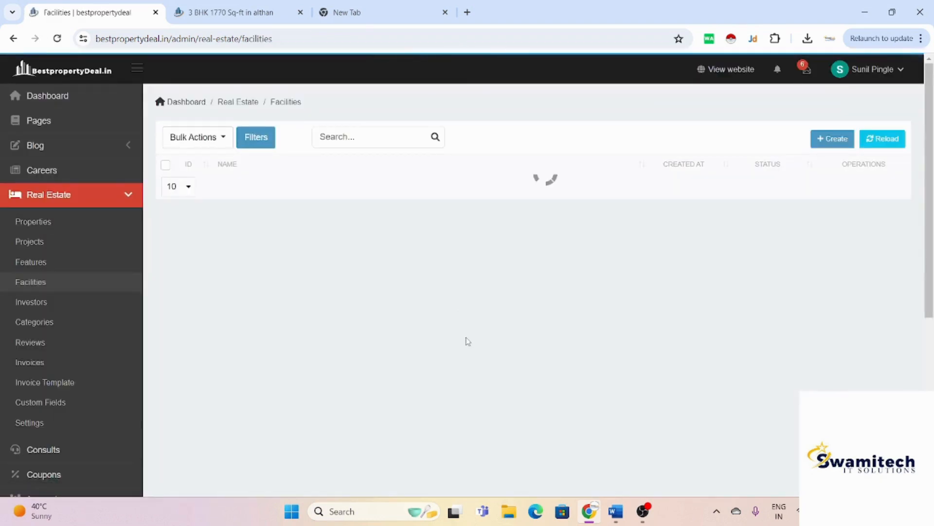
scroll(468, 341, "down", 2)
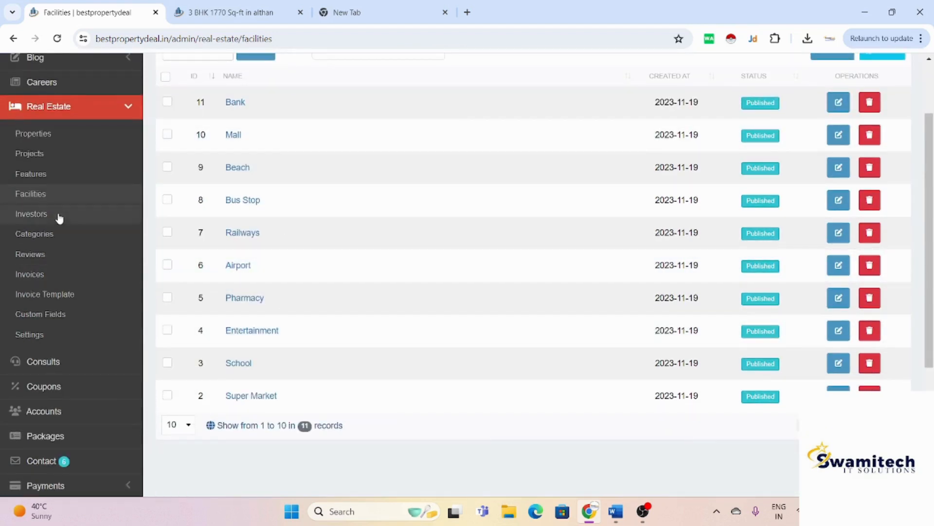
left_click(58, 215)
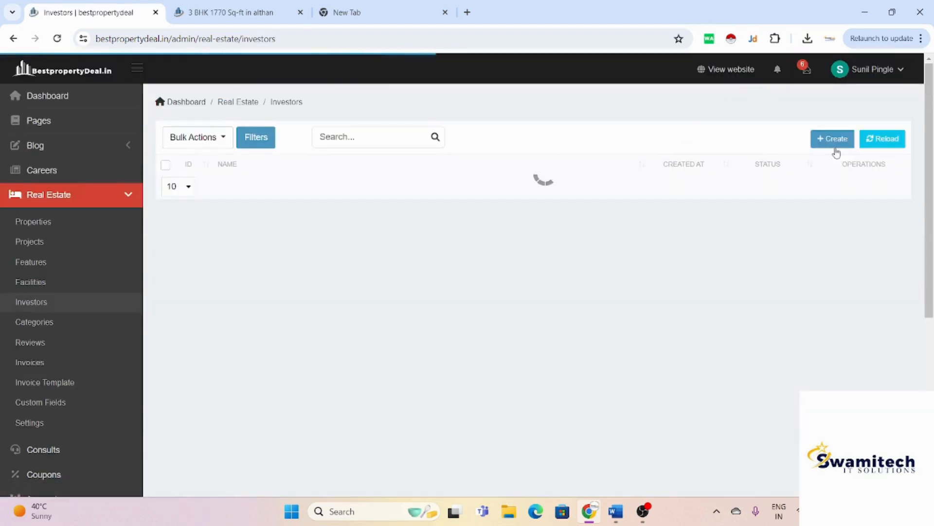
Step: Create a new investor, entering the investor's name in the Name field, and save it
left_click(837, 142)
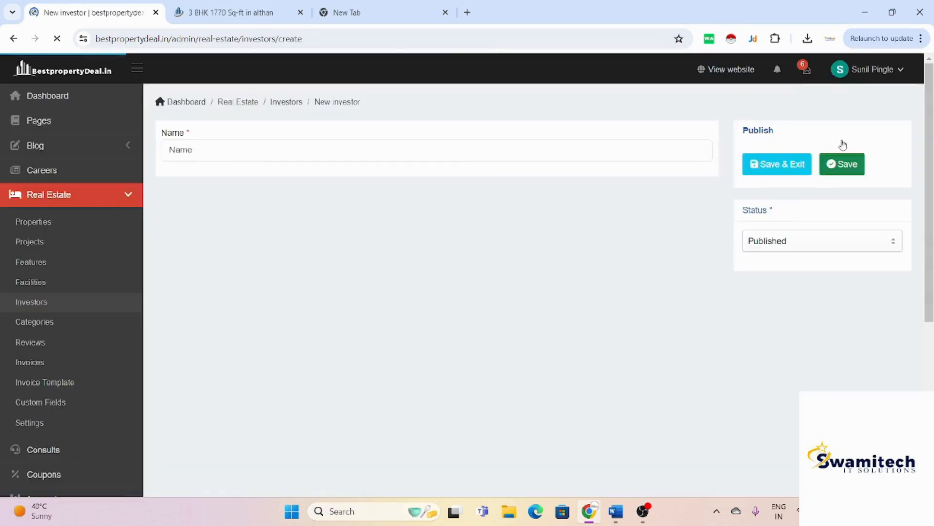
left_click(489, 151)
type("suni")
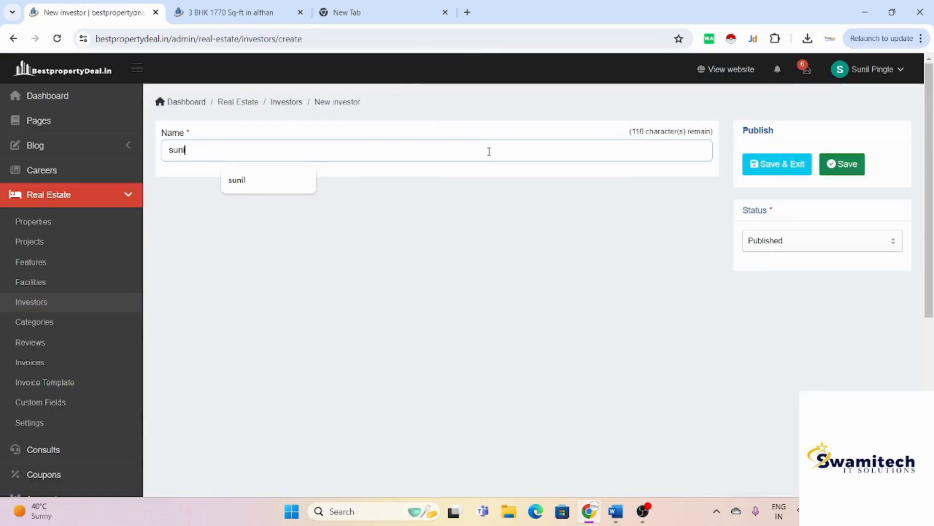
type("l")
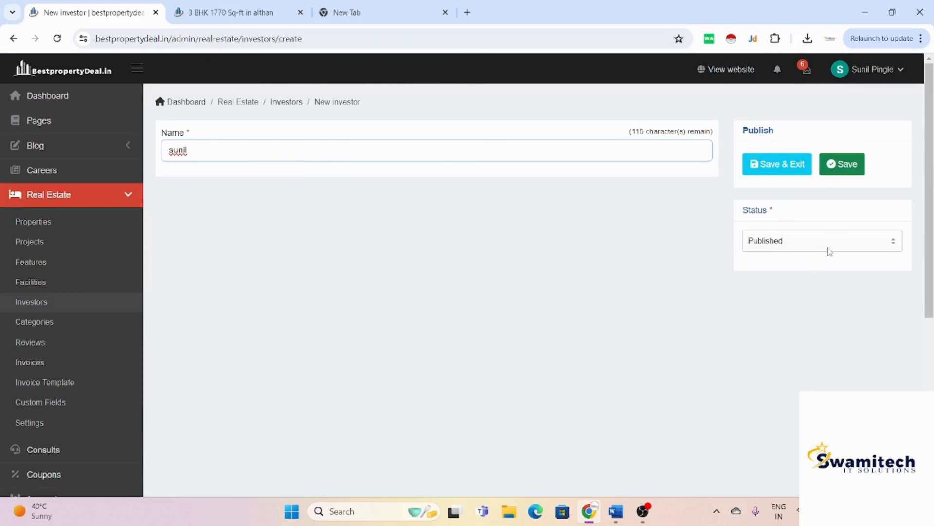
left_click(845, 171)
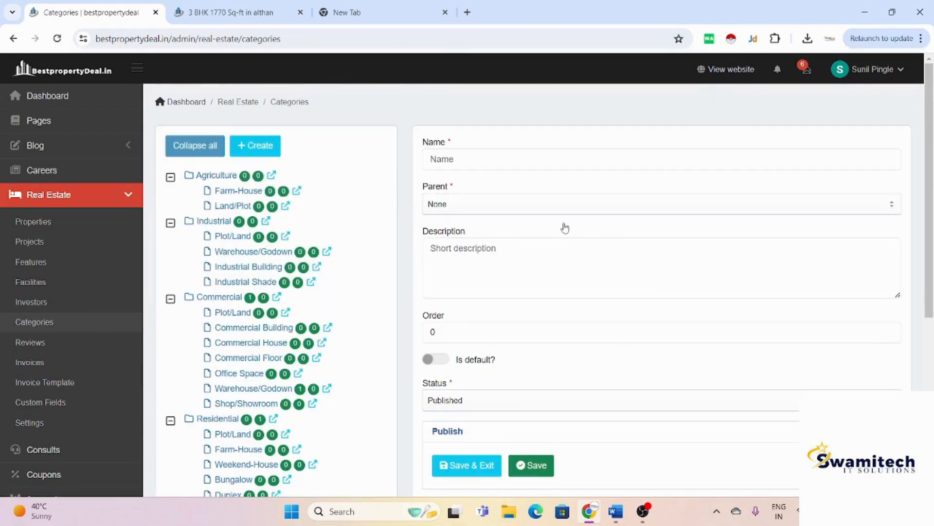
Step: Scroll through the property Categories tree to review it
scroll(2, 335, "down", 3)
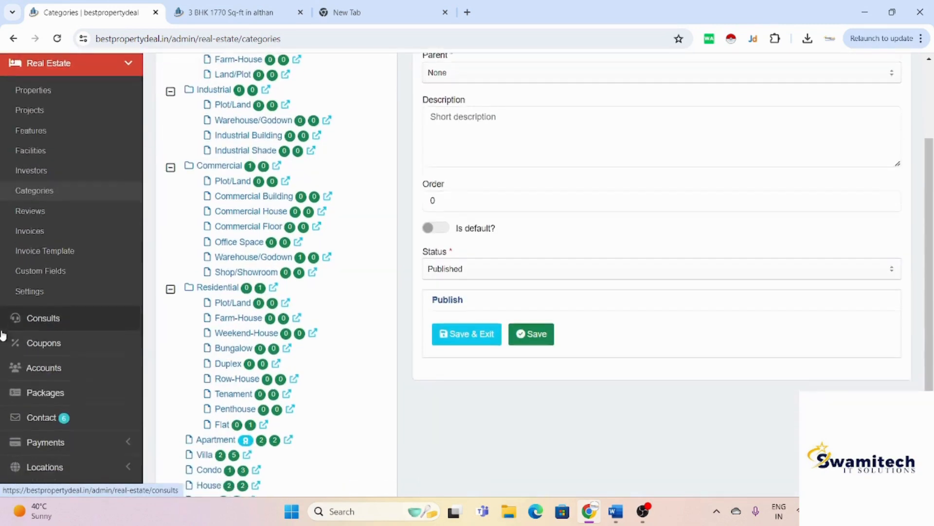
scroll(3, 334, "up", 3)
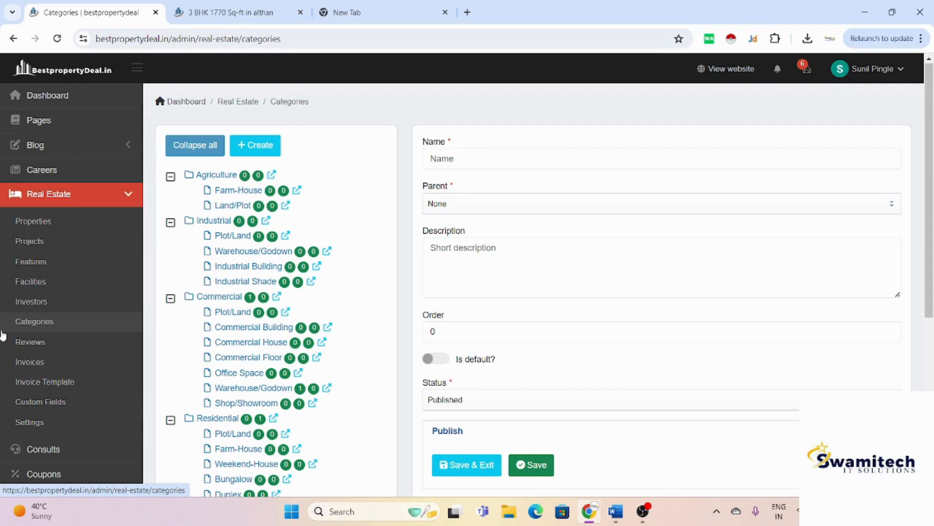
scroll(2, 335, "down", 5)
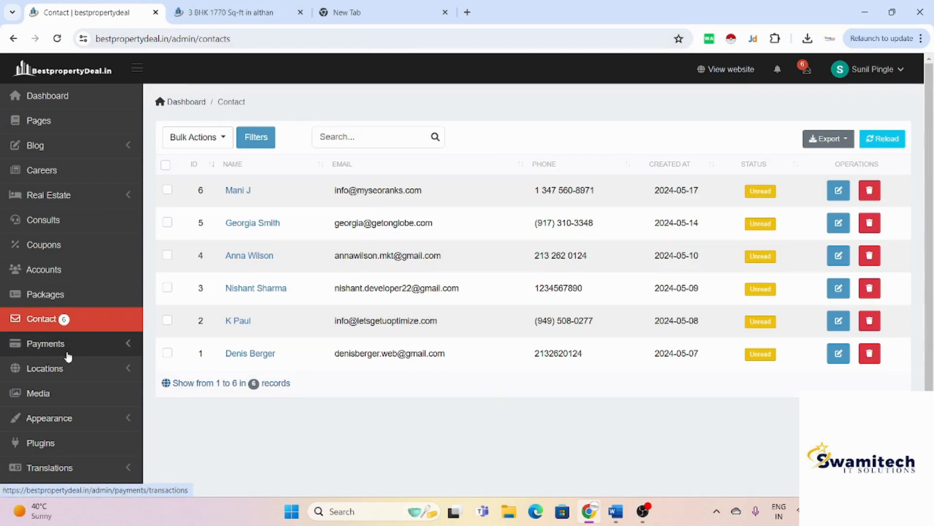
Step: Load the bestpropertydeal.in homepage in the empty browser tab
left_click(359, 13)
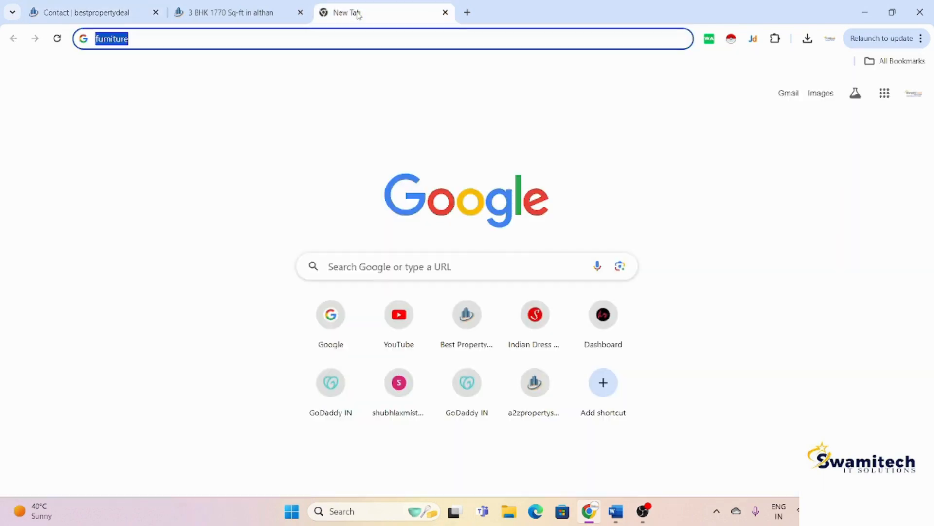
type("be")
key("Return")
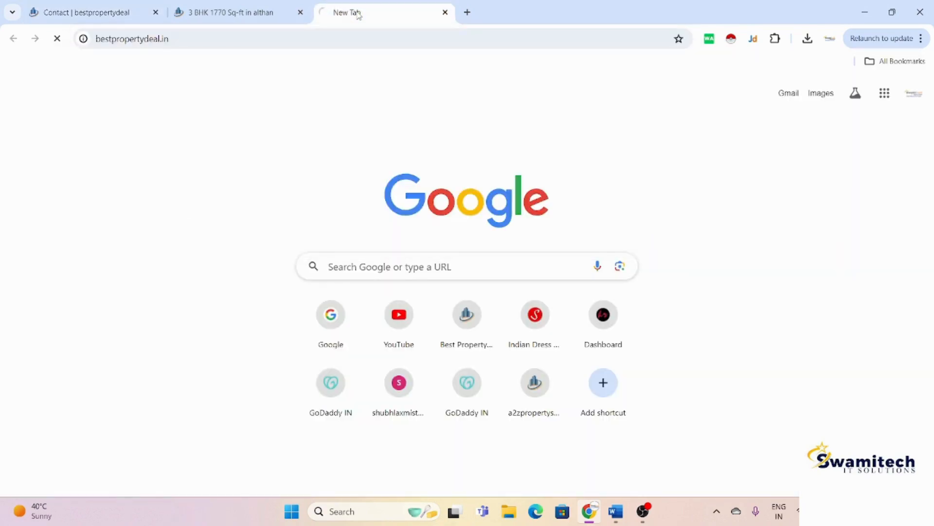
scroll(393, 191, "down", 8)
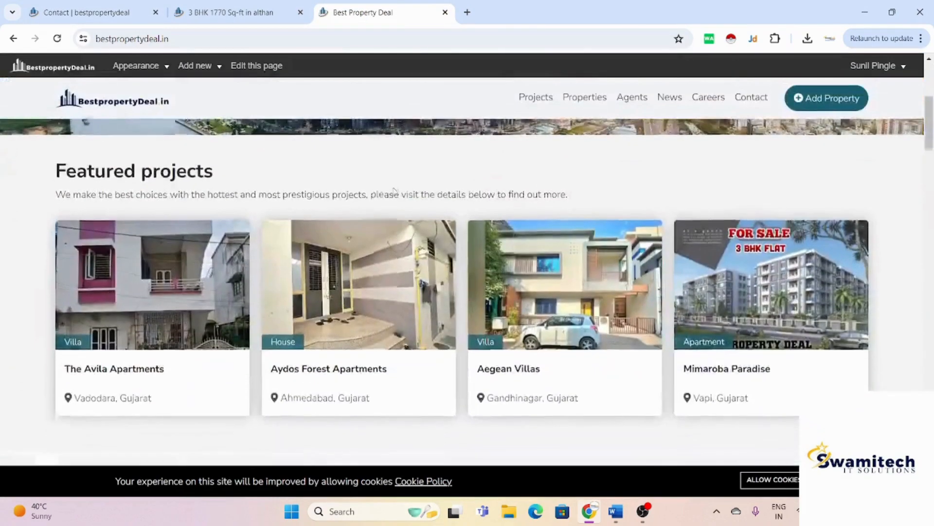
scroll(394, 191, "down", 3)
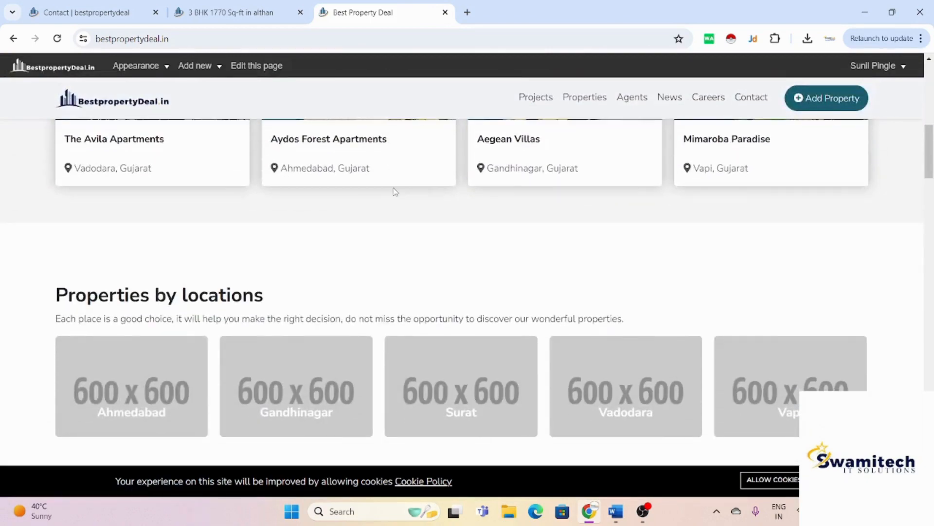
scroll(395, 191, "up", 6)
scroll(359, 225, "up", 5)
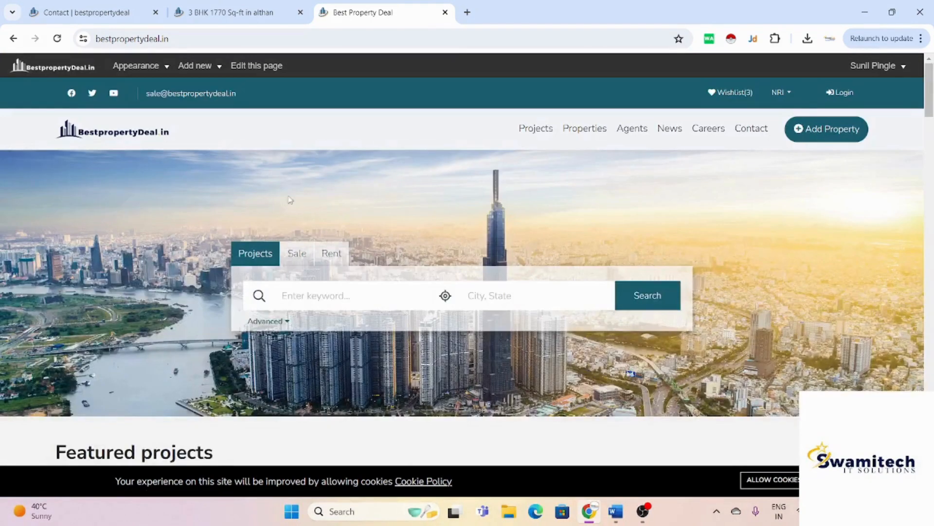
Step: Switch the homepage property search to Rent and reveal the advanced filters
left_click(295, 262)
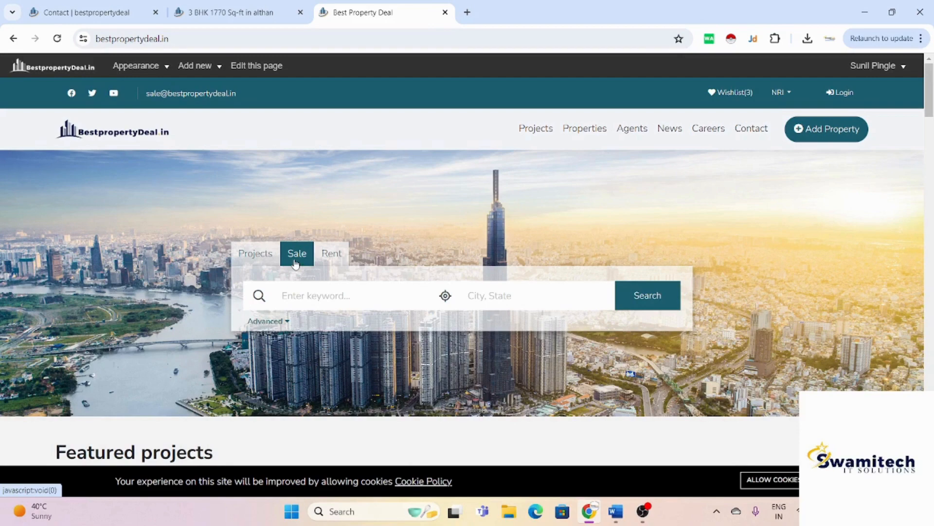
left_click(328, 263)
scroll(311, 253, "down", 2)
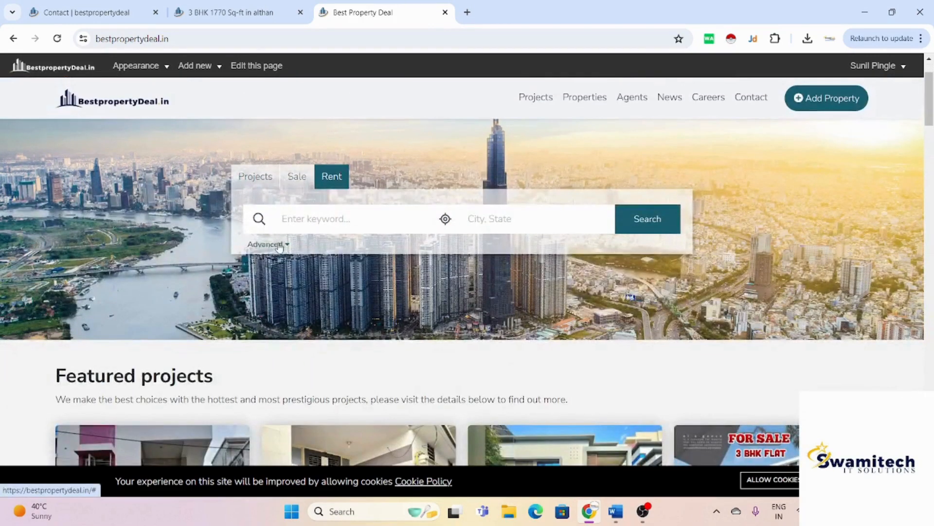
left_click(270, 243)
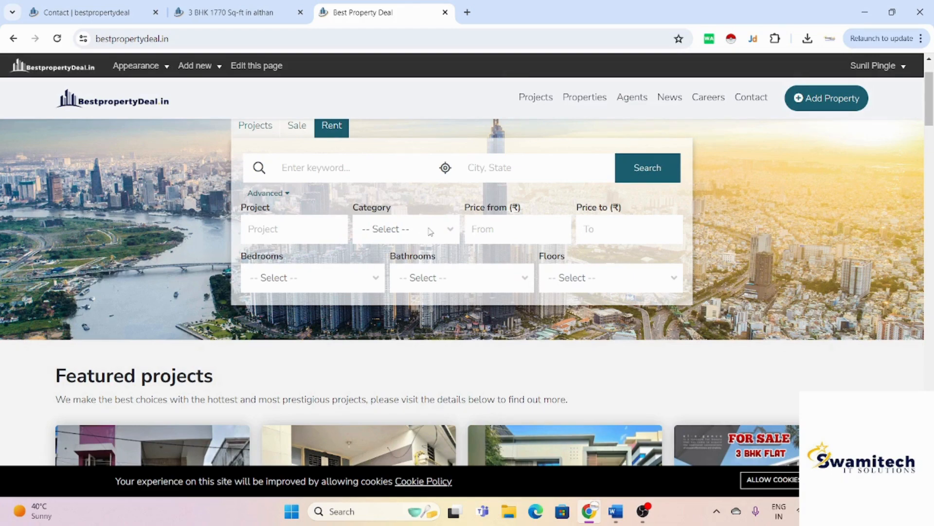
Step: Scroll down through the homepage sections and back up toward the search form
scroll(431, 232, "down", 4)
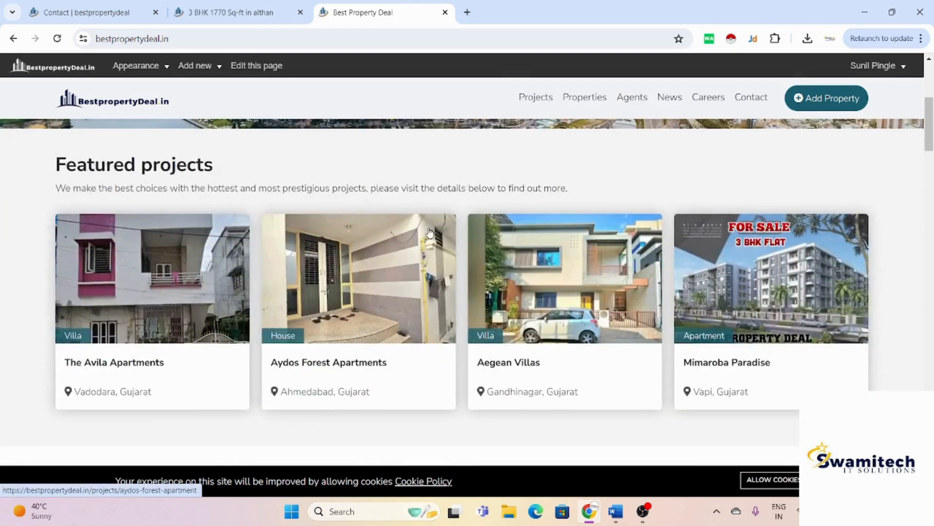
scroll(186, 190, "down", 4)
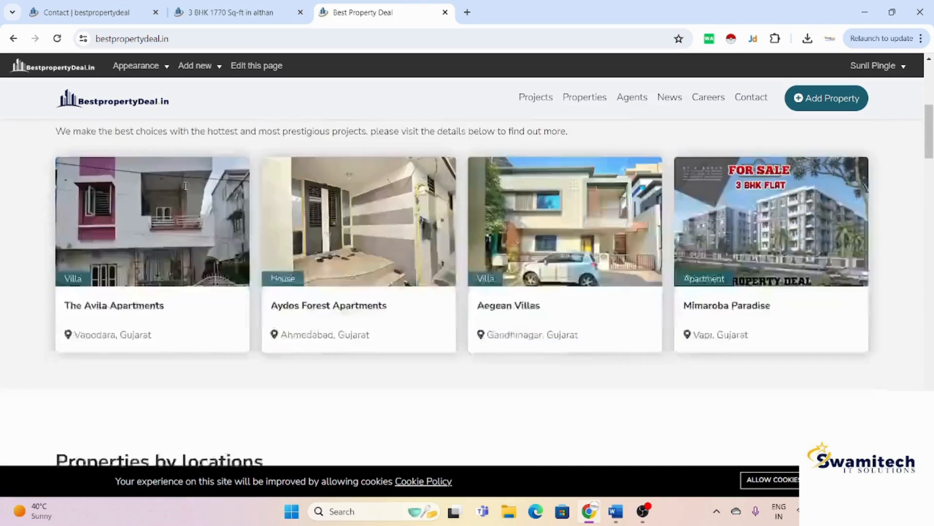
scroll(186, 190, "down", 1)
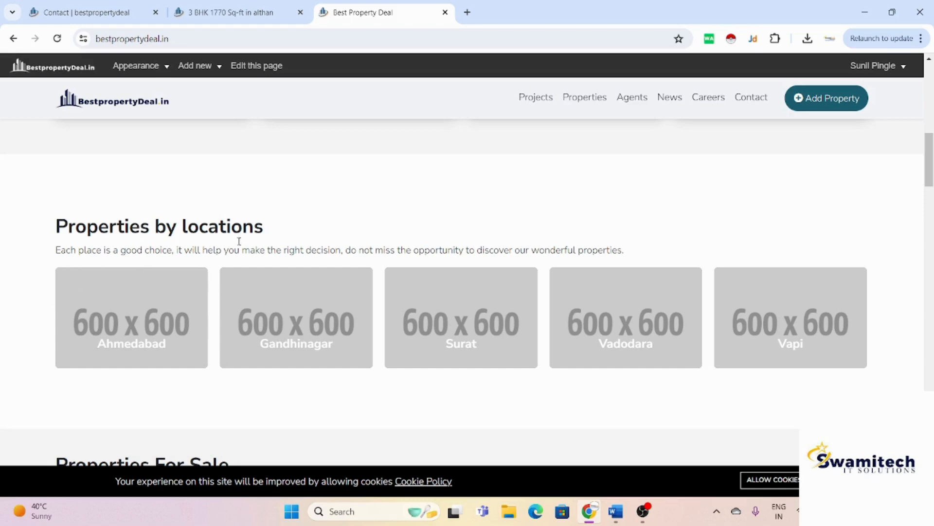
scroll(273, 244, "down", 1)
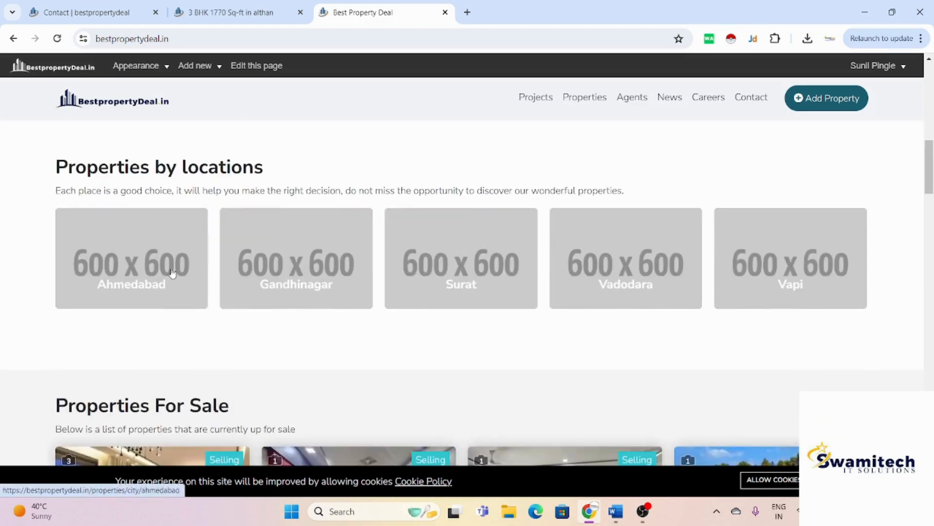
scroll(452, 332, "down", 3)
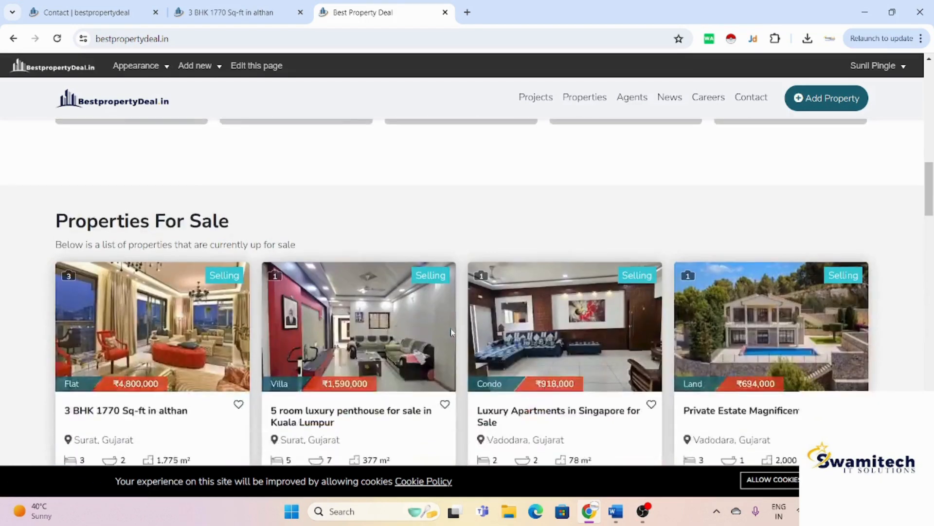
scroll(452, 332, "down", 2)
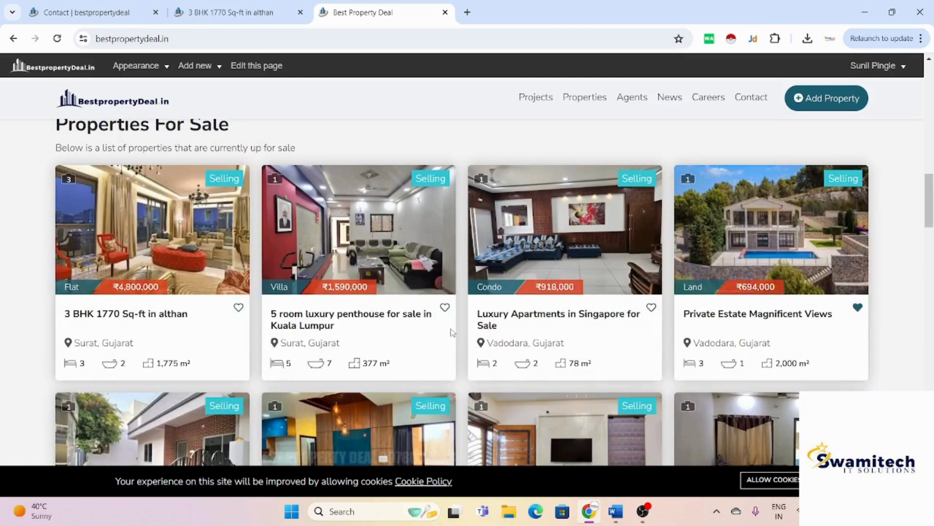
scroll(452, 333, "down", 8)
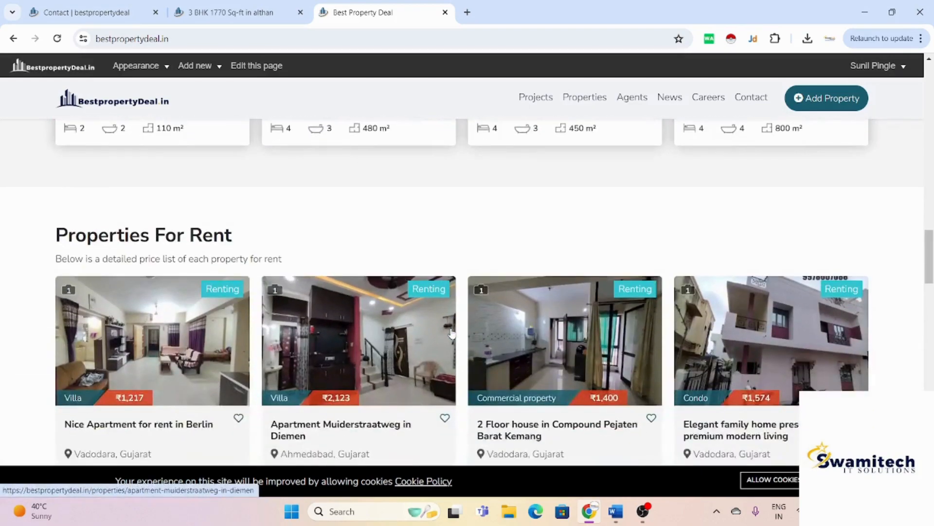
scroll(452, 332, "down", 10)
scroll(452, 332, "down", 3)
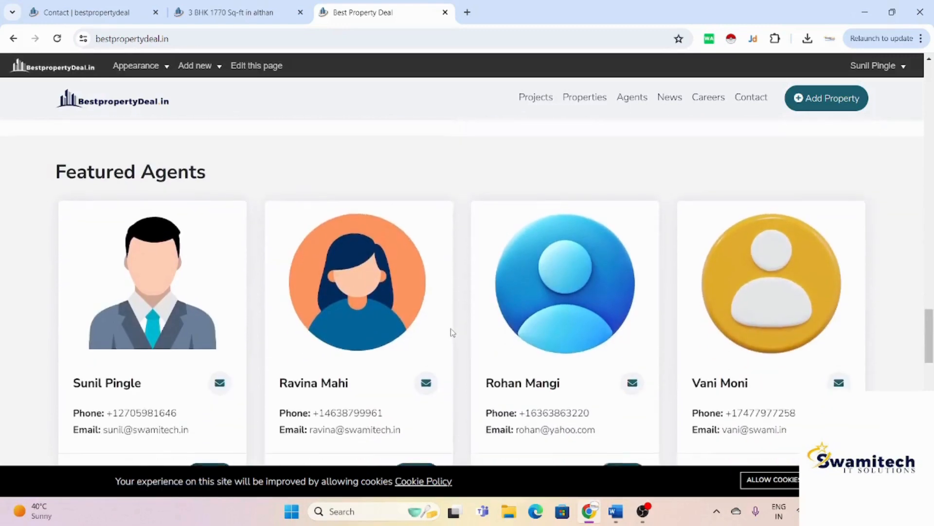
scroll(452, 333, "down", 2)
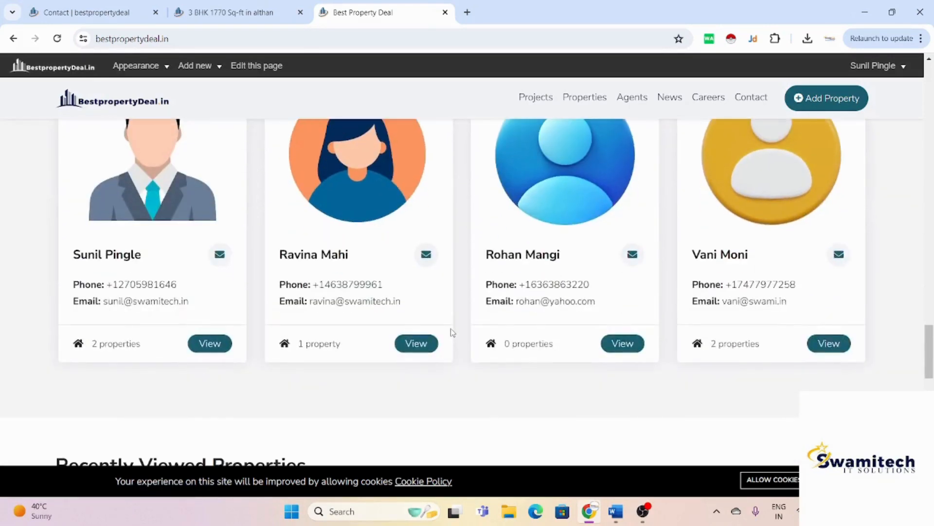
scroll(452, 332, "down", 6)
scroll(452, 333, "up", 1)
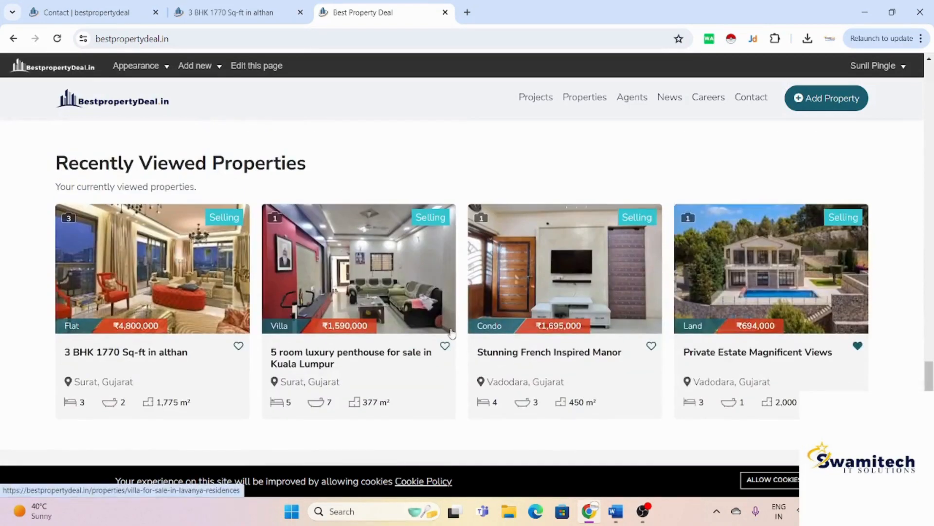
scroll(452, 332, "down", 3)
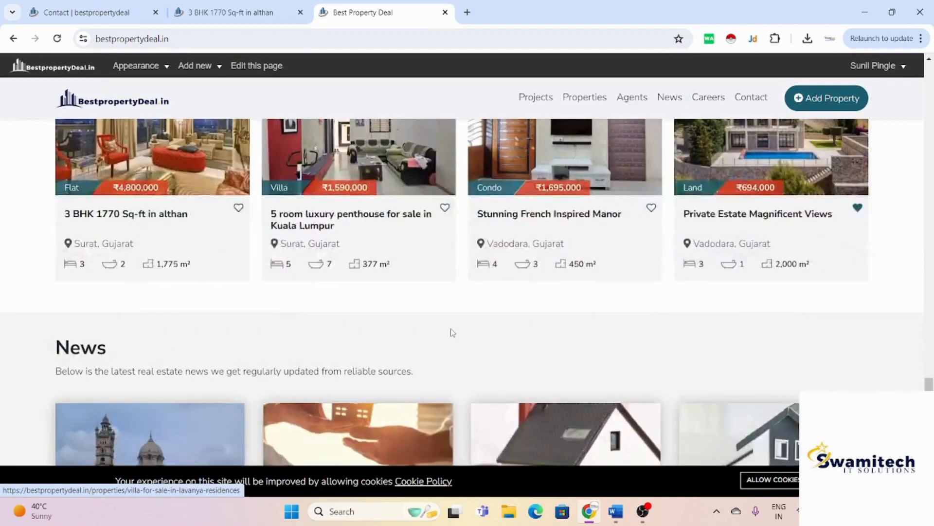
scroll(452, 332, "down", 3)
scroll(452, 332, "up", 12)
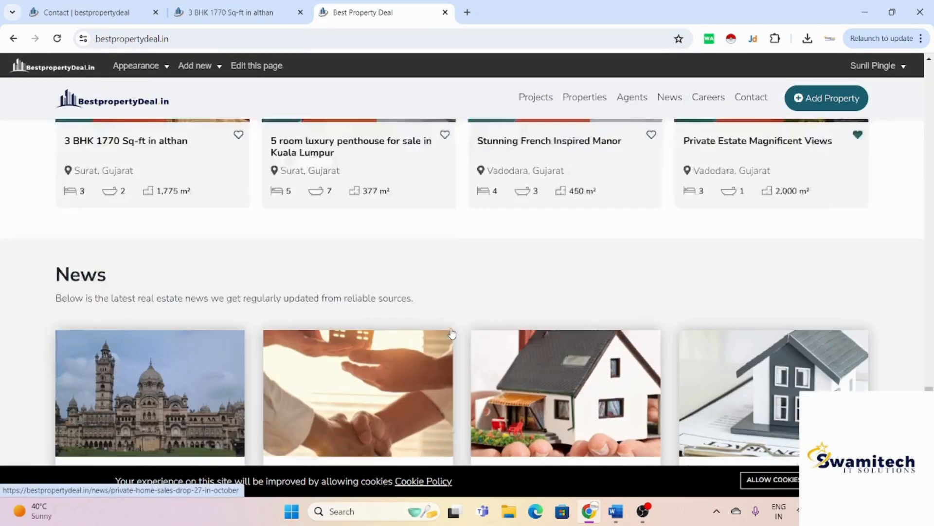
scroll(451, 332, "up", 12)
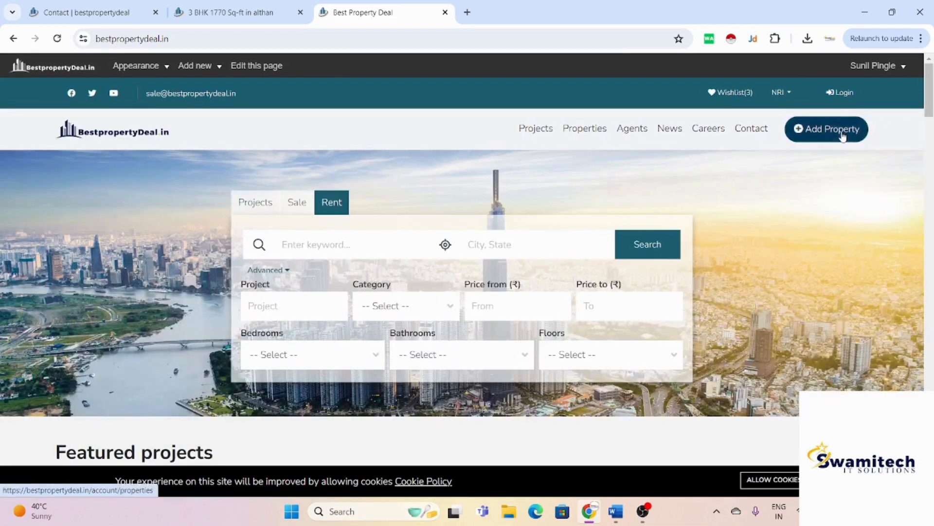
Step: Open bestpropertydeal.in in a private window and follow Add Property to the Login page
left_click(843, 137)
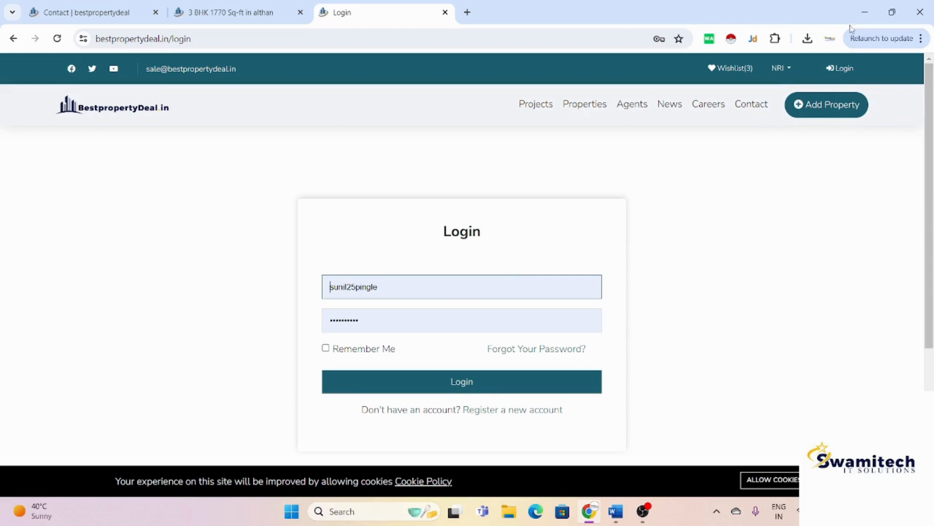
key("ctrl+shift+n")
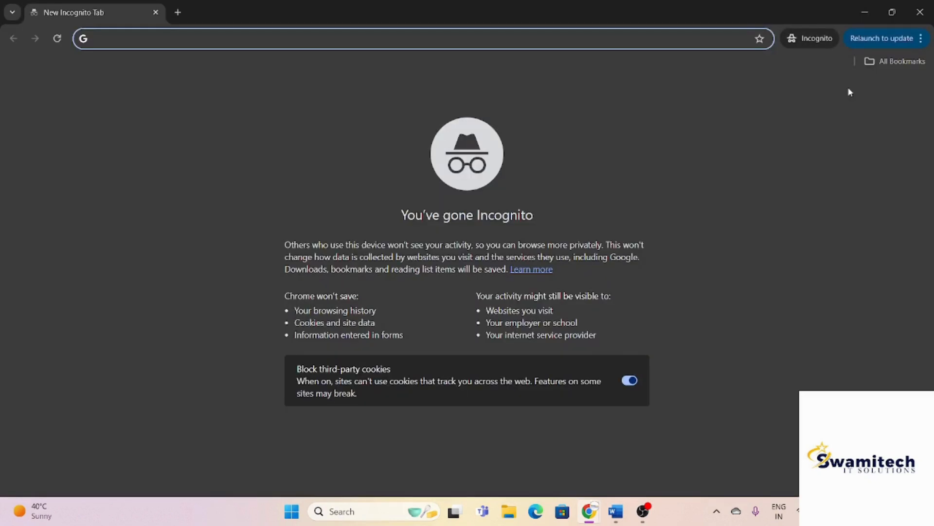
type("be")
key("Return")
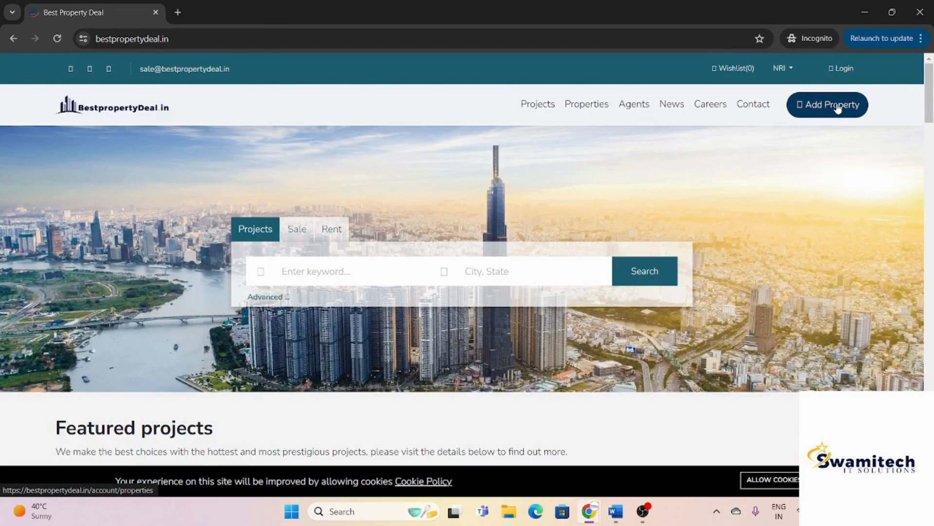
left_click(835, 105)
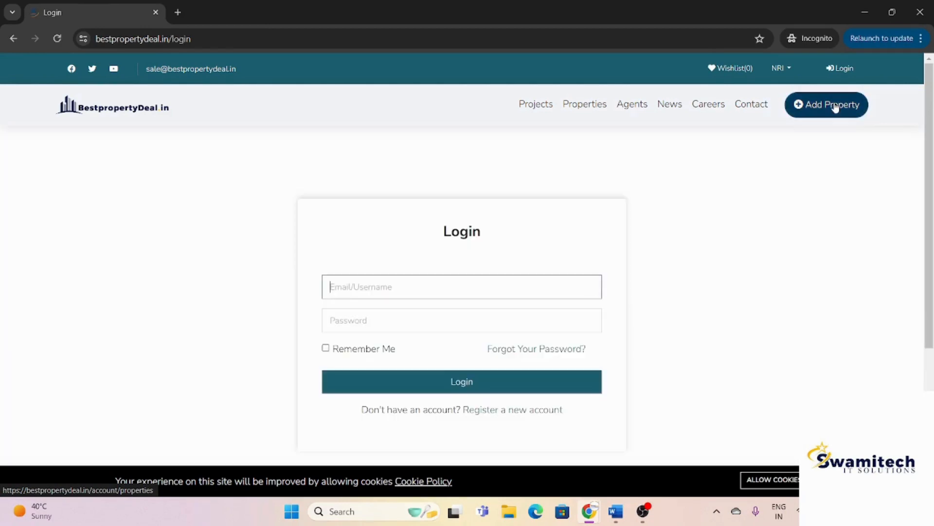
Step: On the registration form, enter the first name, last name, username, email and phone number
left_click(506, 410)
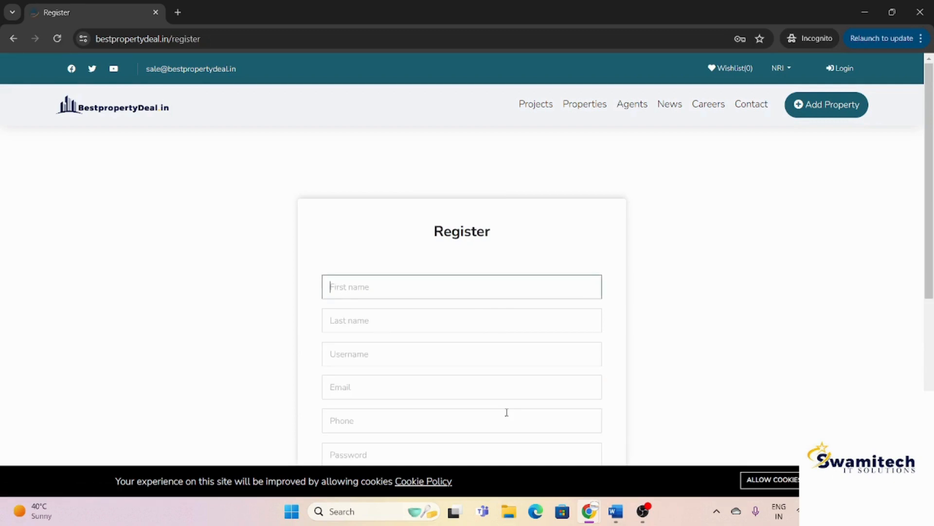
scroll(472, 290, "down", 2)
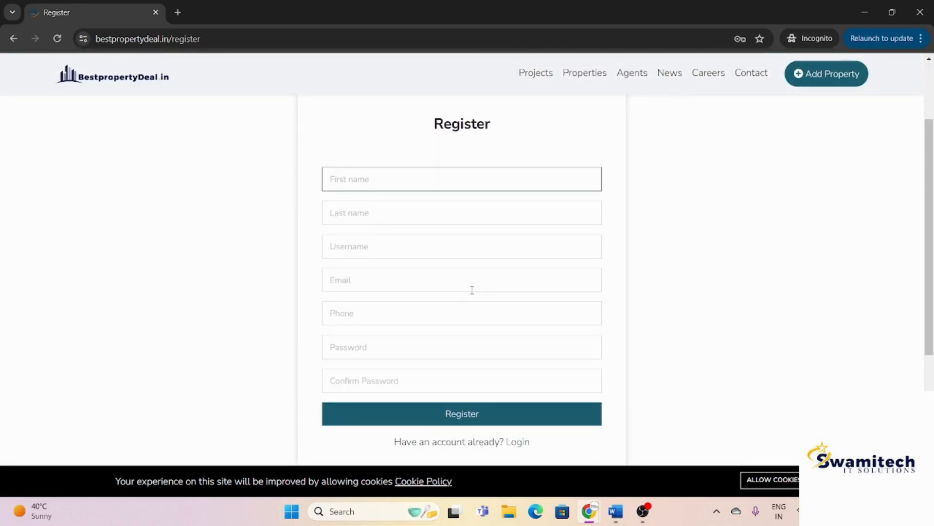
key("Tab")
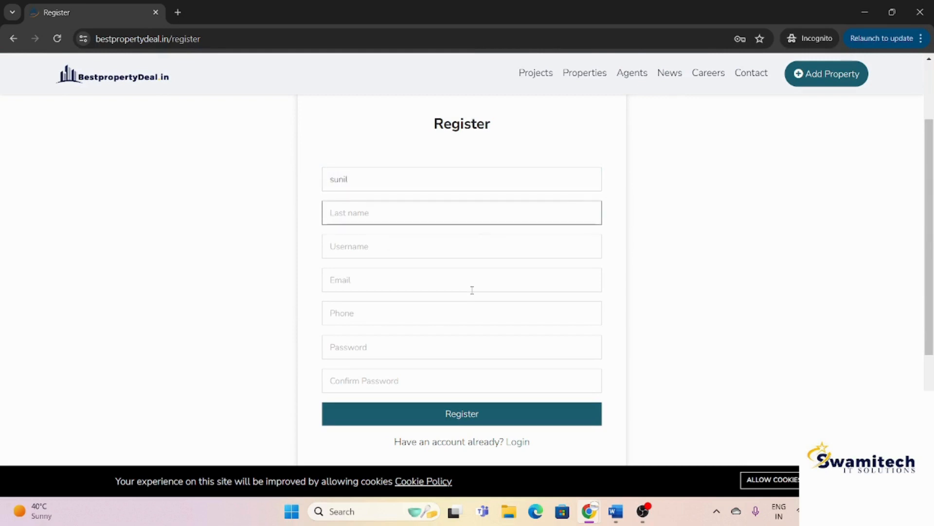
key("Tab")
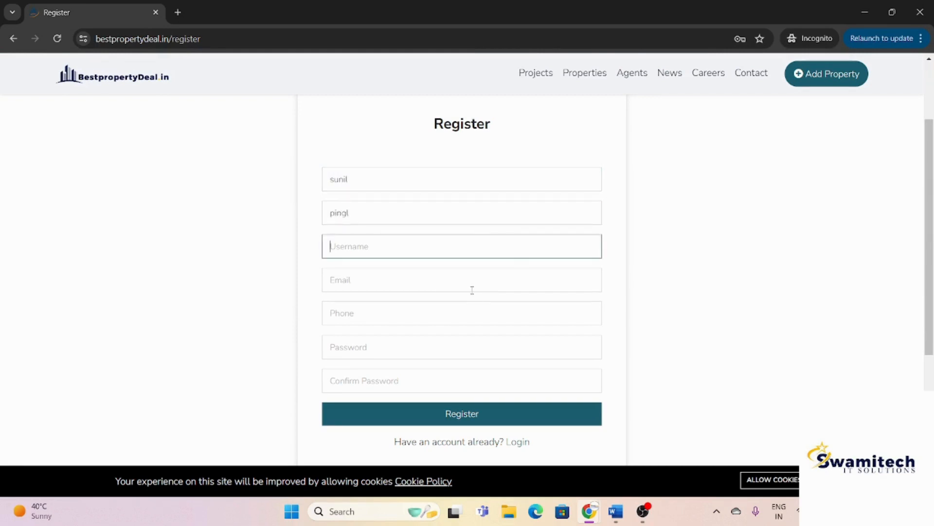
type("sam")
key("Tab")
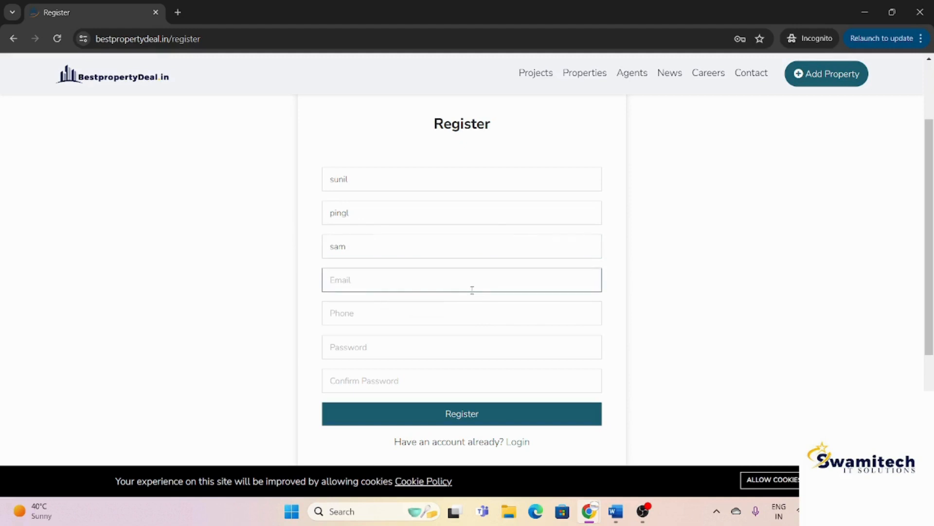
key("Tab")
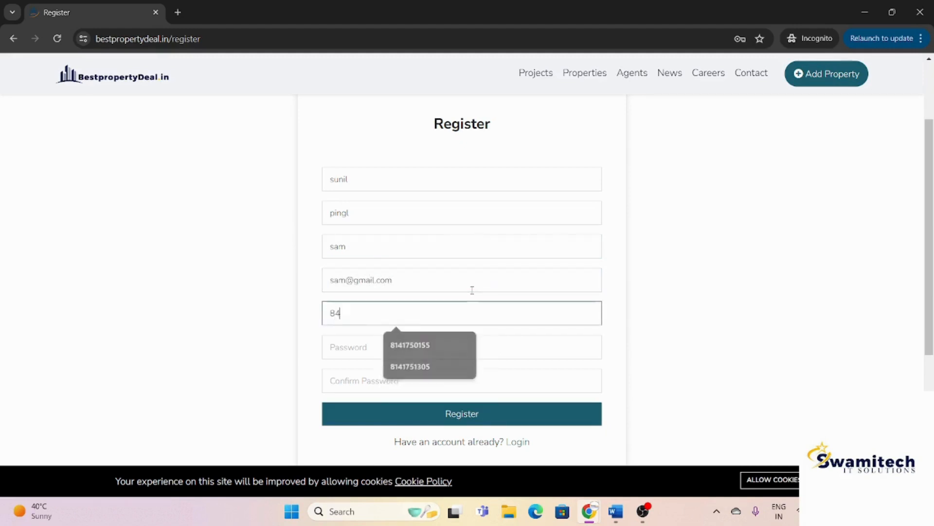
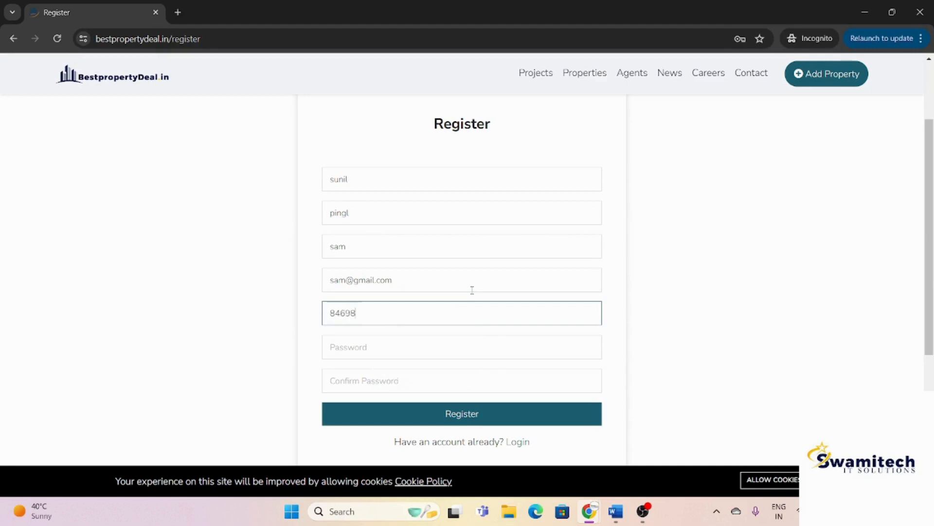
Step: Enter and confirm the account password, then submit the registration
key("Tab")
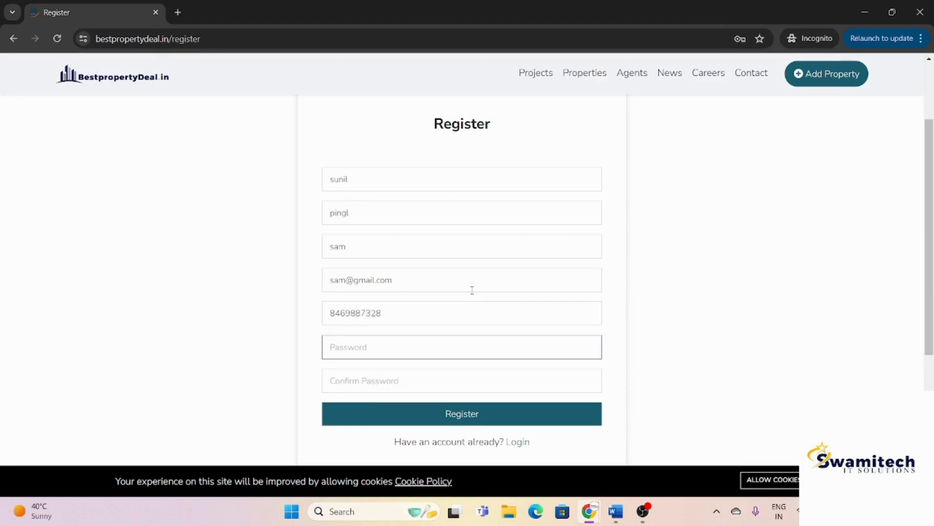
type("••••••")
key("Tab")
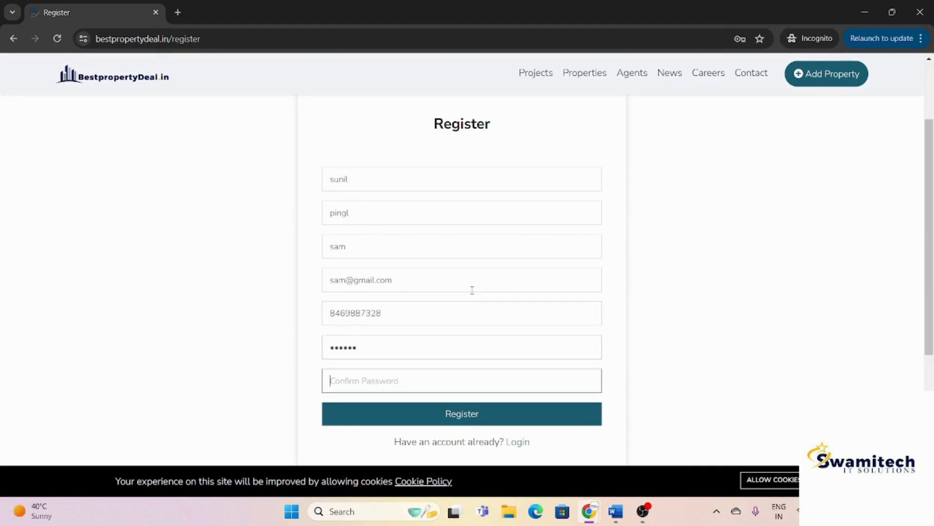
type("•••••")
left_click(437, 413)
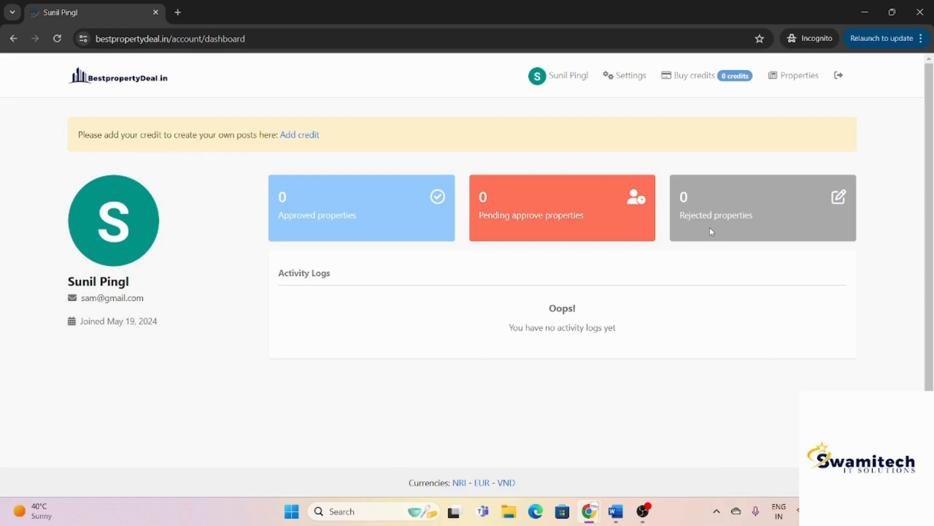
key("alt+Tab")
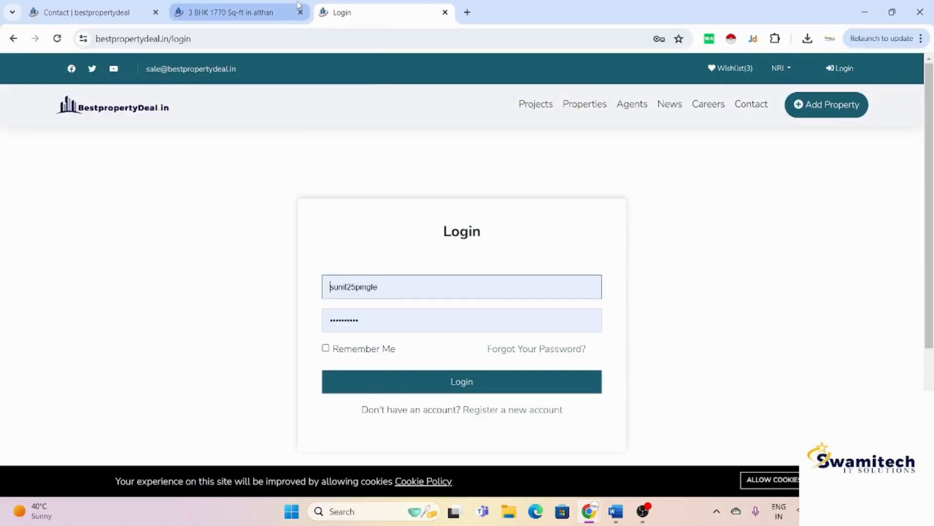
left_click(87, 11)
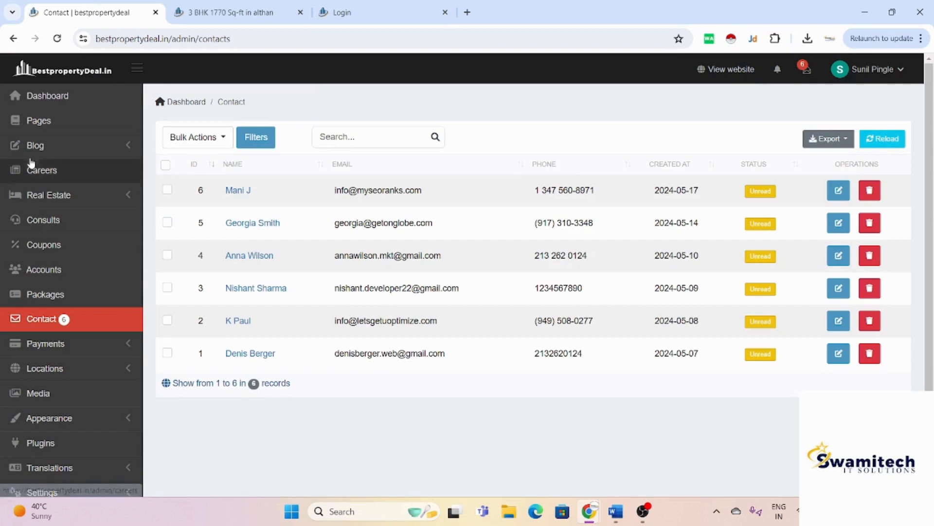
left_click(45, 272)
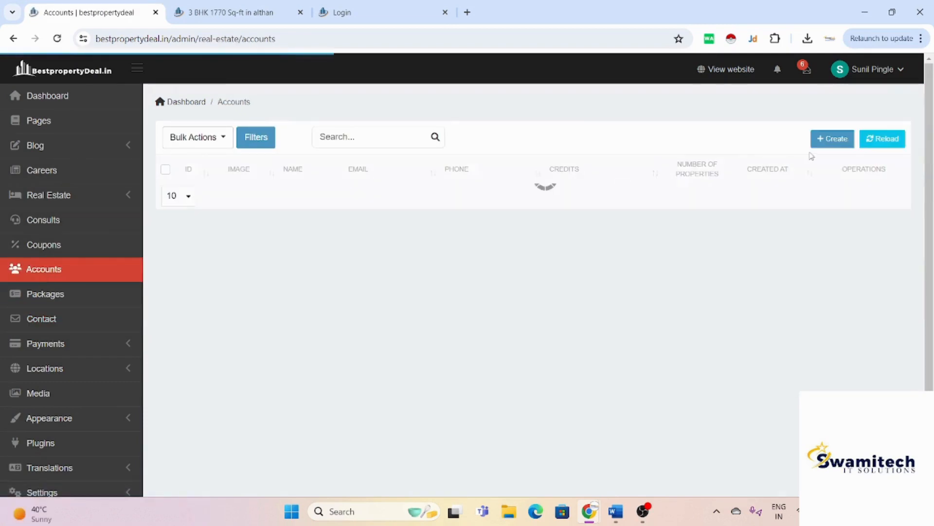
left_click(831, 141)
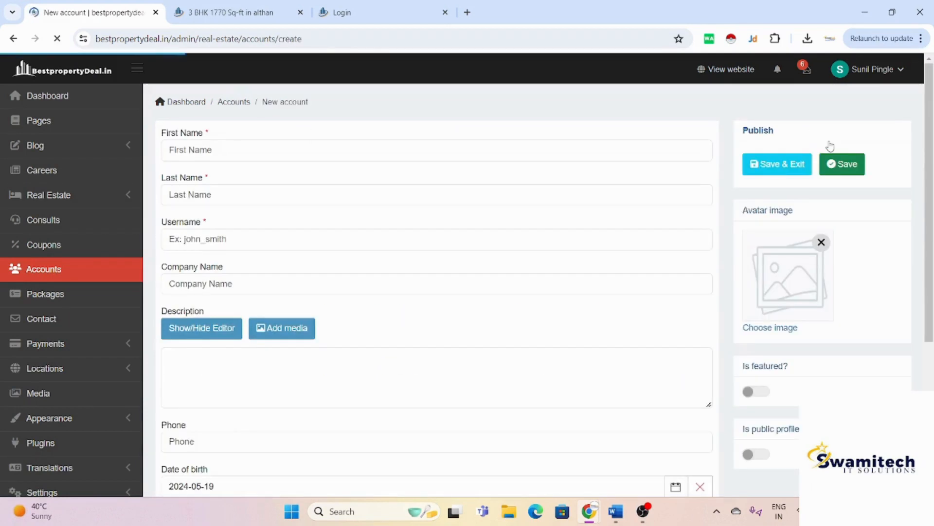
scroll(387, 306, "down", 4)
scroll(387, 303, "down", 4)
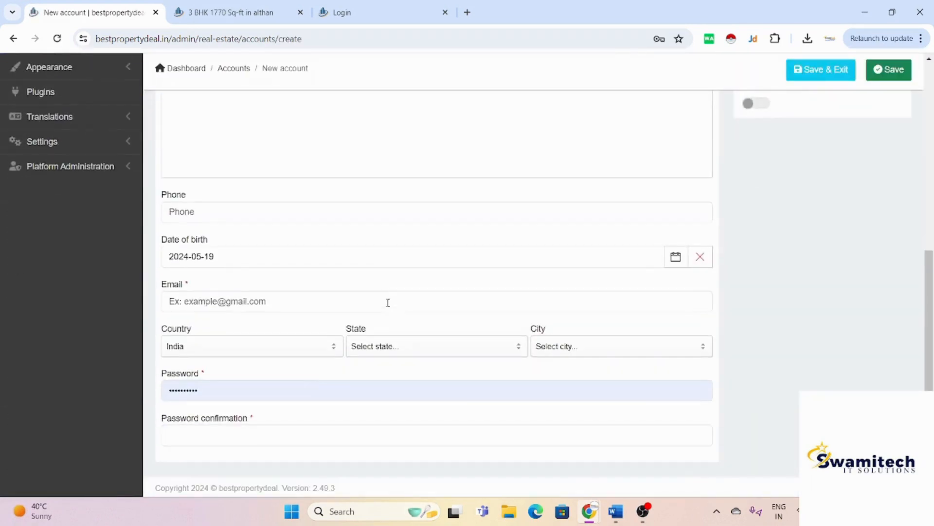
scroll(387, 302, "up", 8)
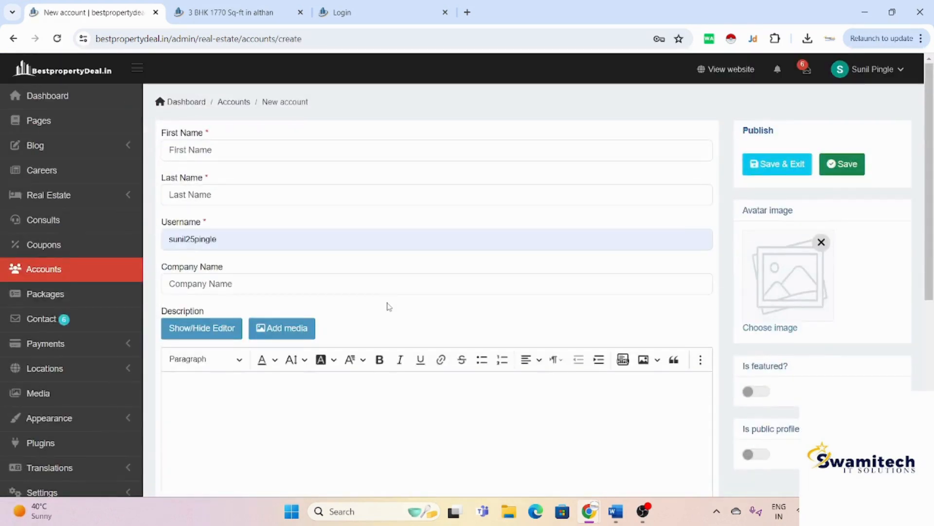
scroll(388, 304, "down", 3)
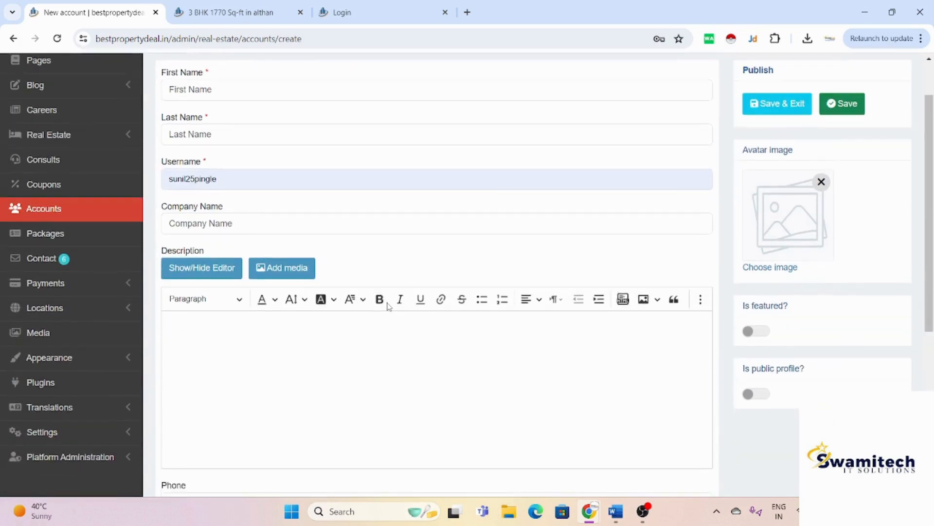
scroll(388, 304, "up", 3)
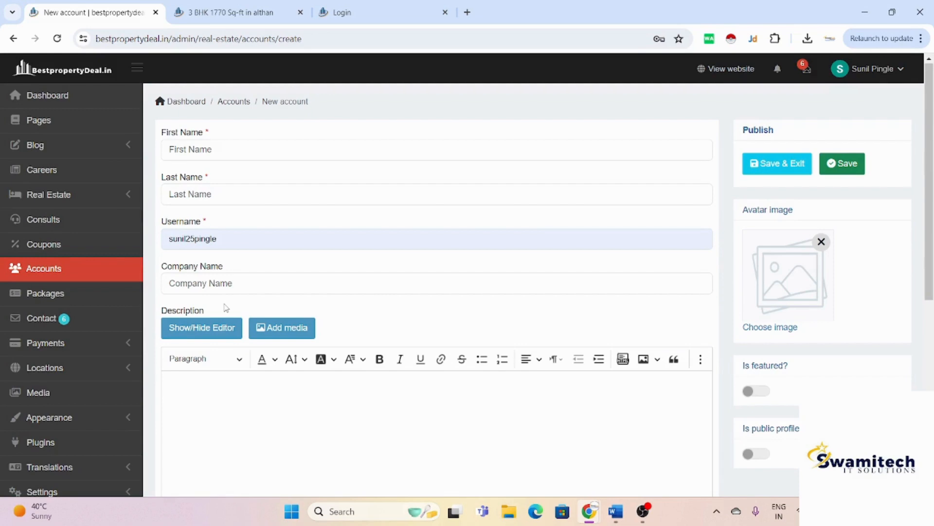
scroll(310, 264, "down", 3)
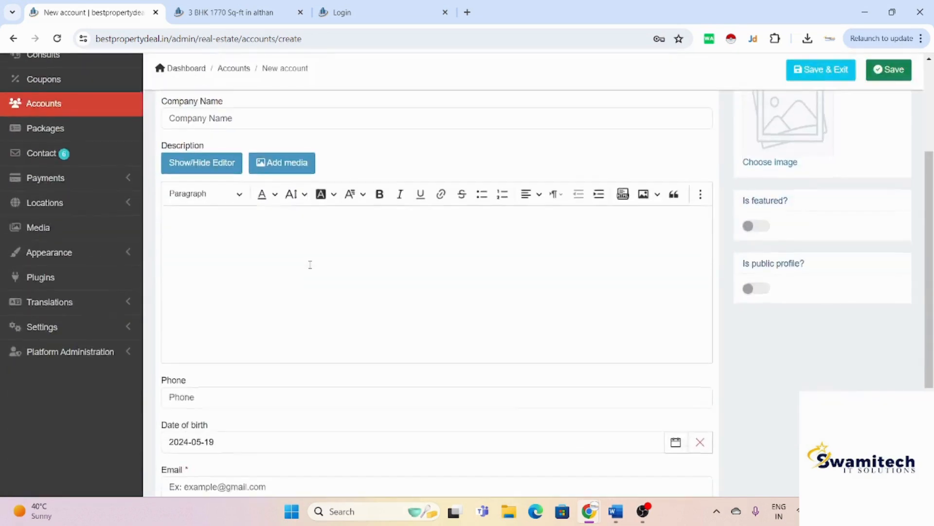
scroll(310, 264, "up", 3)
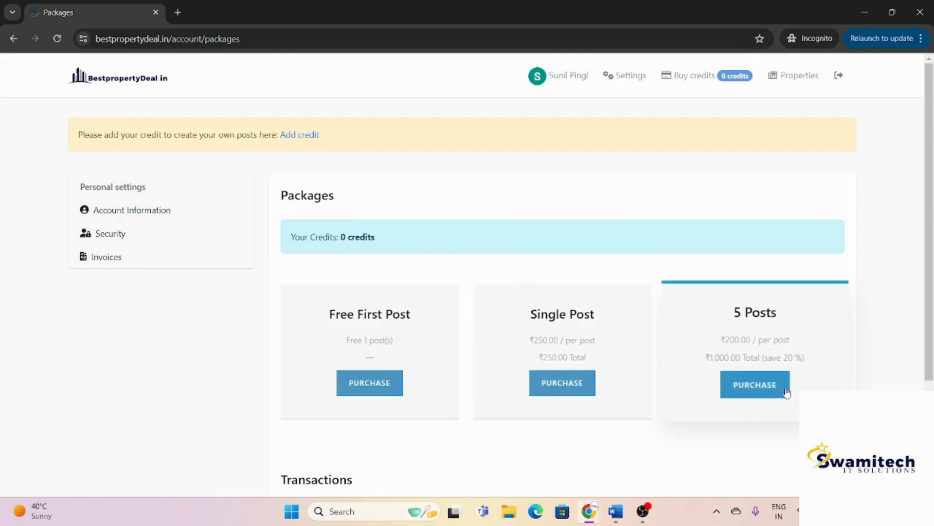
Step: Purchase the Free First Post package on the Packages page to gain 1 credit
scroll(786, 392, "down", 2)
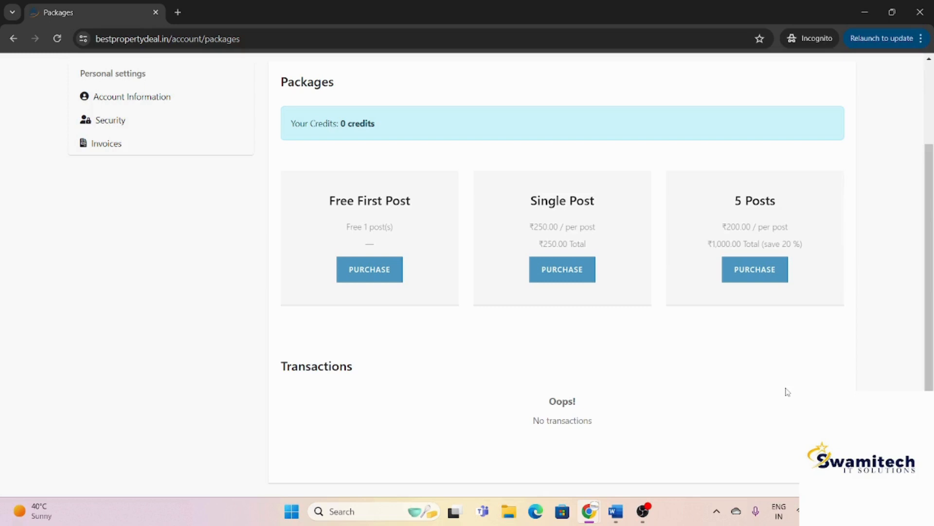
left_click(375, 270)
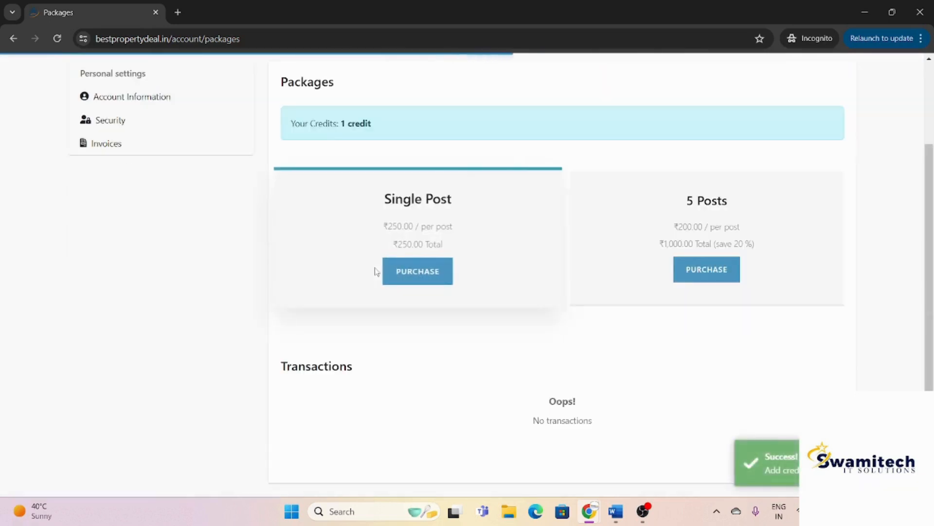
scroll(632, 275, "up", 2)
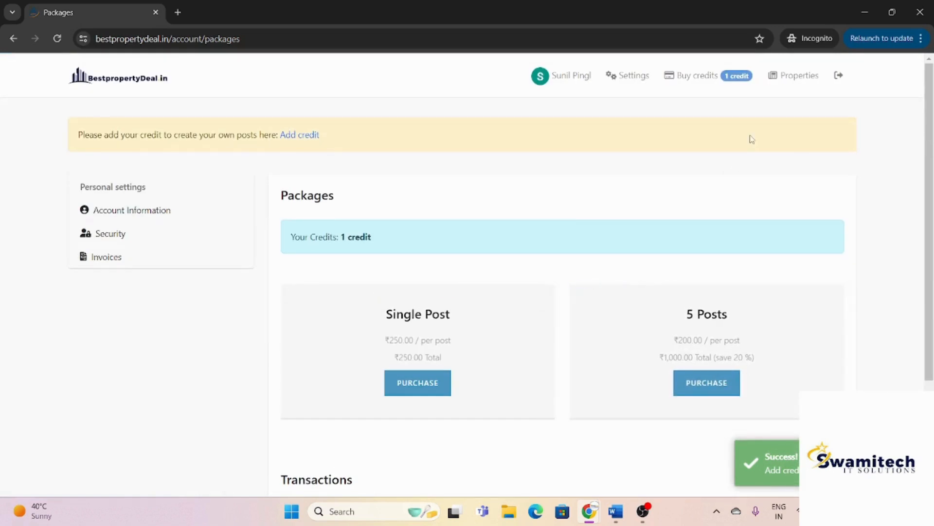
left_click(797, 82)
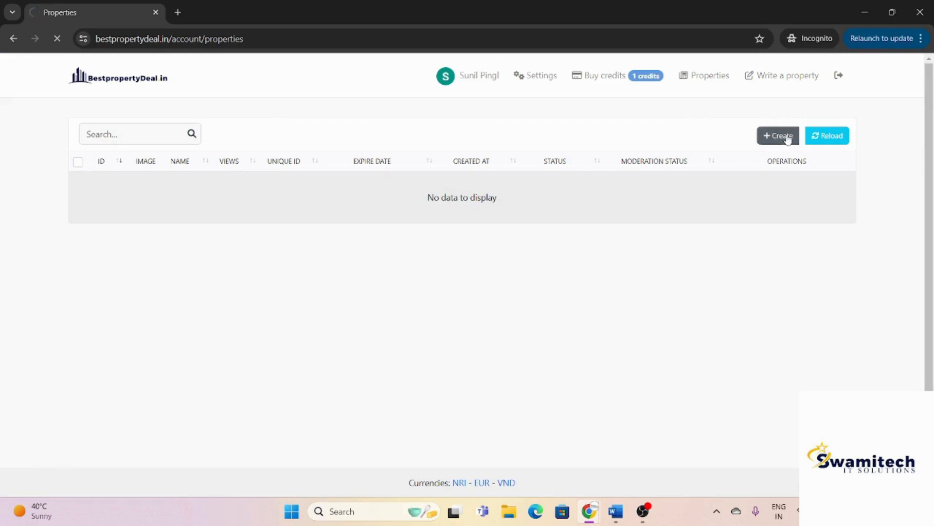
Step: Scroll through the blank Write a property form to review its fields
scroll(552, 271, "down", 1)
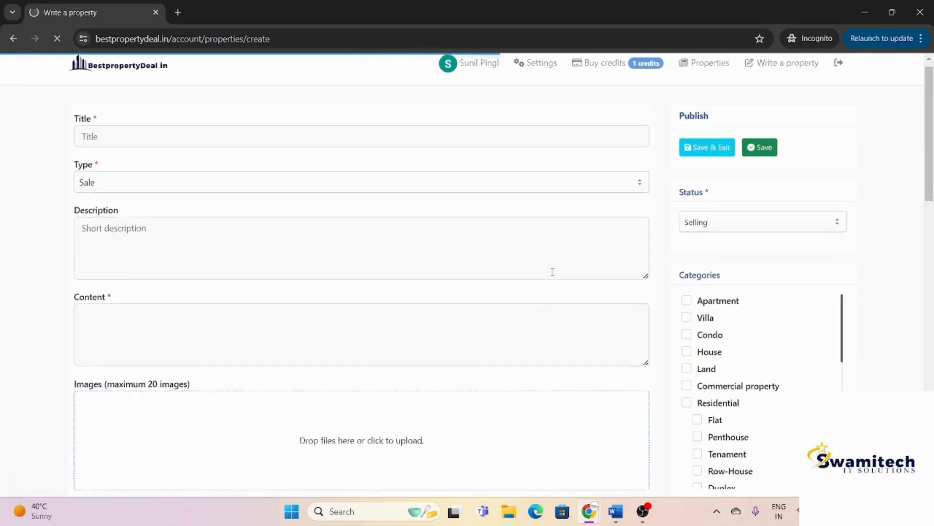
scroll(553, 271, "down", 2)
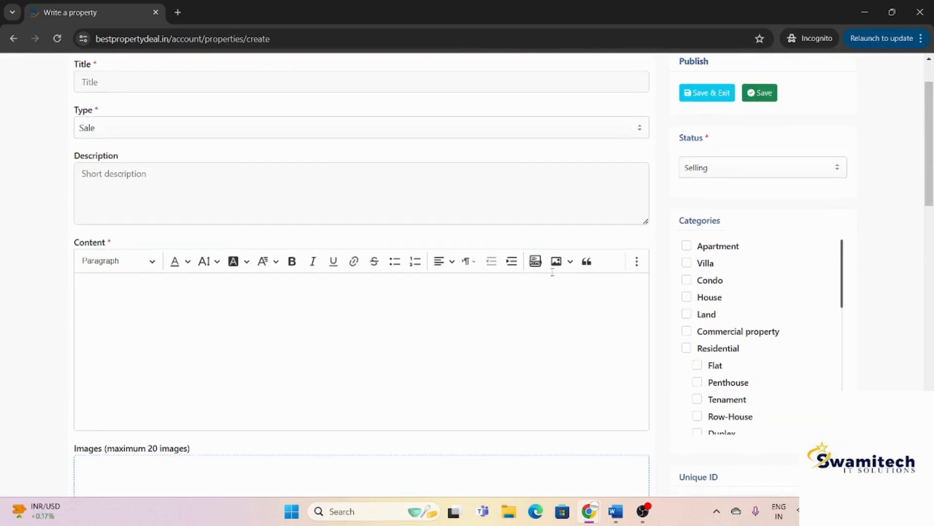
scroll(552, 271, "down", 3)
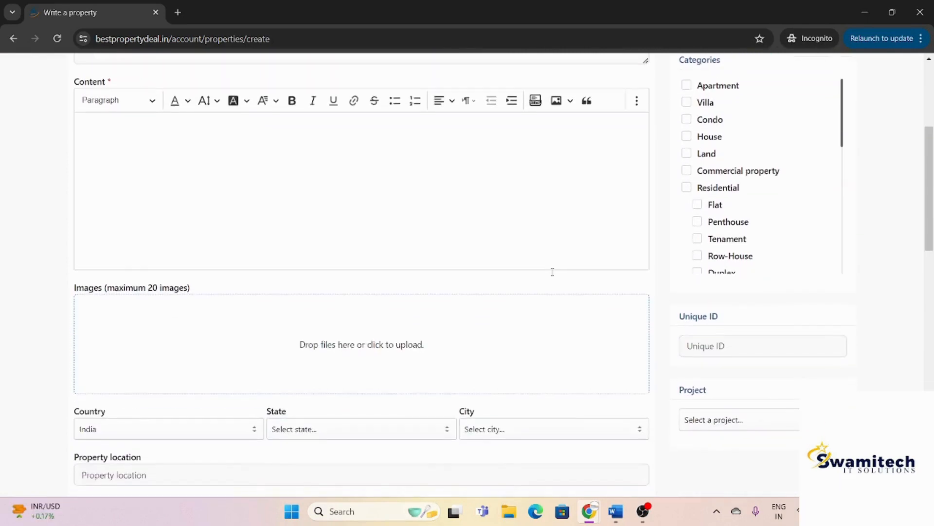
scroll(552, 271, "down", 4)
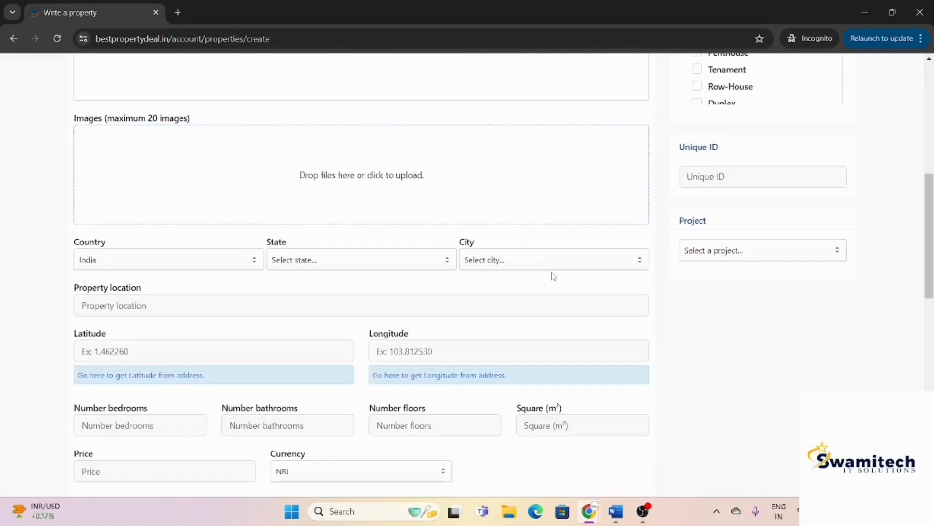
scroll(553, 276, "down", 7)
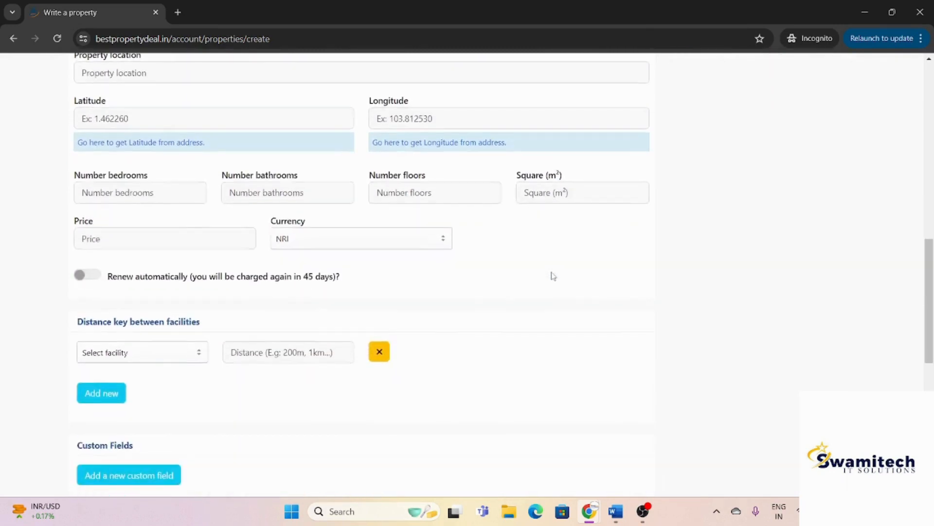
scroll(553, 276, "down", 3)
scroll(553, 276, "down", 1)
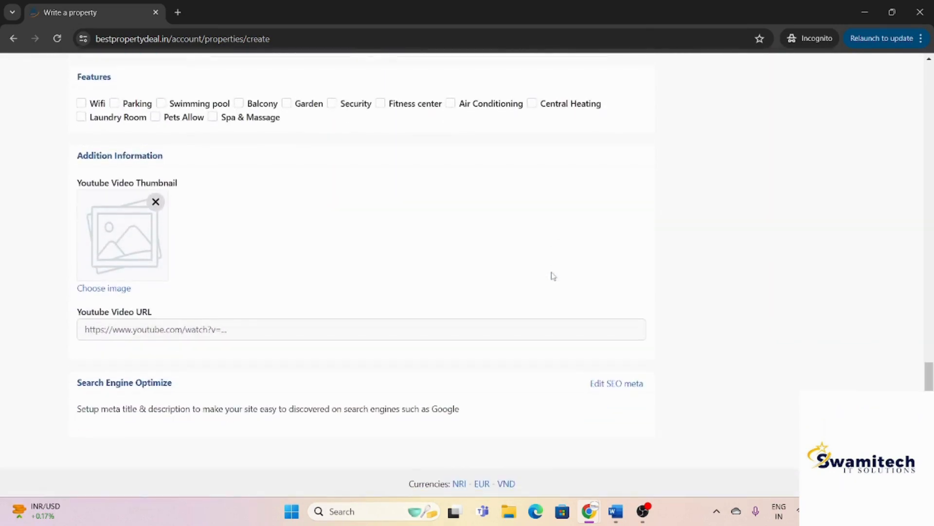
scroll(554, 276, "up", 10)
scroll(554, 276, "up", 6)
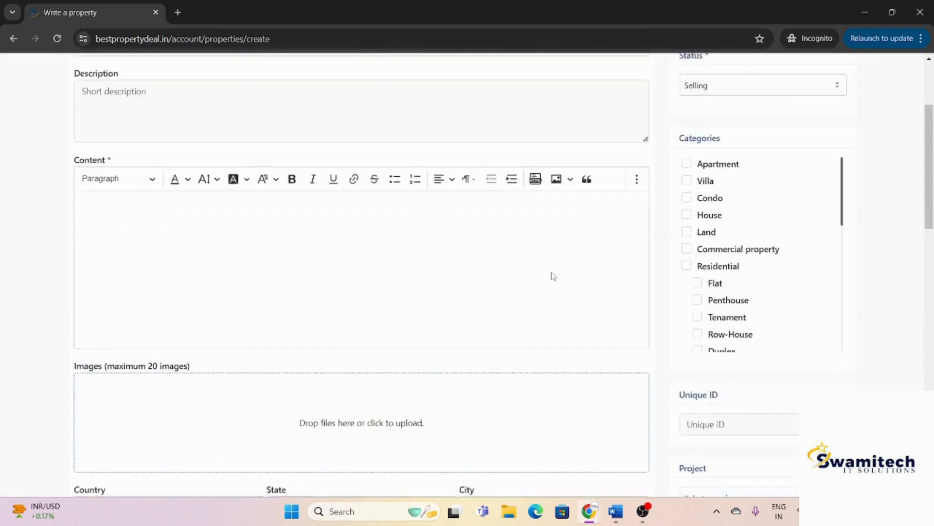
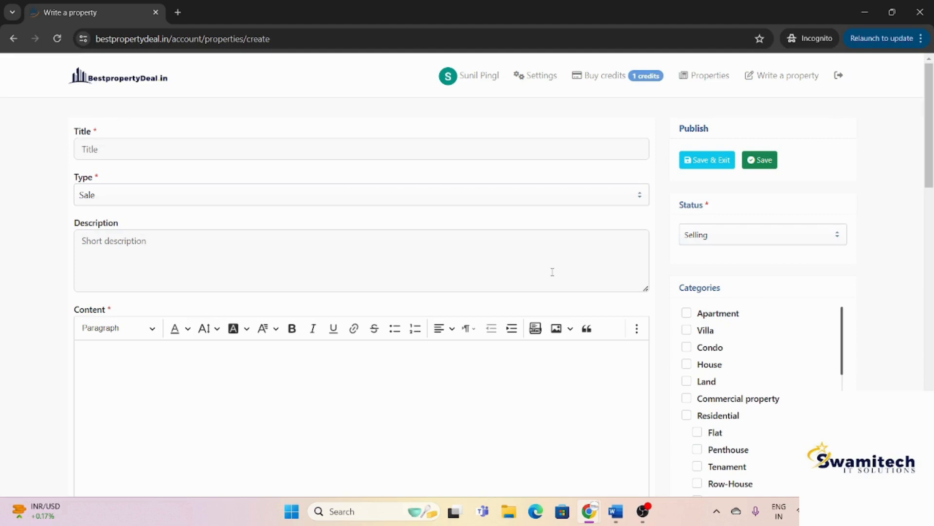
Step: Leave the Write a property form and switch to the admin window's blank New account form
scroll(553, 271, "down", 2)
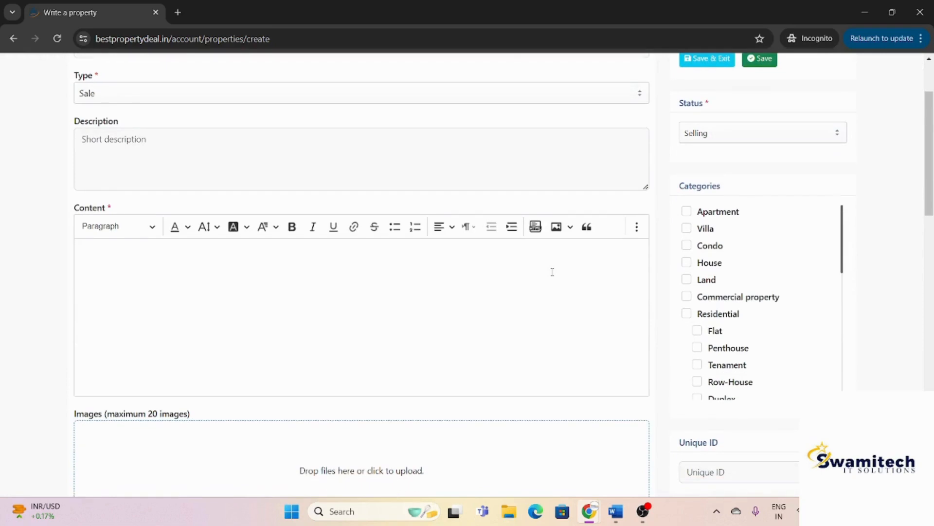
key("alt+Tab")
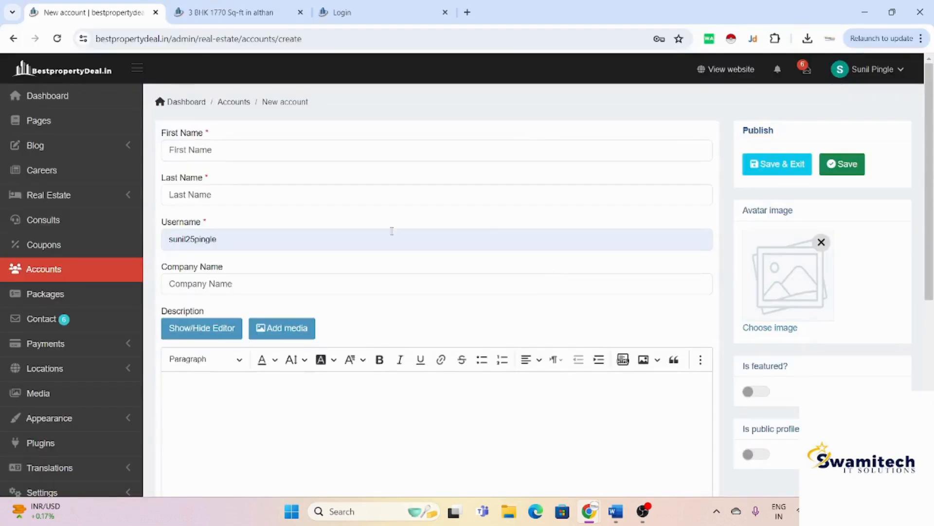
Step: Open the Locations > States list, discarding the unsaved new account form
key("alt+Tab")
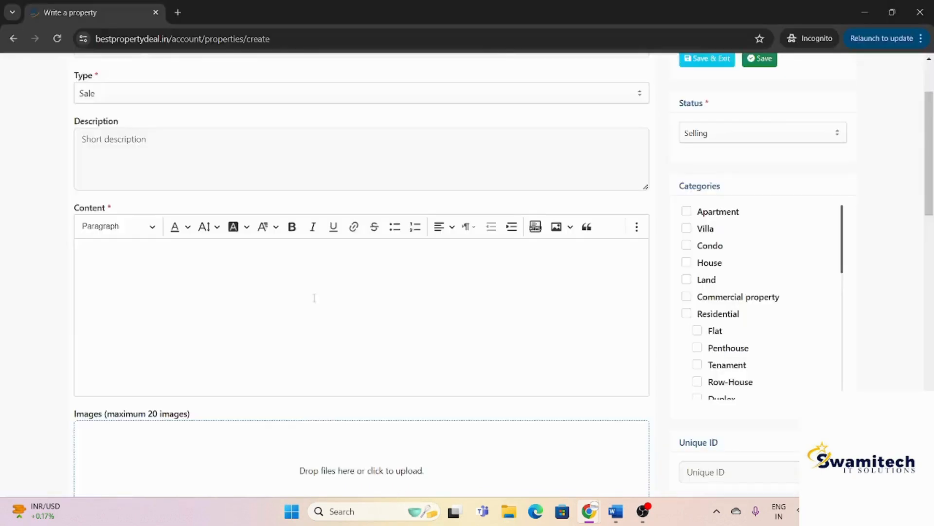
key("alt+Tab")
left_click(41, 379)
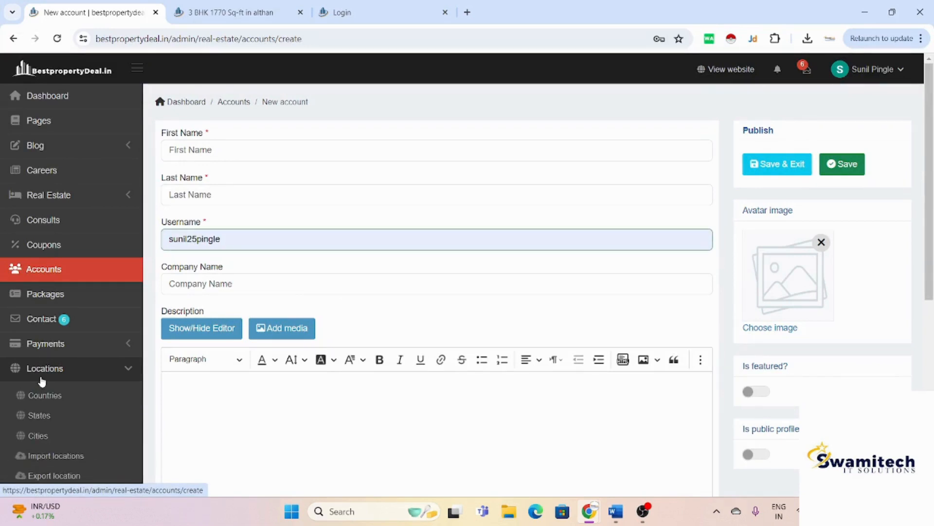
left_click(59, 398)
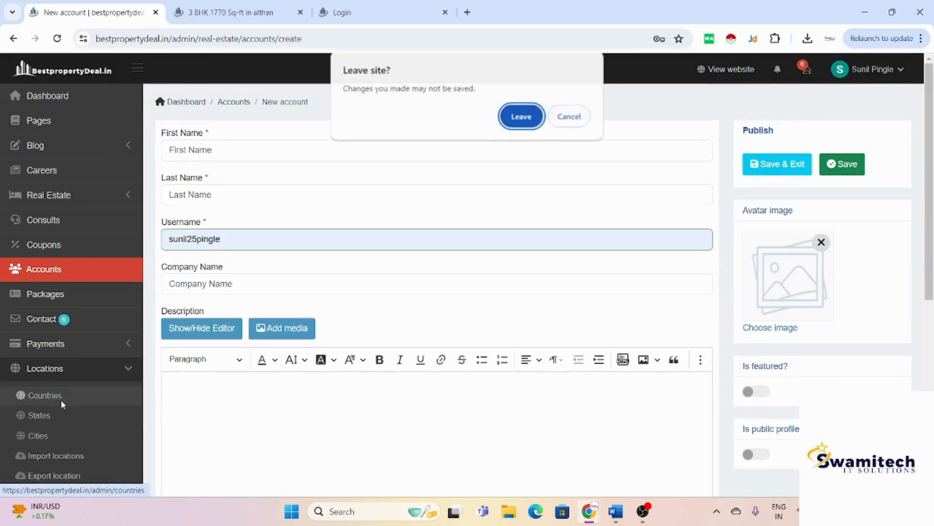
left_click(562, 122)
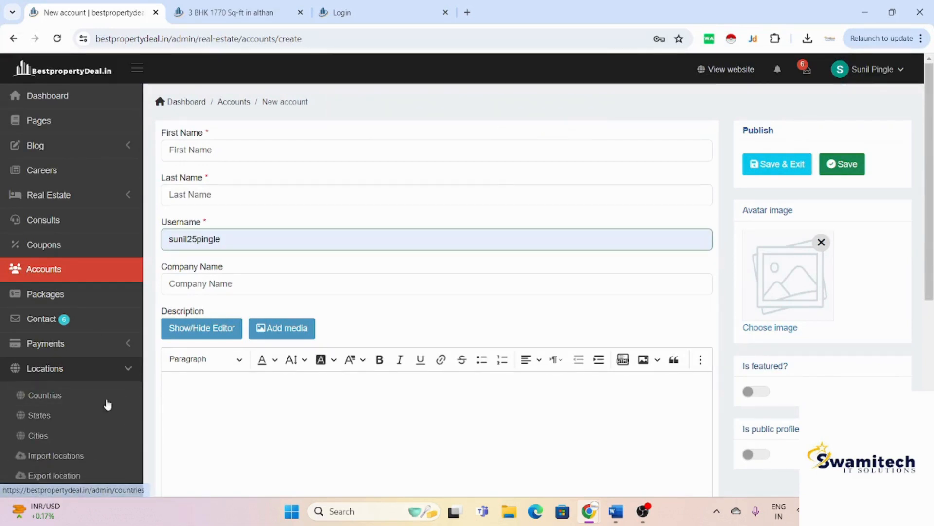
left_click(50, 418)
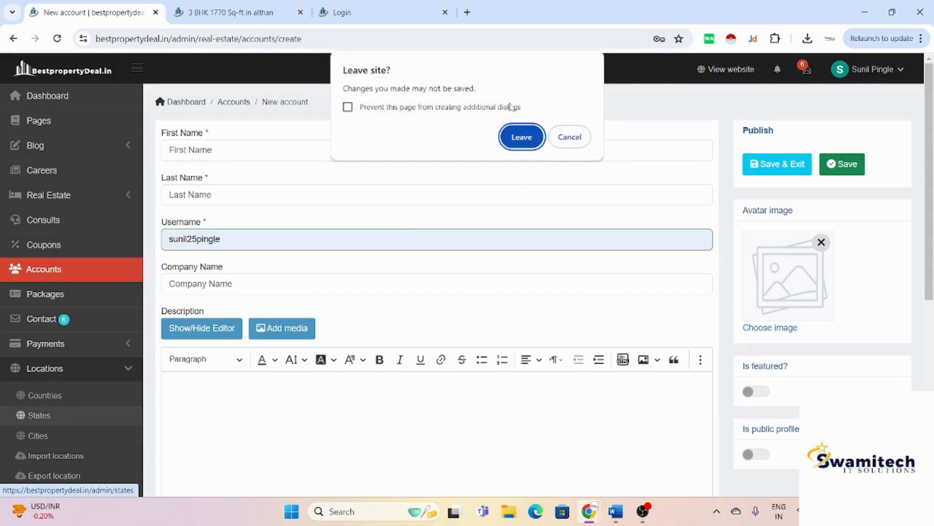
left_click(519, 144)
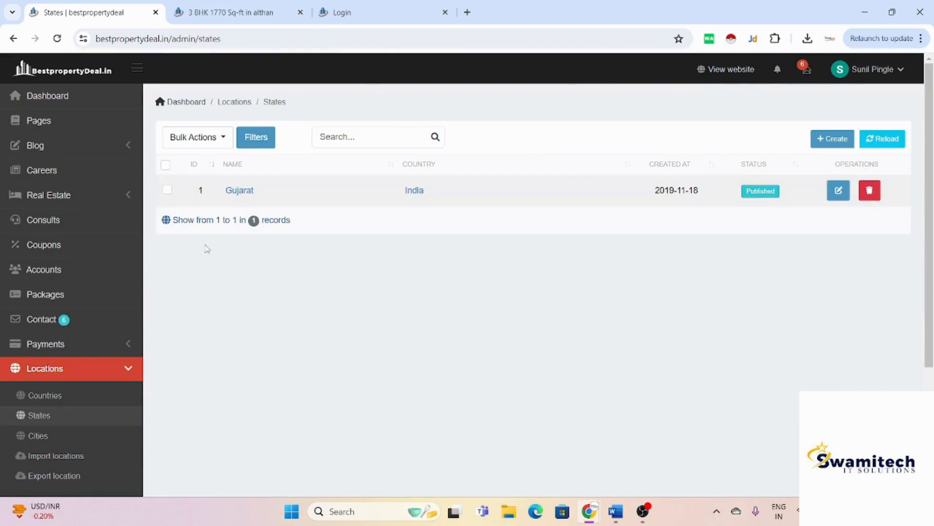
Step: Review the Gujarat, India entry in the States list, then go to the Plugins overview
scroll(129, 235, "down", 3)
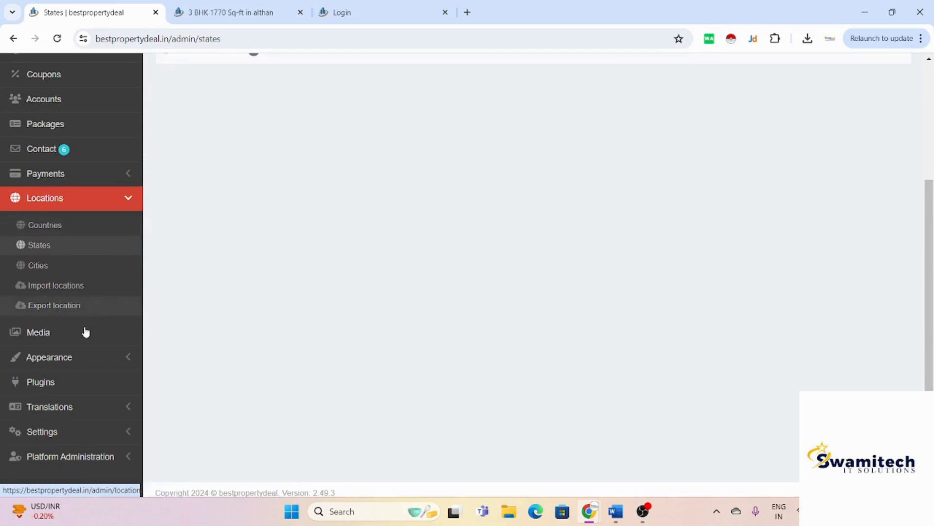
scroll(92, 360, "down", 1)
left_click(78, 378)
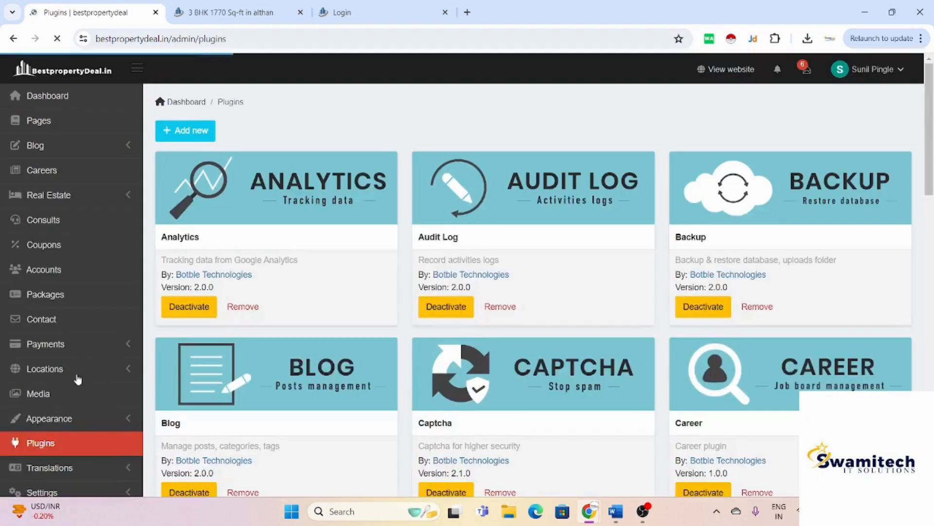
Step: Browse the installed plugins, then view Payment methods: COD default, Stripe, PayPal, Razorpay, Paystack
scroll(77, 378, "down", 3)
scroll(417, 301, "down", 10)
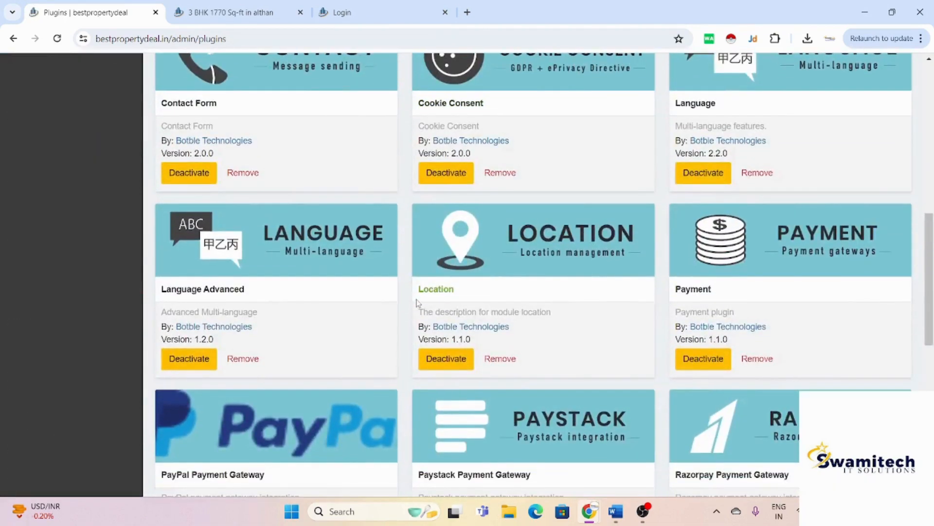
scroll(417, 301, "up", 15)
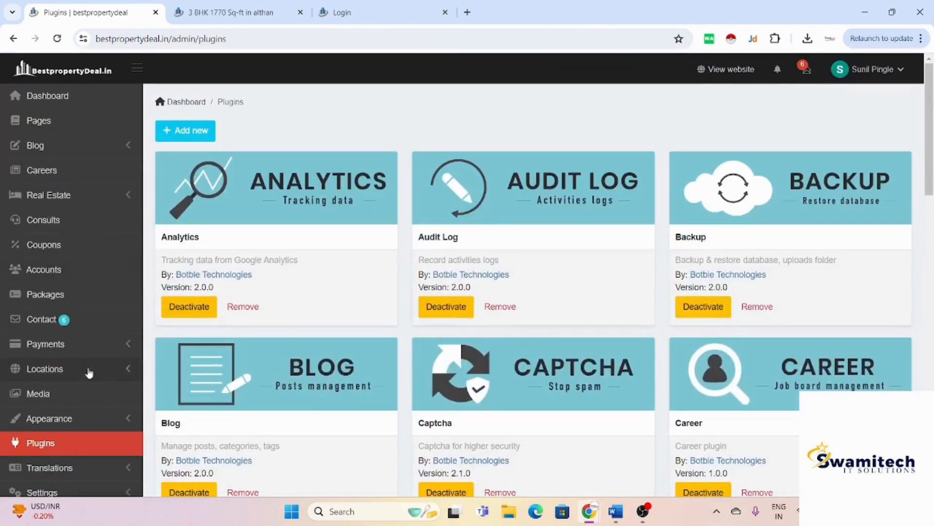
left_click(111, 347)
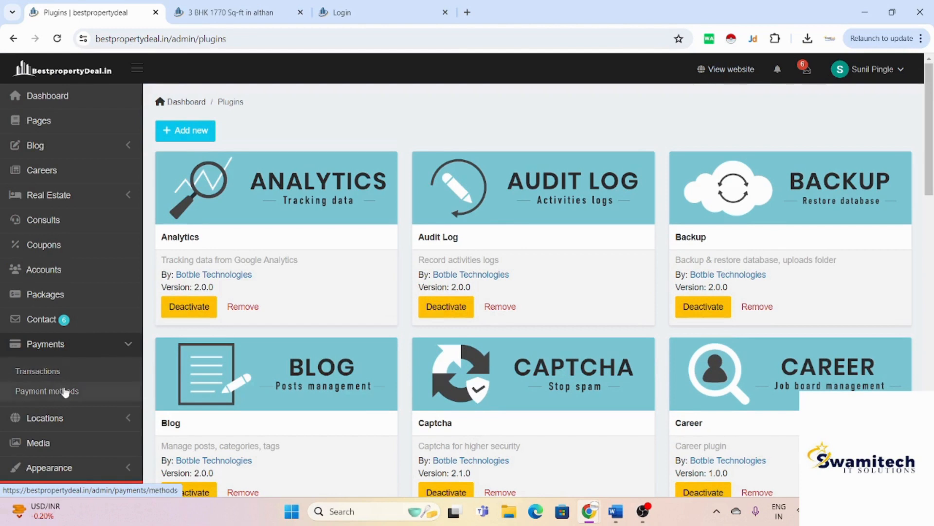
left_click(66, 396)
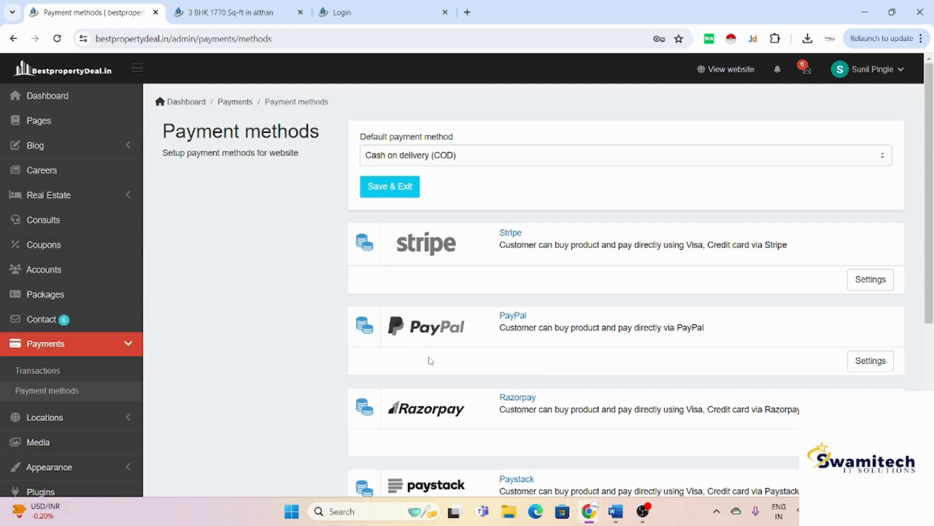
scroll(432, 360, "down", 2)
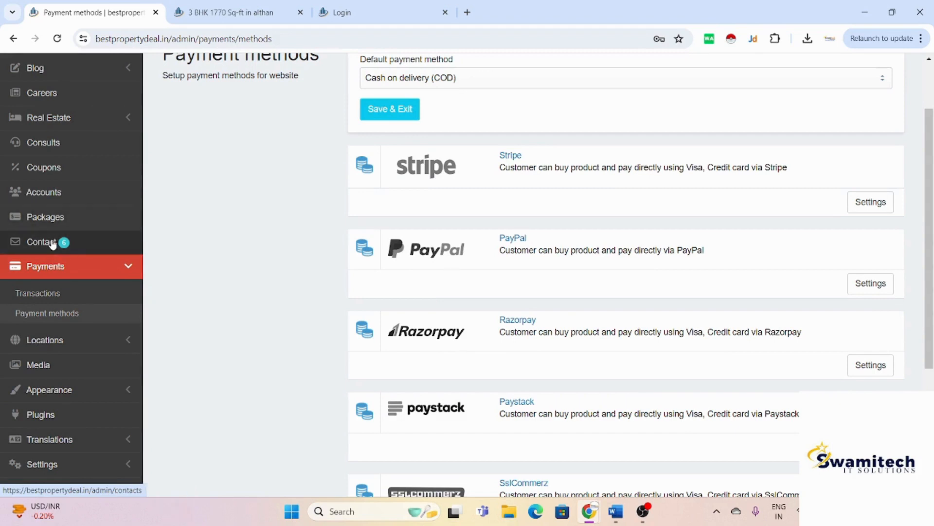
Step: Start a new package from the Packages list, checking the Name, Currency (NRI) and Percent save fields
left_click(68, 219)
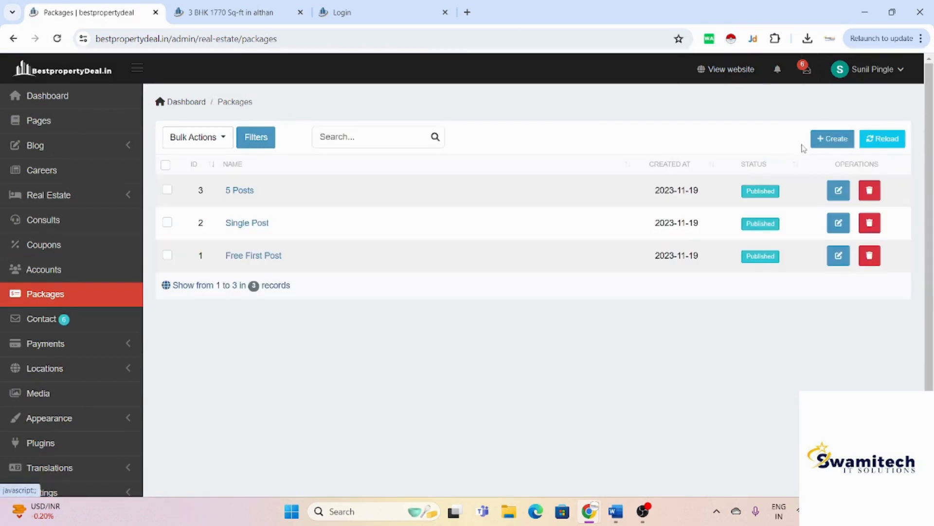
left_click(832, 139)
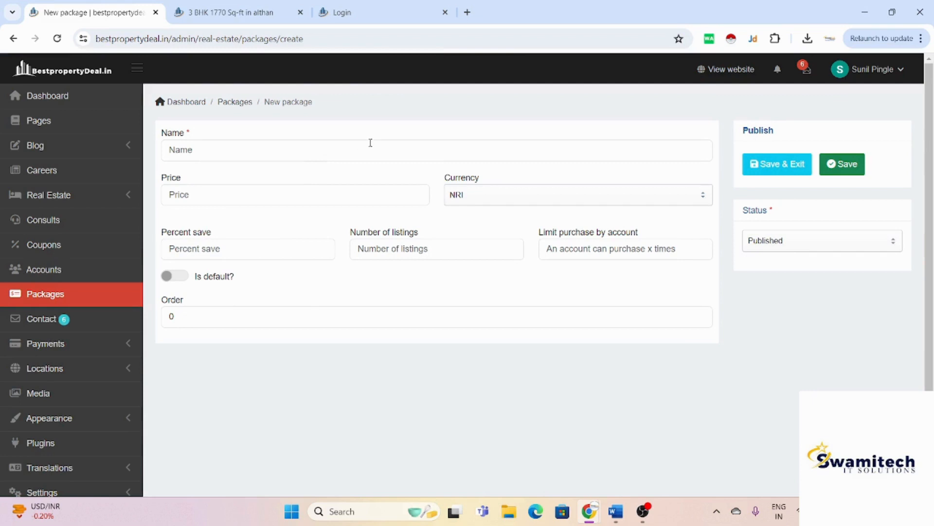
left_click(369, 145)
left_click(469, 191)
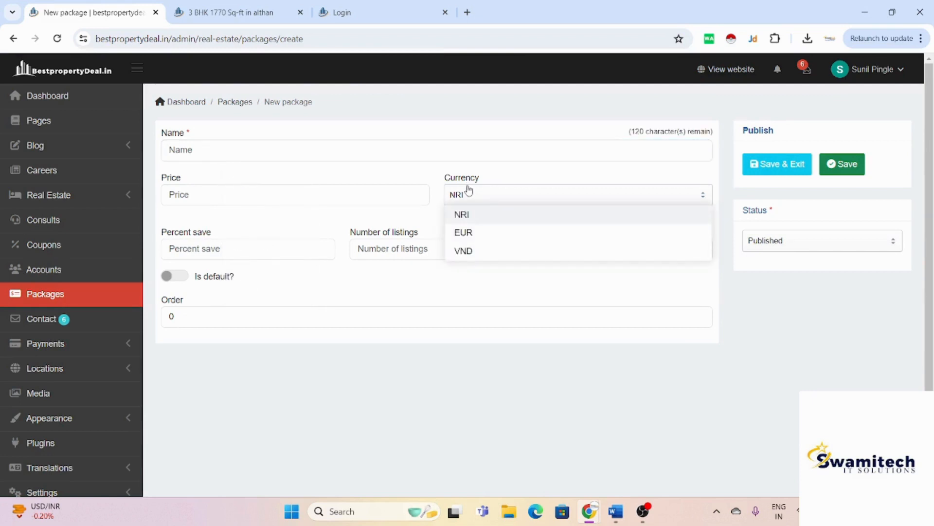
left_click(301, 254)
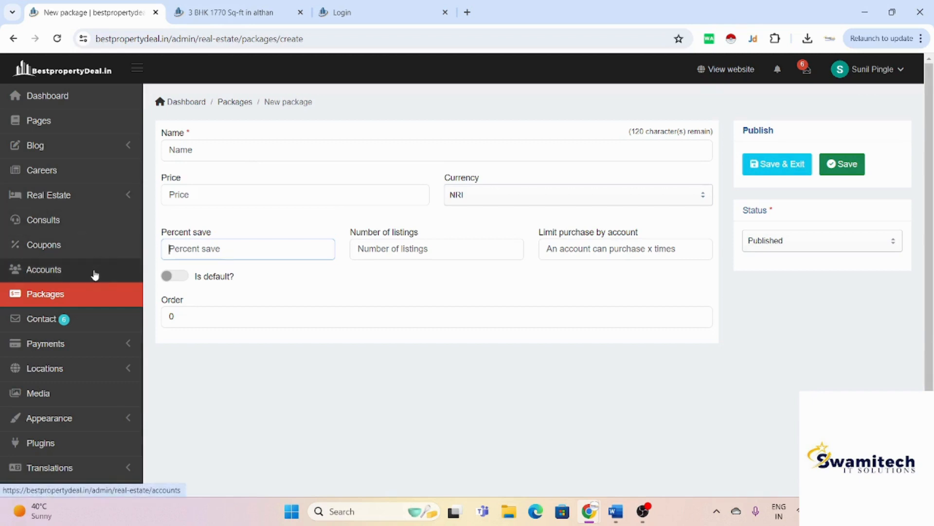
scroll(95, 275, "down", 1)
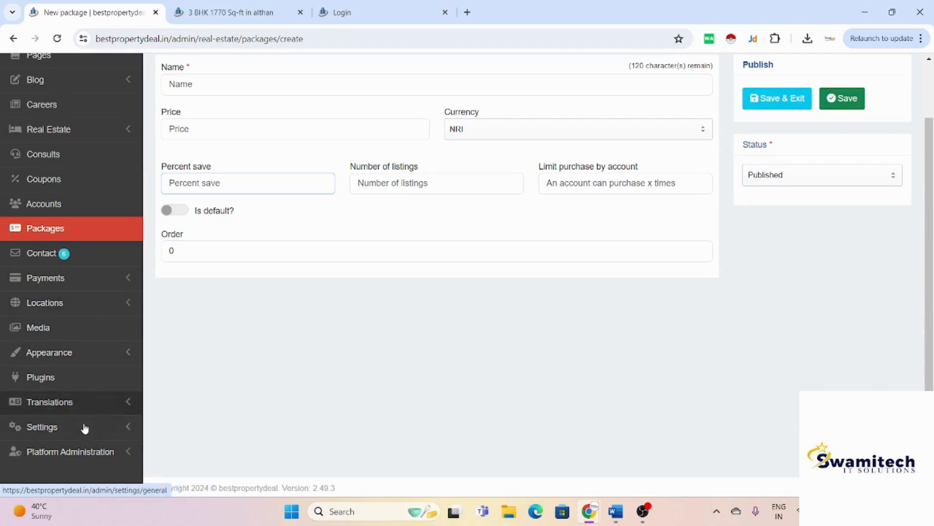
Step: Go to the Translations > Locales page, which lists English (en) as default
left_click(102, 407)
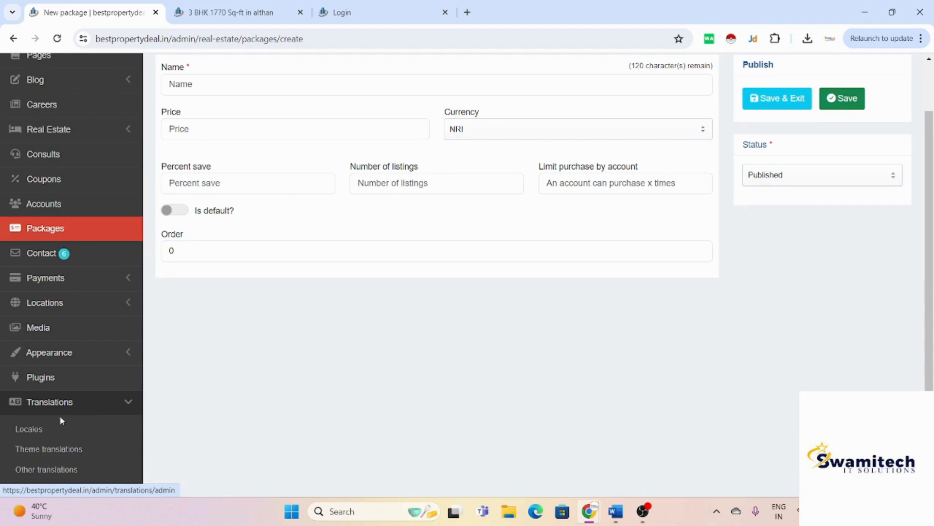
scroll(60, 416, "down", 1)
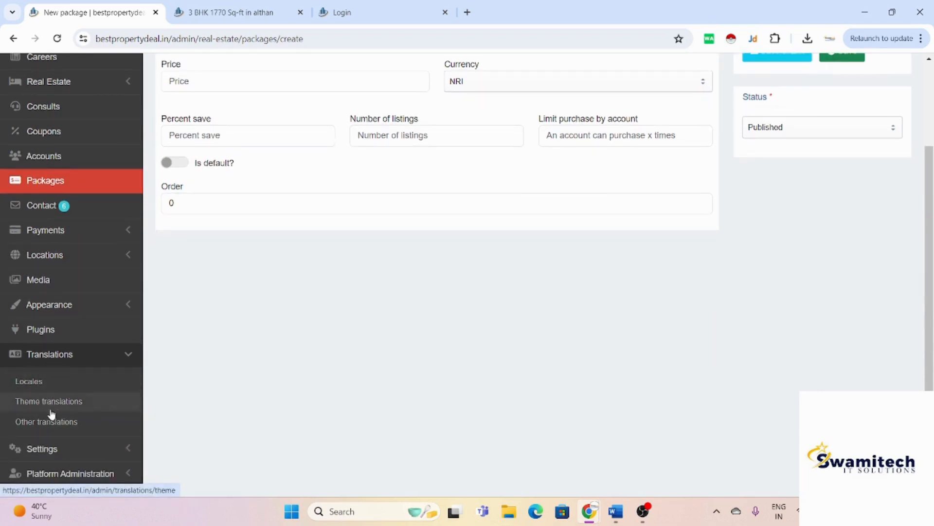
scroll(68, 428, "down", 1)
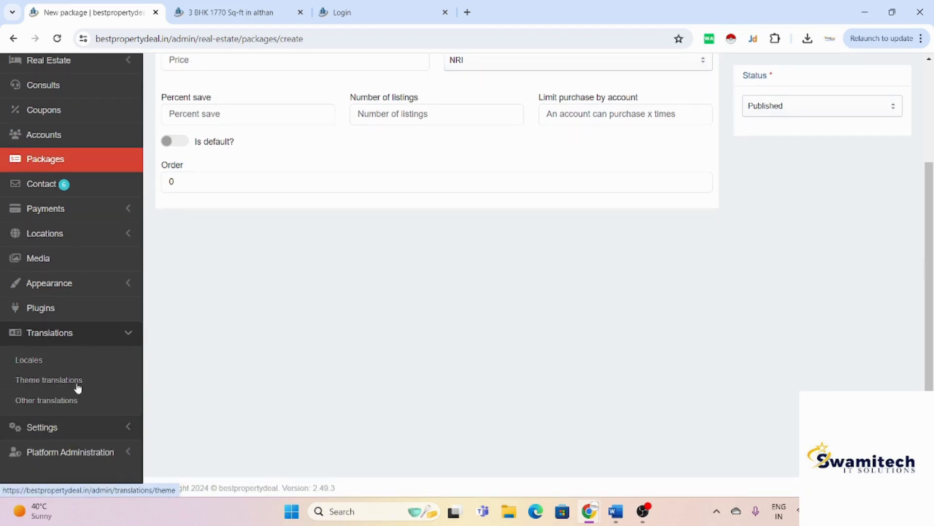
left_click(44, 363)
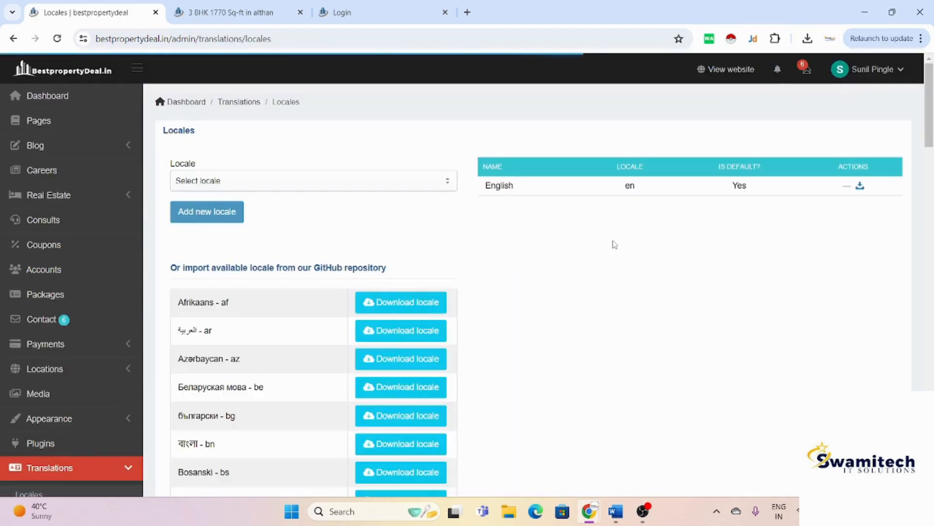
Step: Scroll the downloadable GitHub locales, such as Afrikaans, Gujarati and Hindi, then expand Settings
scroll(546, 291, "down", 3)
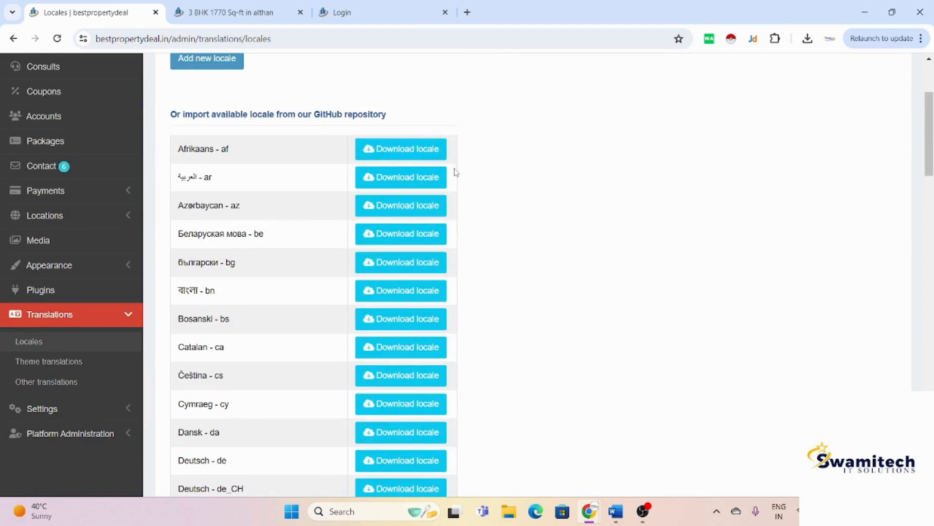
scroll(652, 320, "down", 4)
scroll(652, 320, "down", 4)
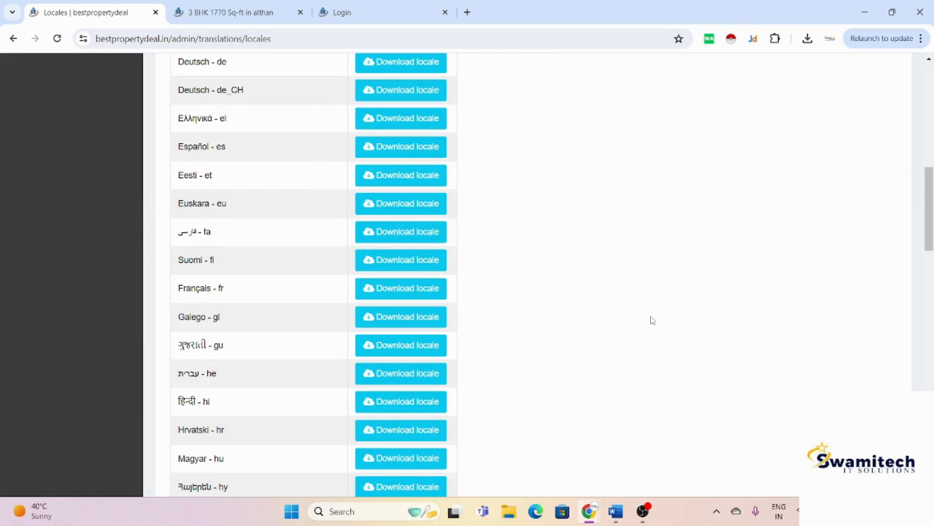
scroll(652, 320, "up", 11)
scroll(653, 320, "down", 3)
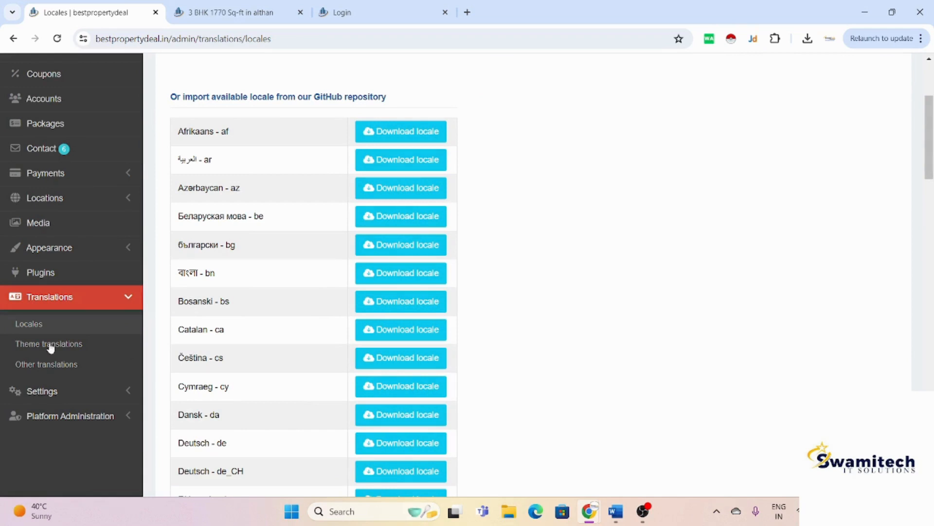
left_click(73, 391)
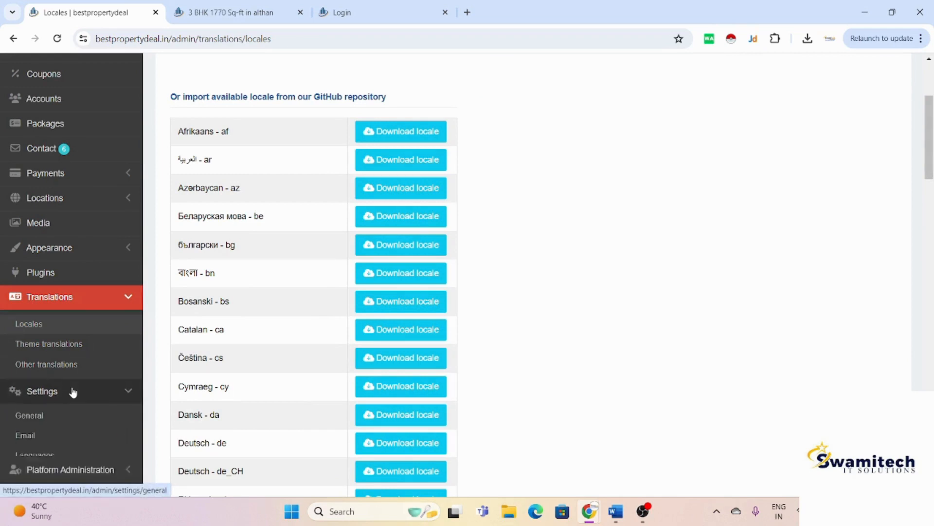
Step: Scroll through Settings > General options, then check API Settings, where API enabled is No
left_click(52, 417)
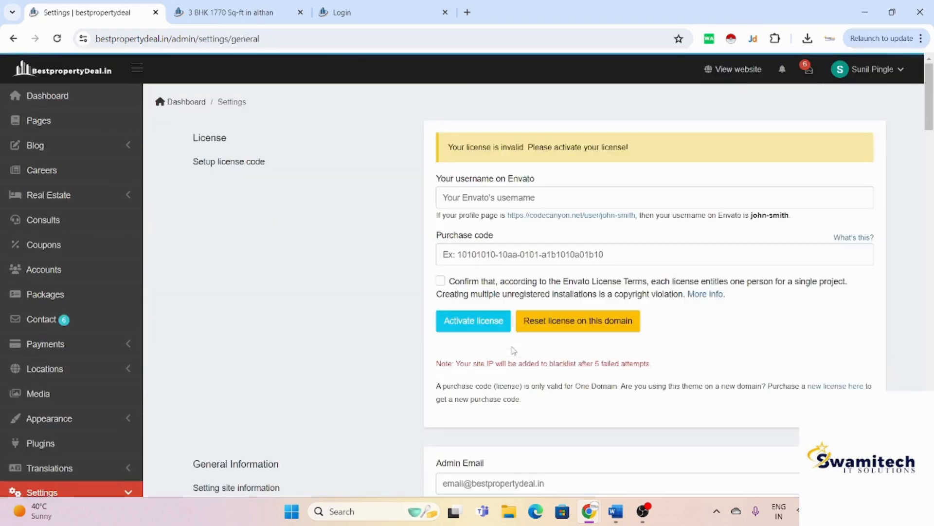
scroll(513, 351, "down", 5)
scroll(514, 351, "down", 10)
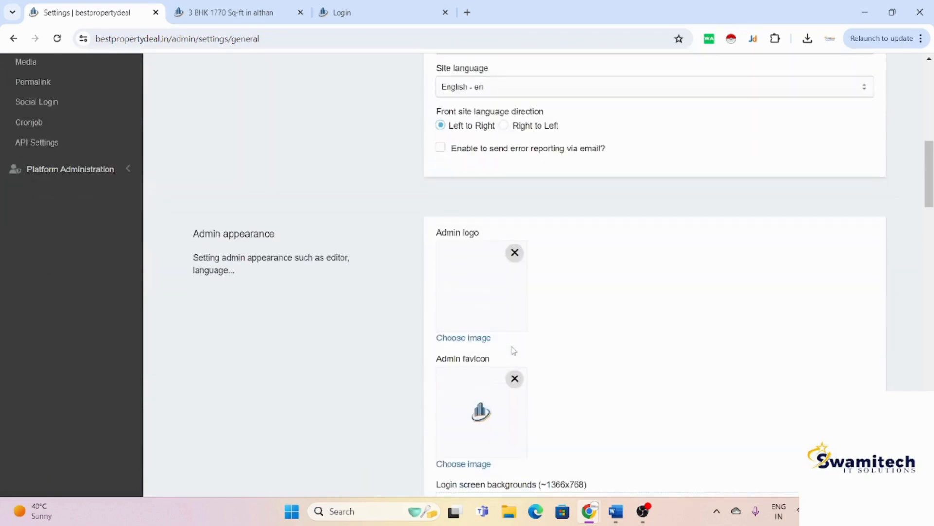
scroll(513, 351, "down", 6)
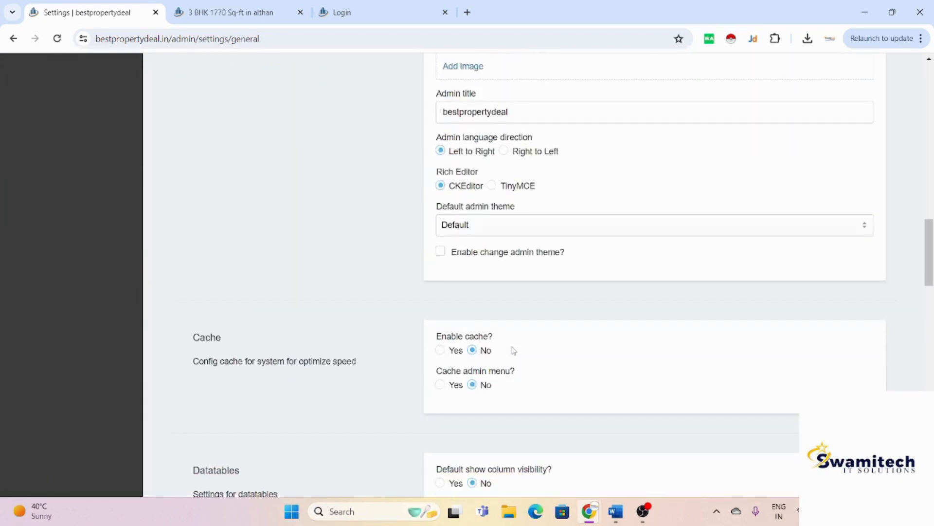
scroll(514, 350, "down", 16)
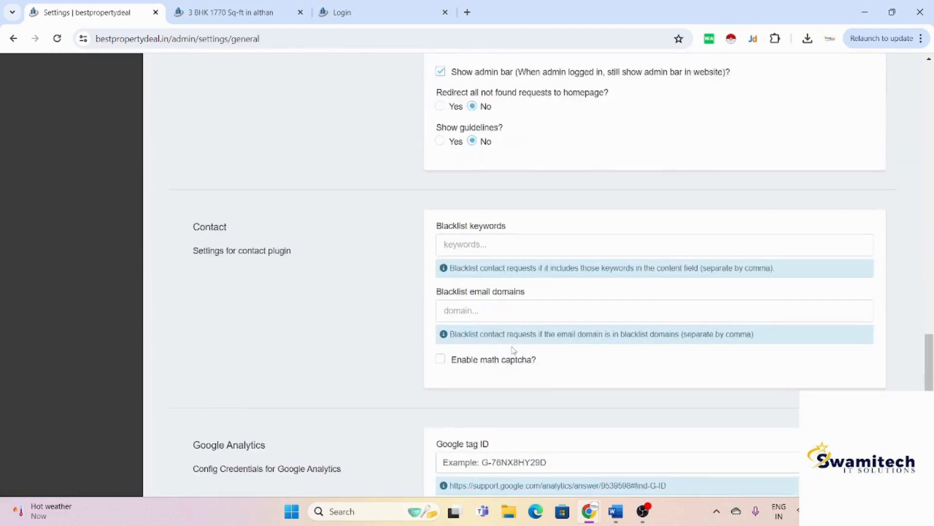
scroll(513, 349, "down", 2)
scroll(512, 347, "down", 4)
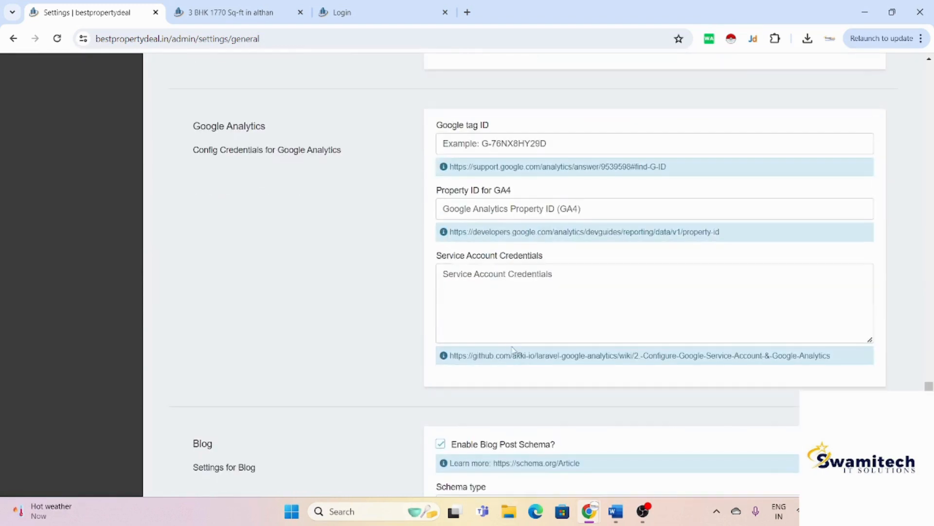
scroll(514, 349, "down", 4)
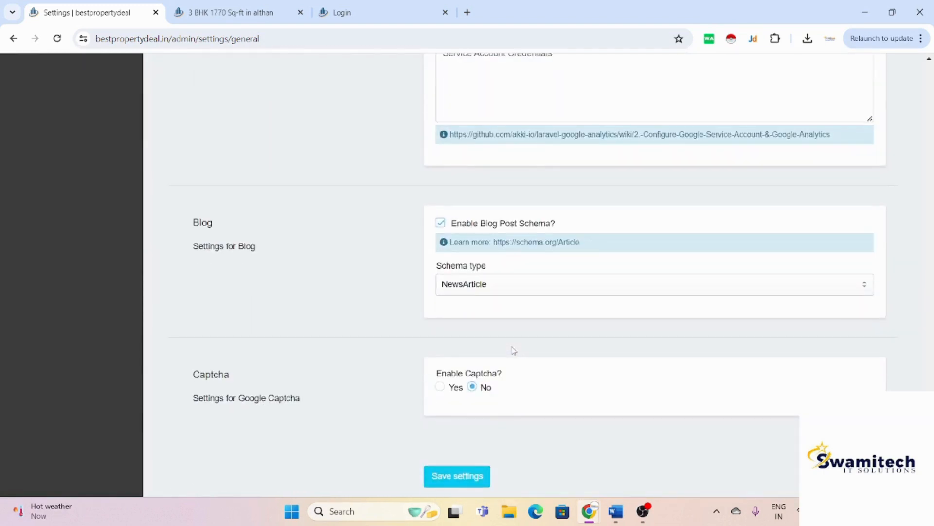
scroll(514, 349, "down", 1)
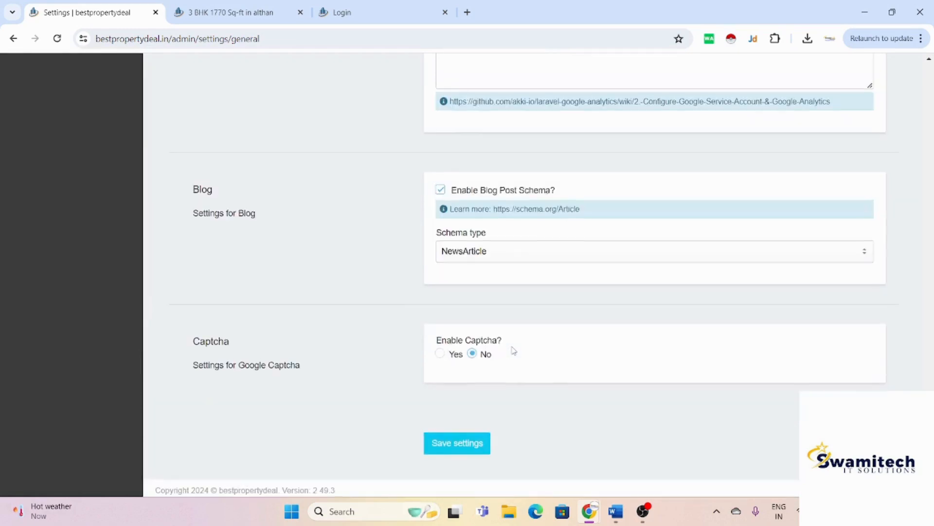
scroll(513, 350, "up", 15)
scroll(513, 349, "up", 15)
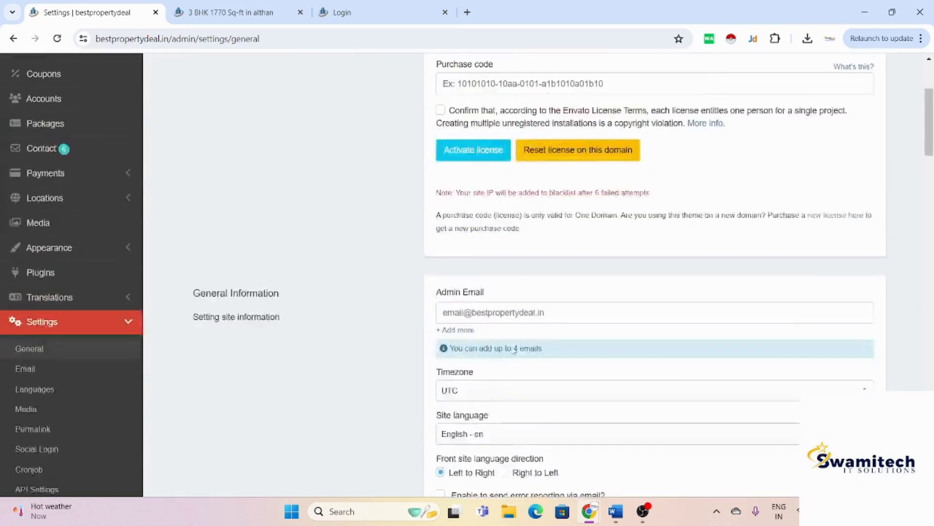
scroll(514, 349, "down", 4)
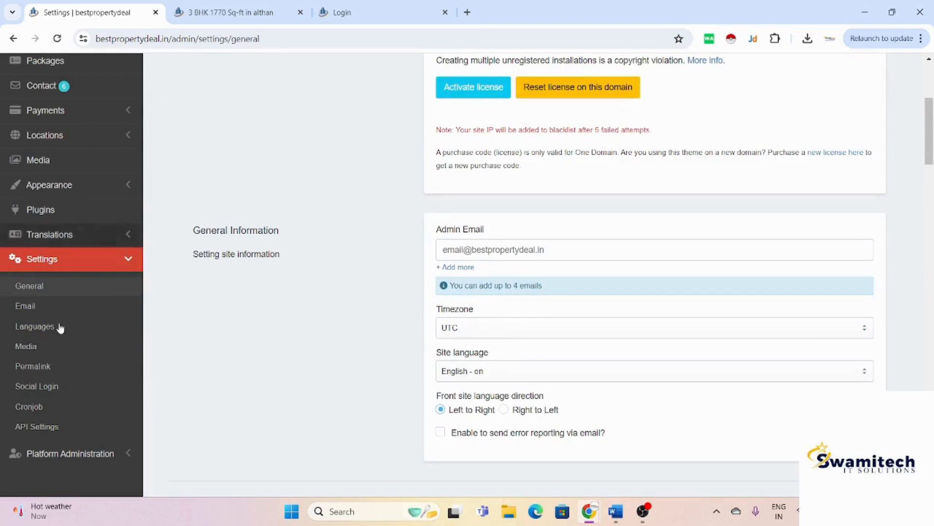
left_click(36, 426)
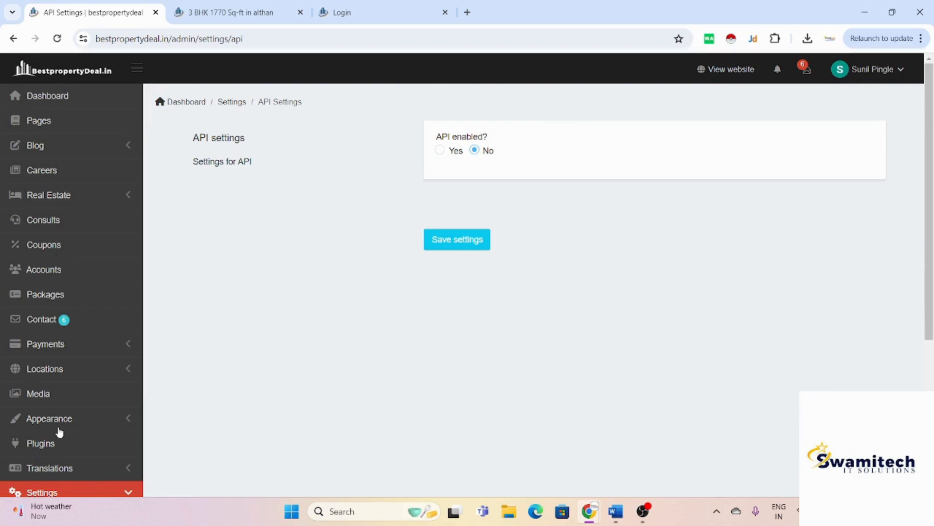
scroll(60, 432, "down", 2)
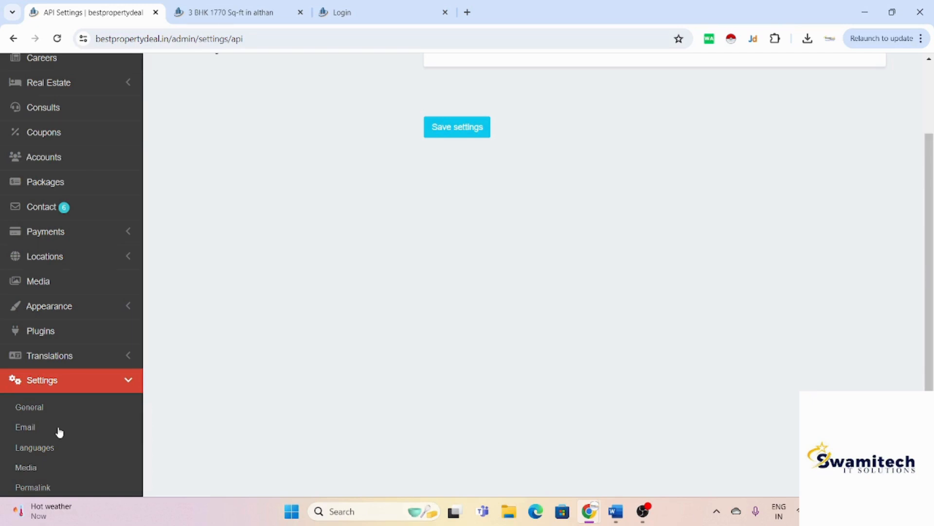
Step: Go from the 3 BHK 1770 Sq-ft Althan preview to the homepage and scroll to the Properties For Sale grid
scroll(59, 431, "up", 2)
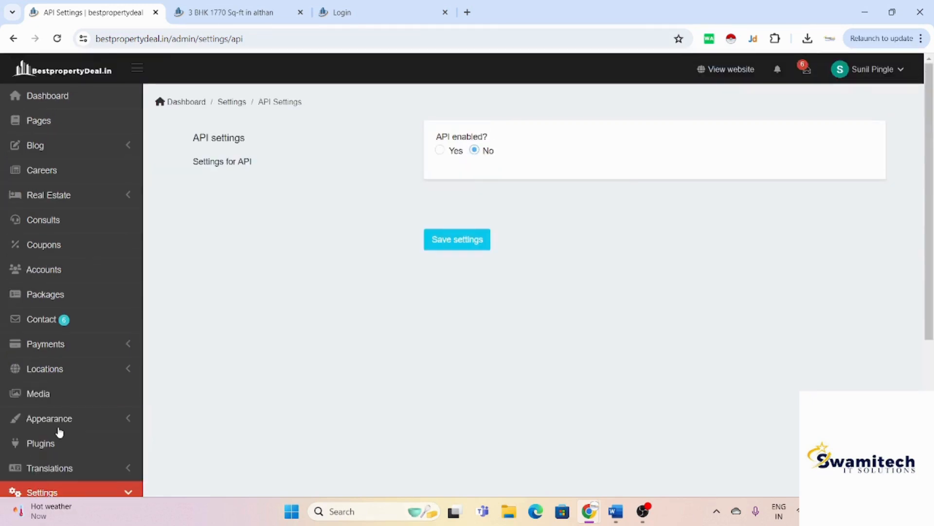
left_click(217, 11)
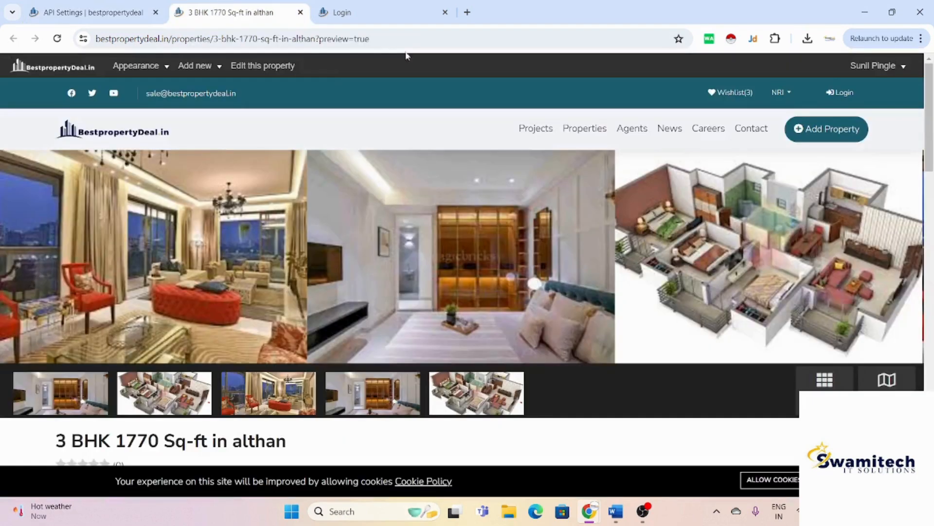
left_click(155, 138)
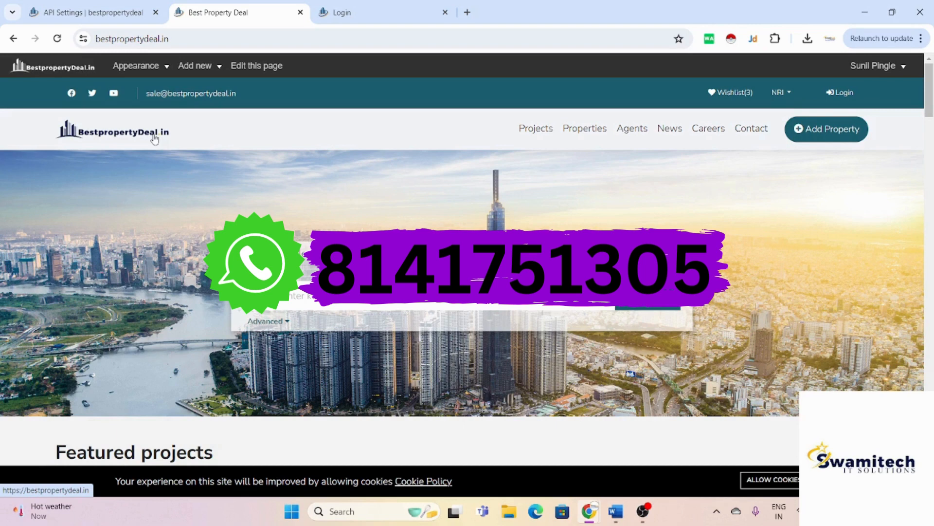
key("alt+Tab")
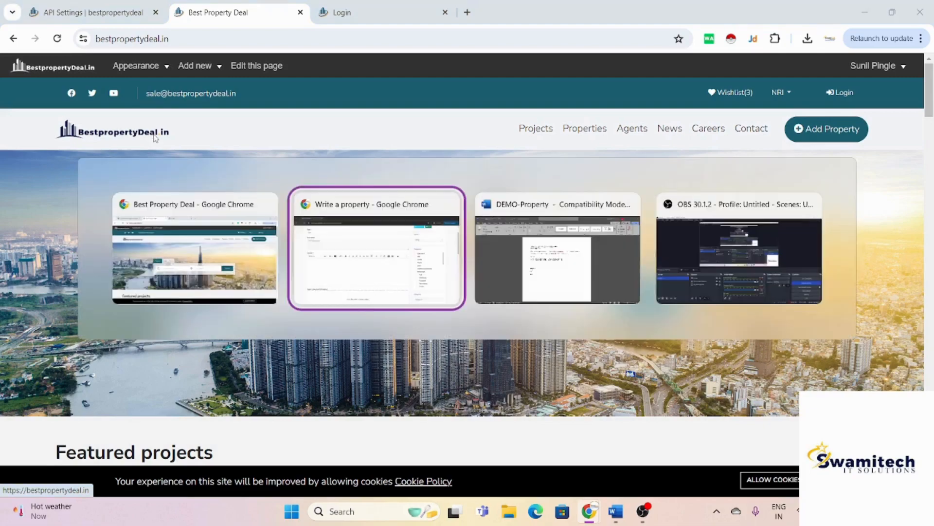
key("alt+shift+Tab")
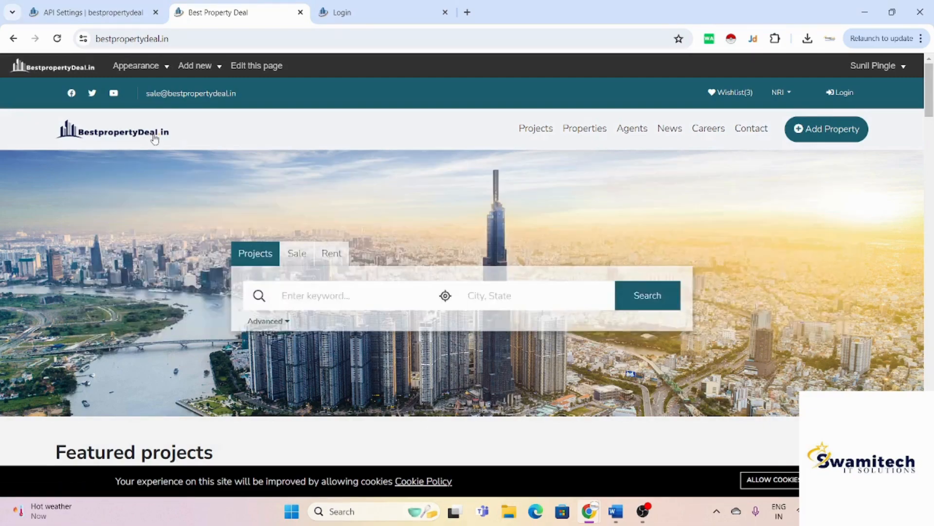
scroll(155, 138, "down", 5)
scroll(155, 138, "down", 5)
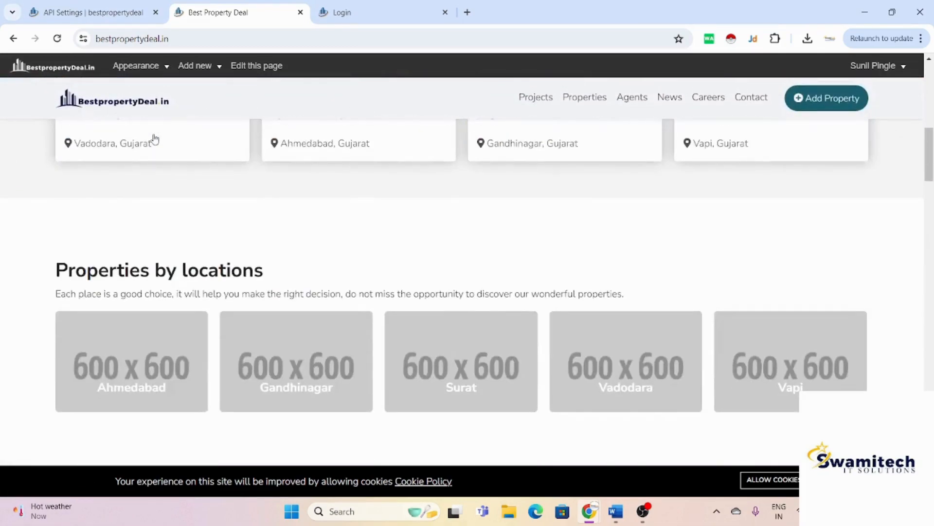
scroll(155, 139, "up", 10)
scroll(154, 138, "down", 9)
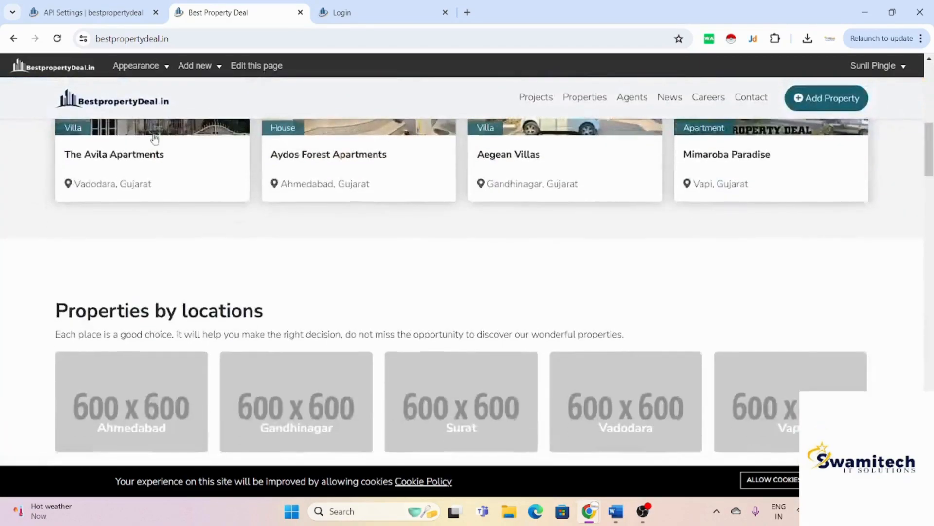
scroll(155, 138, "down", 13)
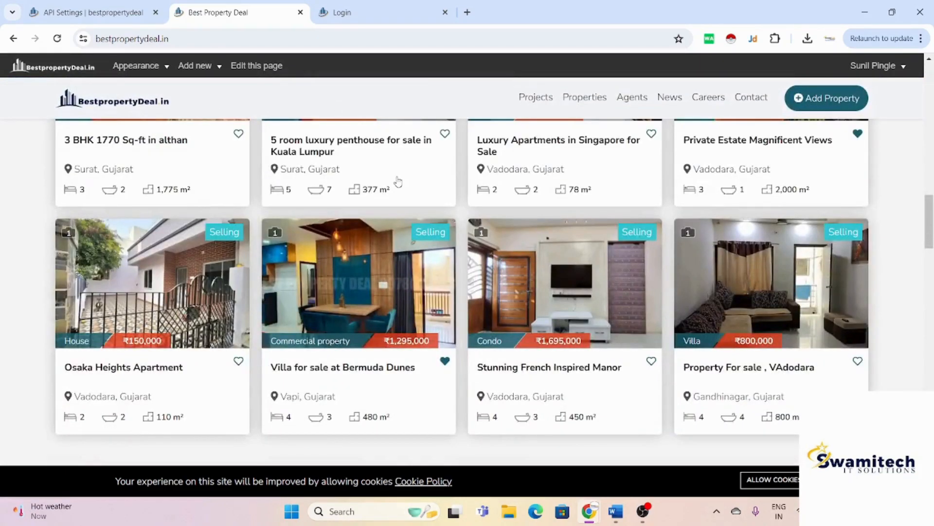
Step: Open the 5 room luxury penthouse (₹1,590,000, 20 floors) and scroll through its distances, project info and map
left_click(398, 182)
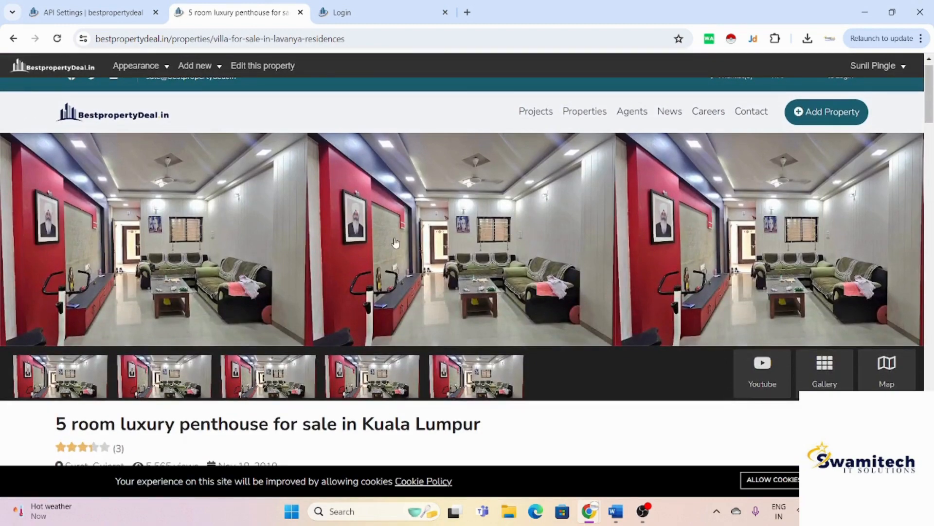
scroll(395, 243, "down", 5)
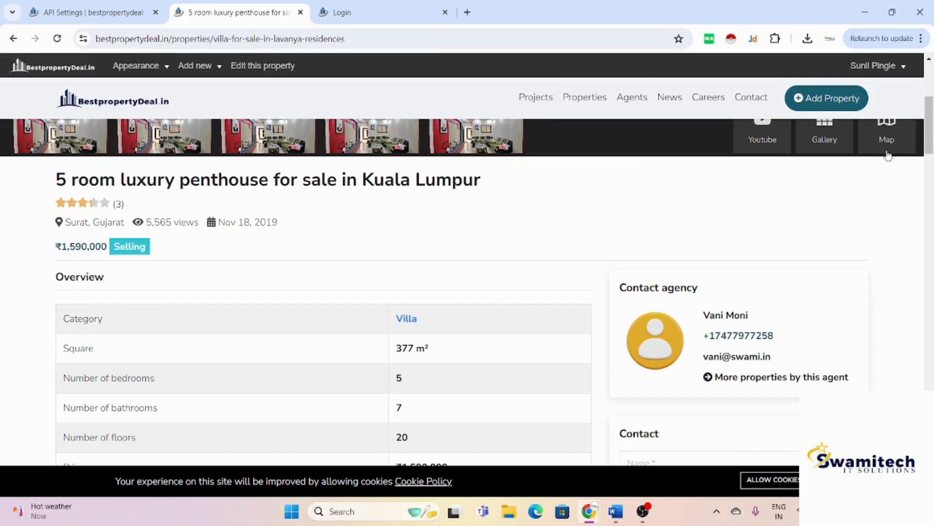
scroll(888, 154, "down", 3)
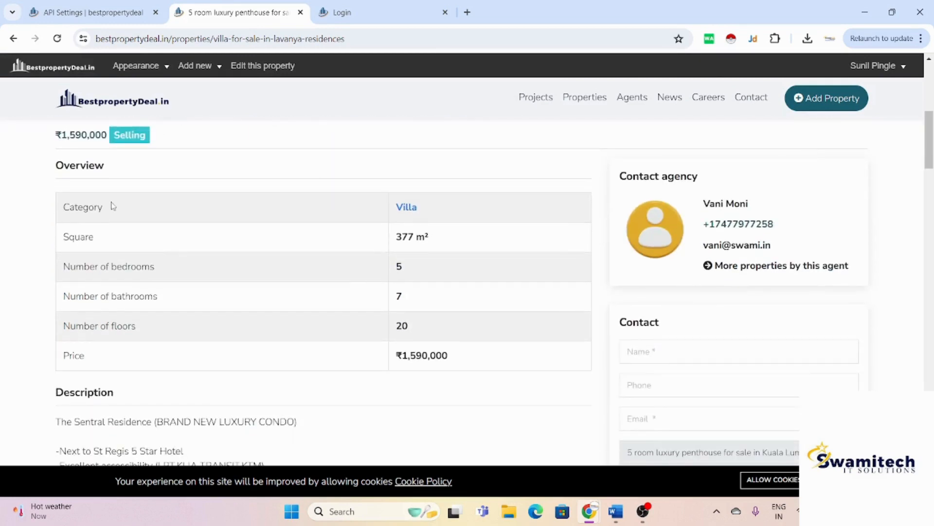
scroll(231, 236, "down", 5)
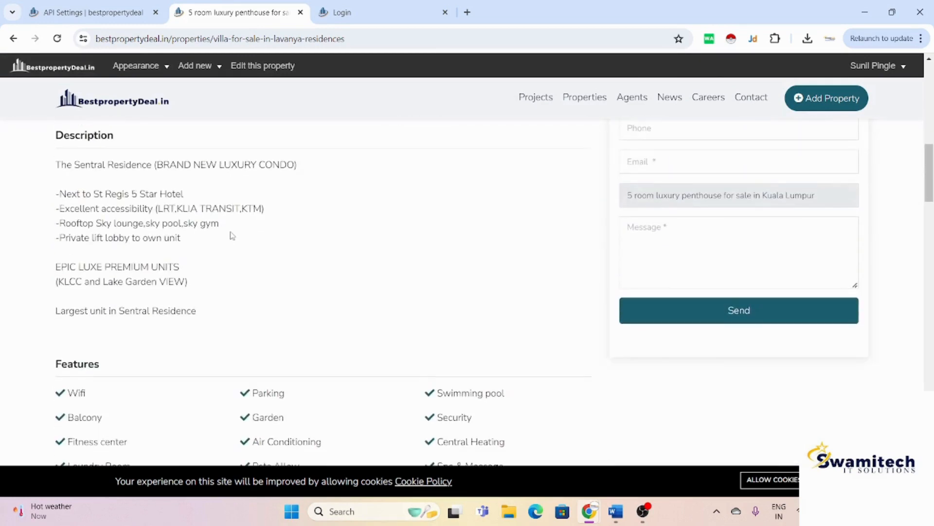
scroll(233, 236, "down", 1)
scroll(232, 236, "down", 2)
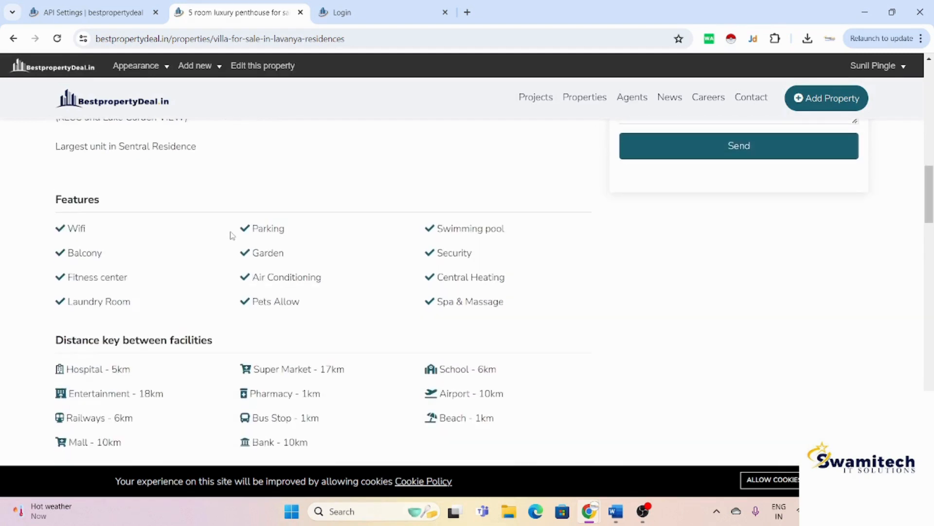
scroll(255, 296, "down", 3)
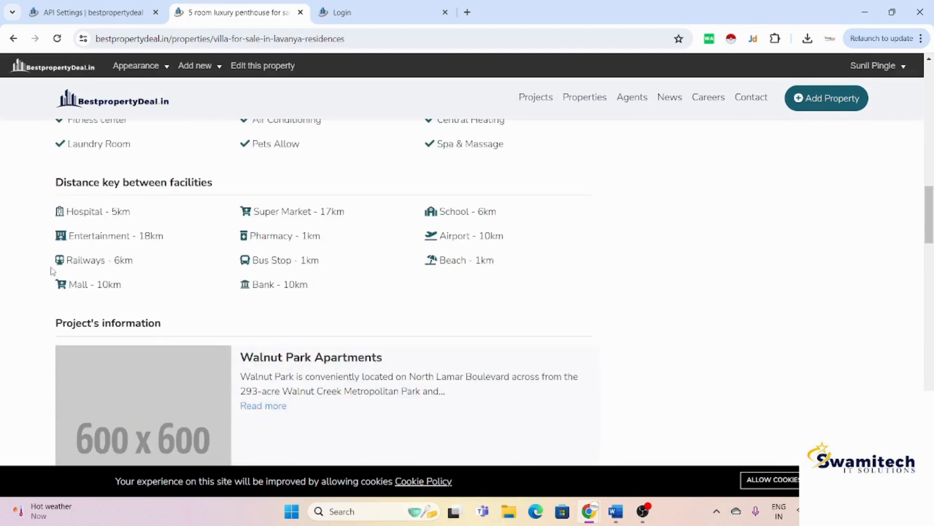
scroll(224, 203, "down", 2)
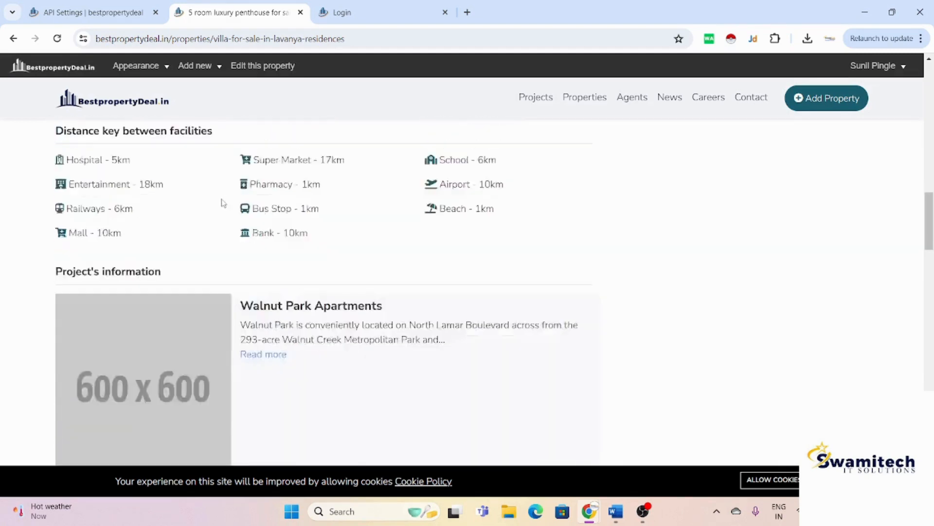
scroll(329, 203, "down", 2)
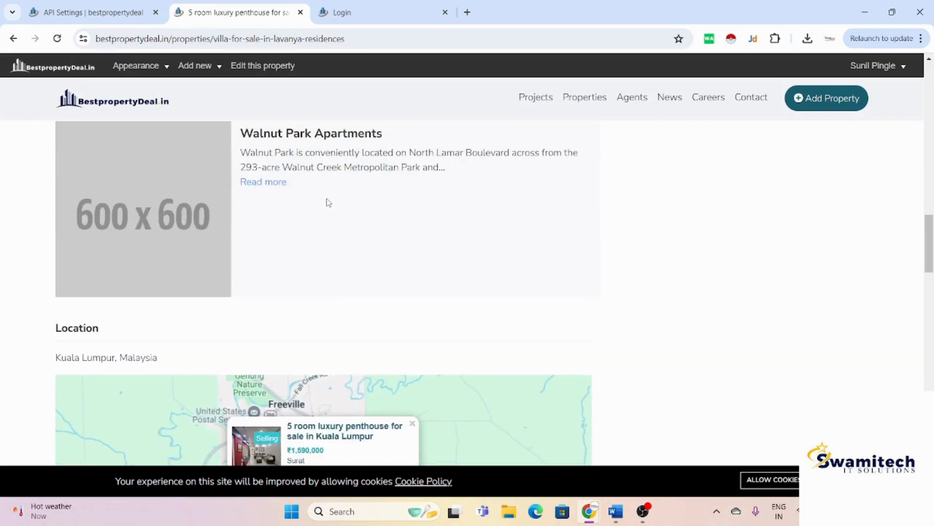
scroll(328, 203, "down", 1)
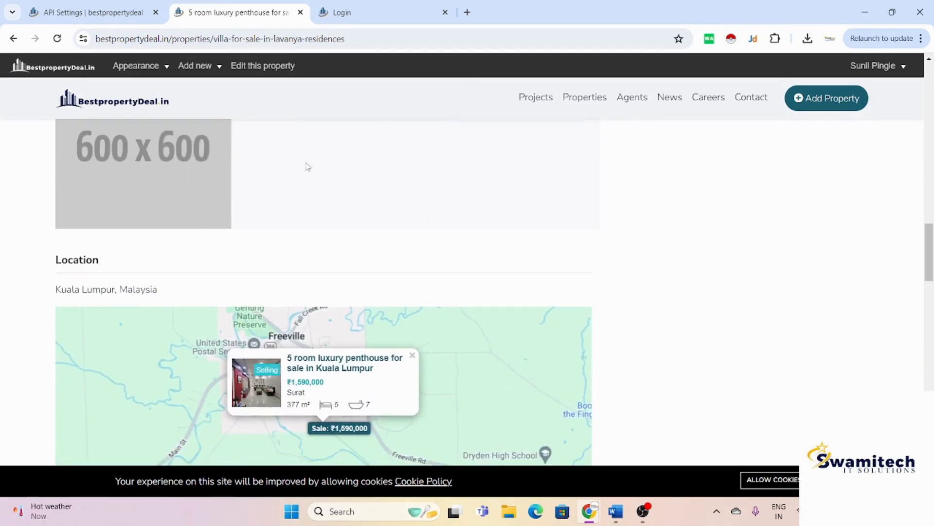
scroll(218, 203, "up", 2)
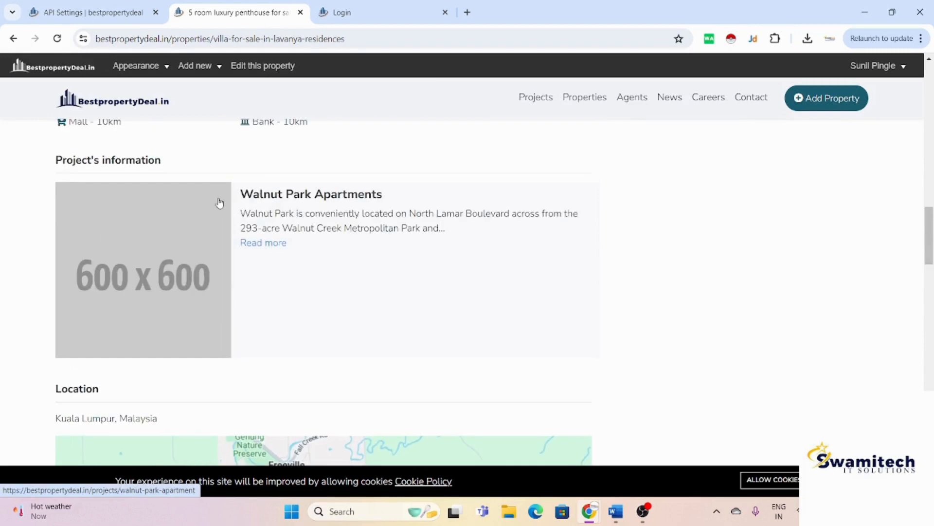
scroll(205, 298, "down", 4)
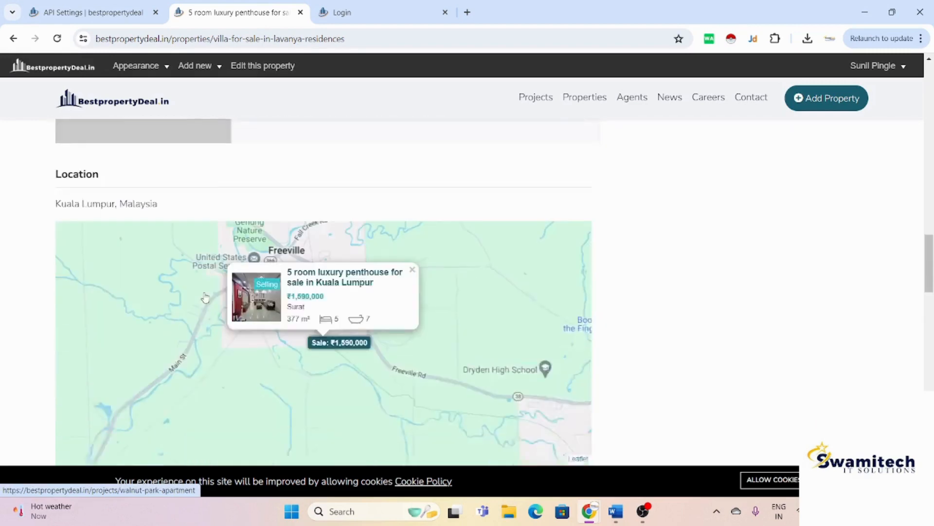
scroll(623, 386, "up", 12)
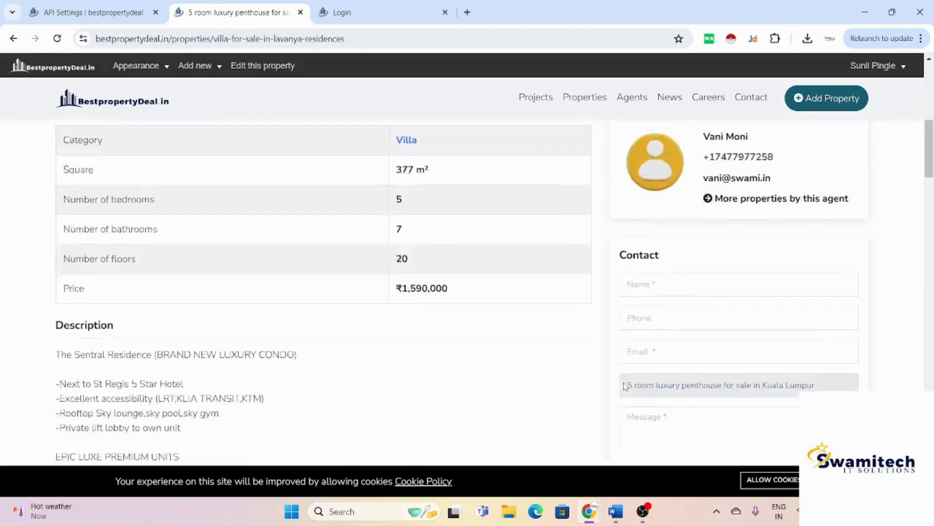
scroll(625, 387, "down", 3)
scroll(625, 387, "down", 2)
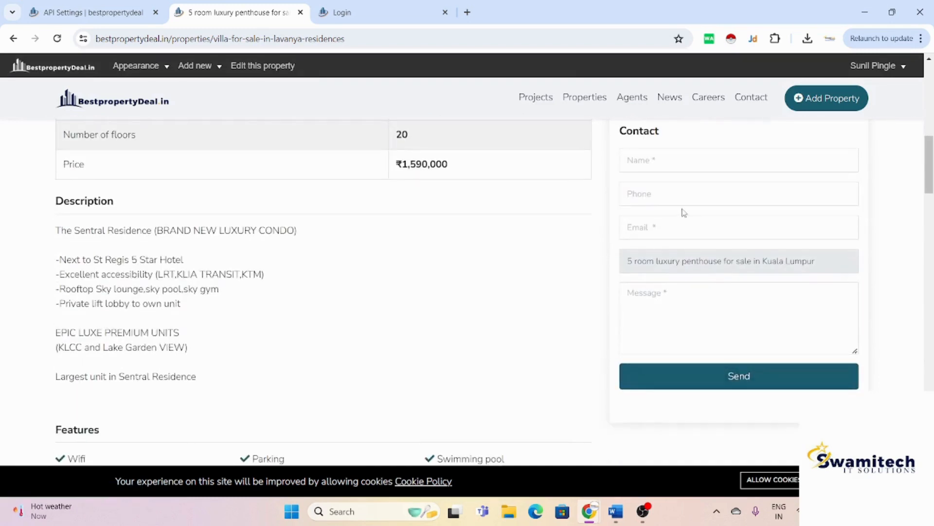
Step: Fill the penthouse contact form with the enquirer's name, phone, e-mail and short message, then send it
left_click(693, 159)
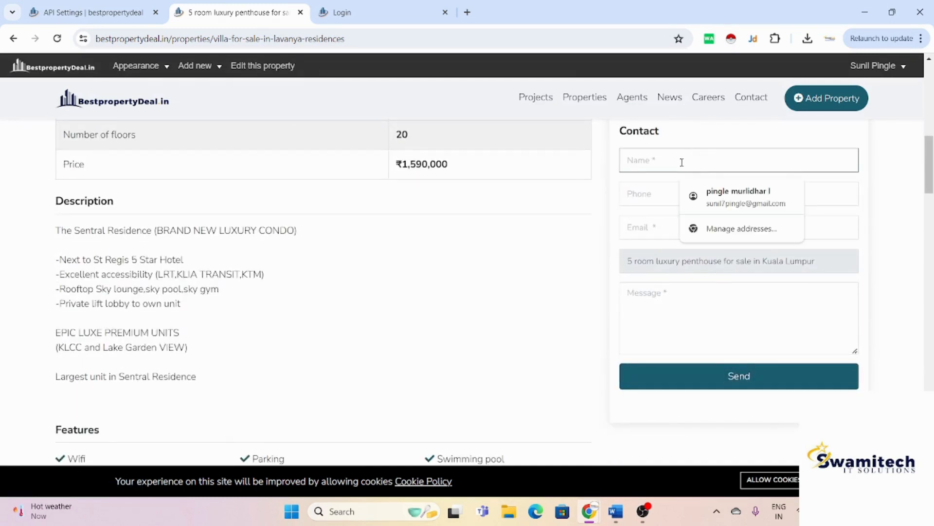
type("sunil")
key("Tab")
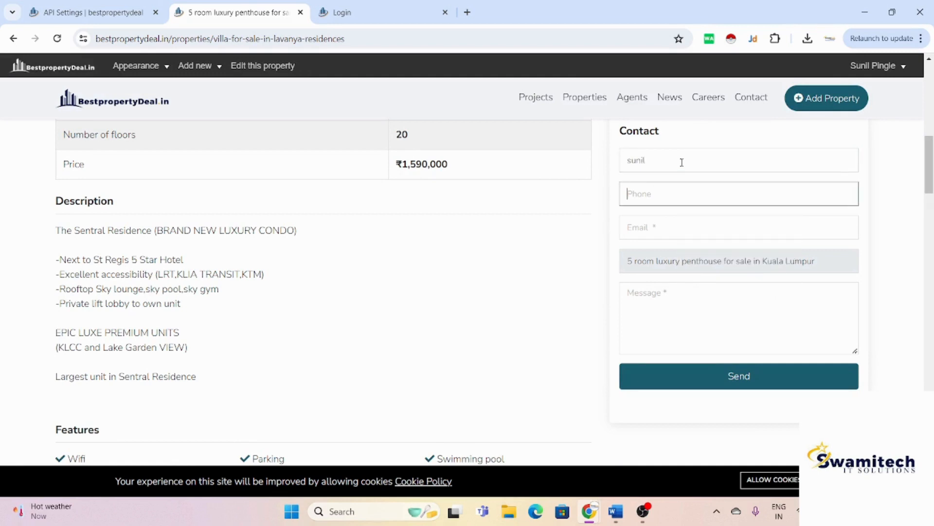
key("Tab")
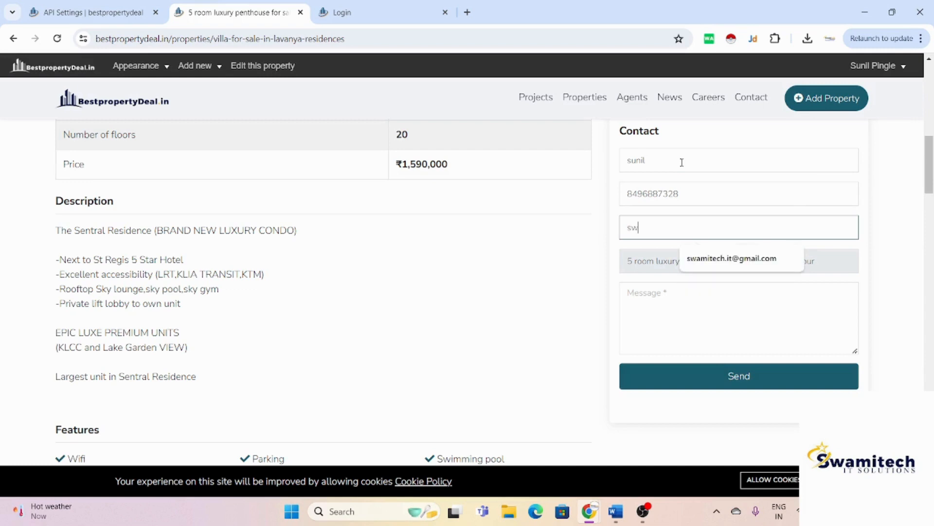
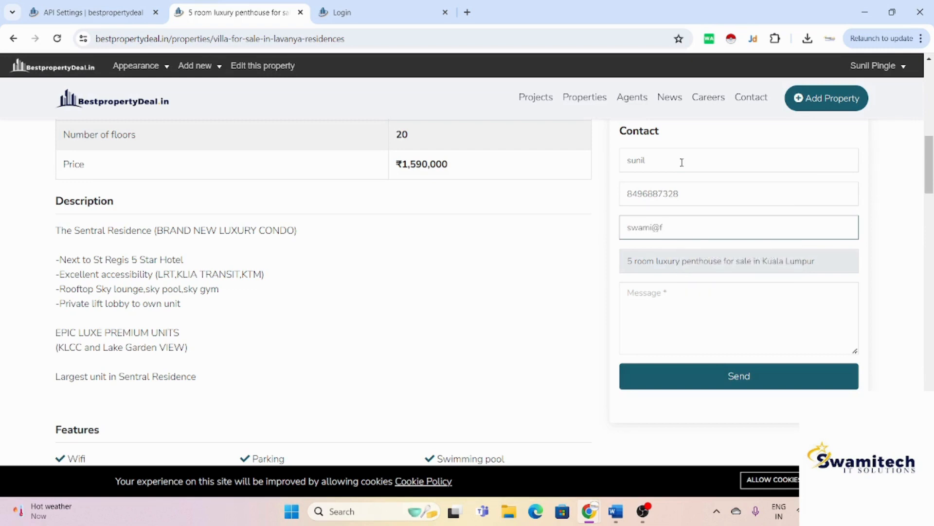
left_click(742, 314)
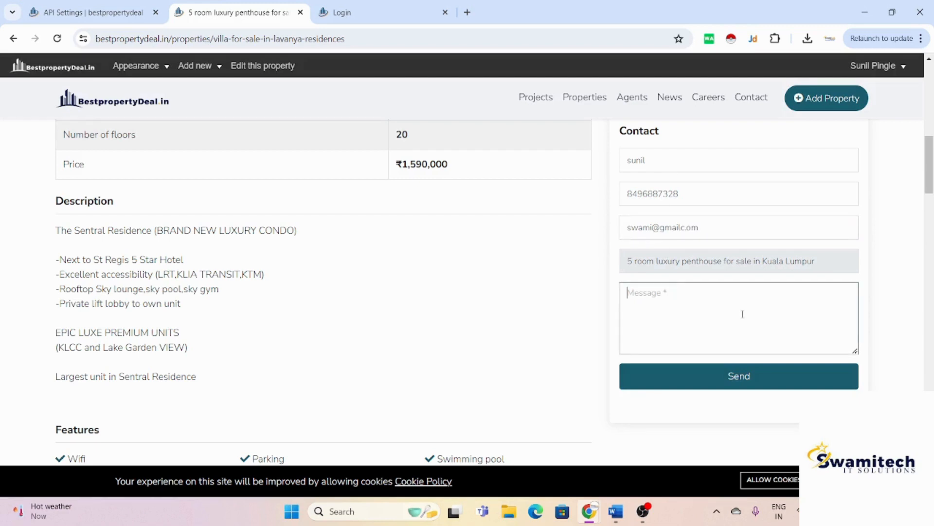
type("in")
left_click(773, 376)
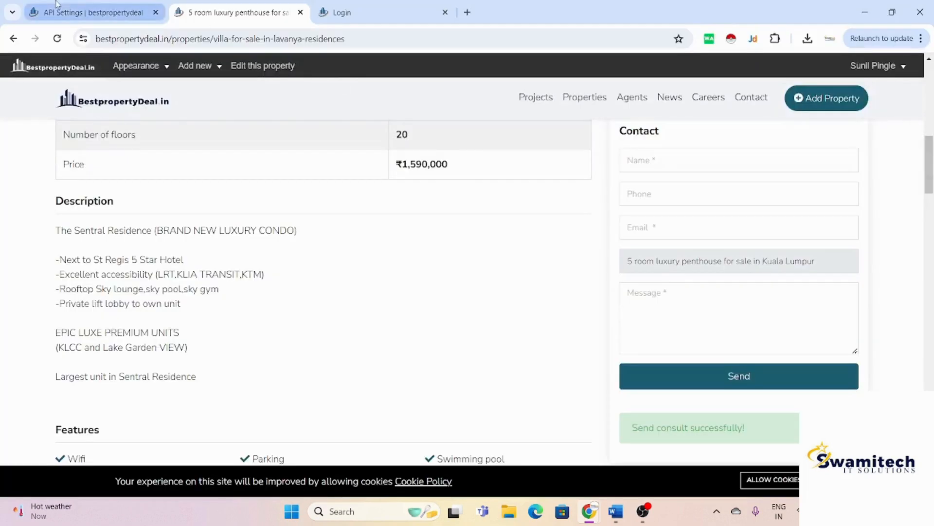
Step: Open the new Unread penthouse enquiry from the admin Consults list, dismissing the phone link's calling-app prompt
left_click(66, 8)
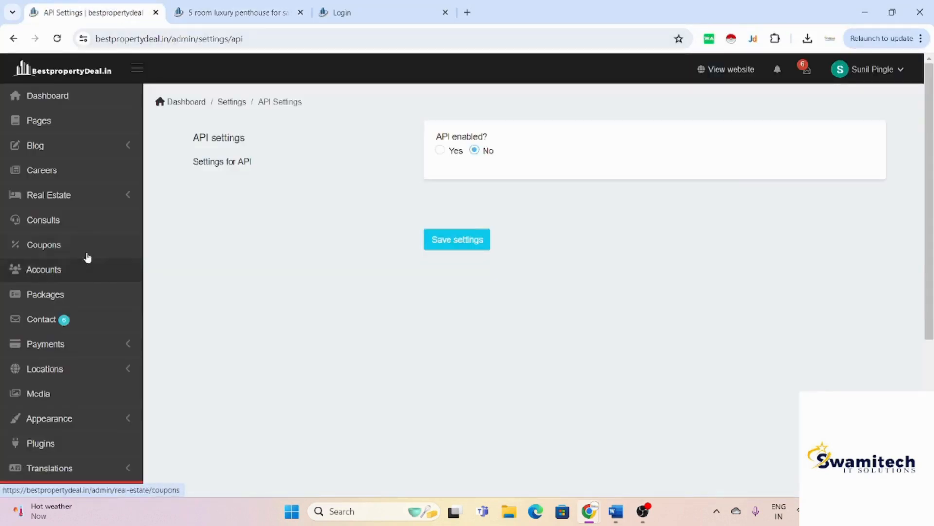
left_click(97, 224)
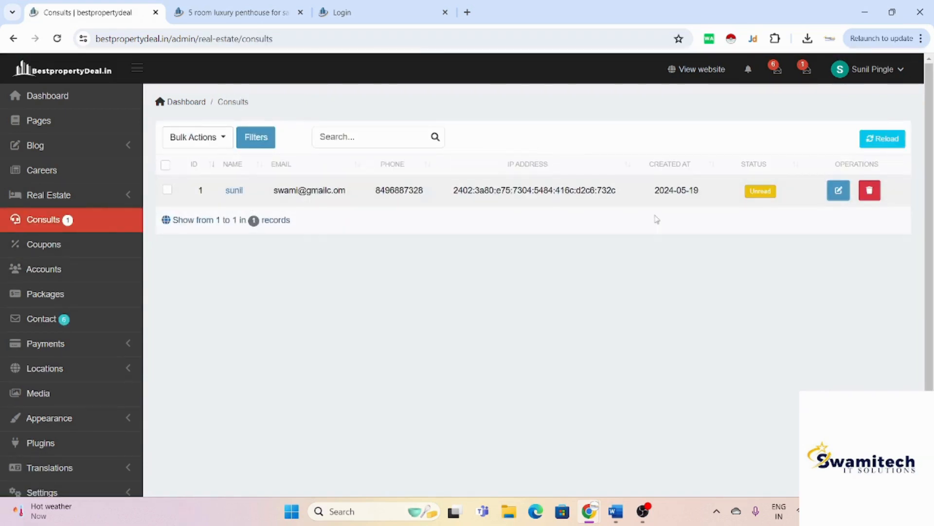
left_click(838, 198)
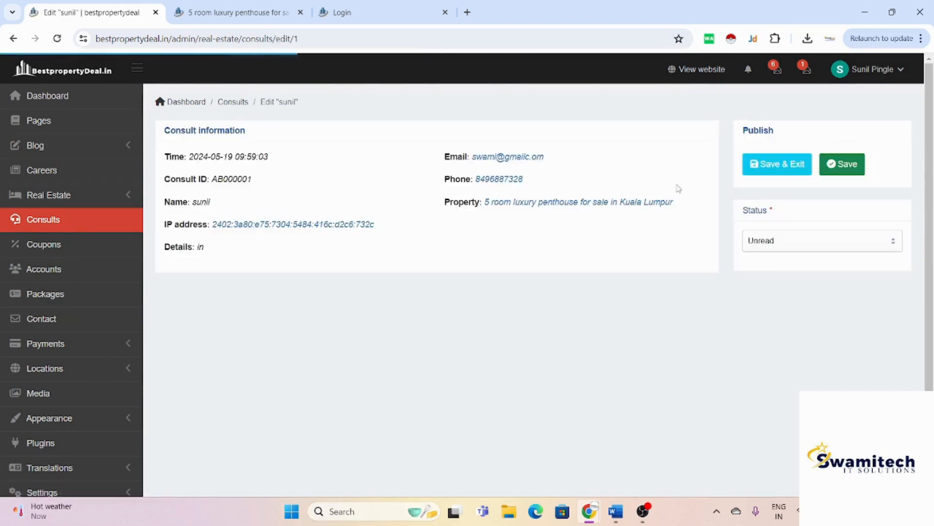
left_click(510, 182)
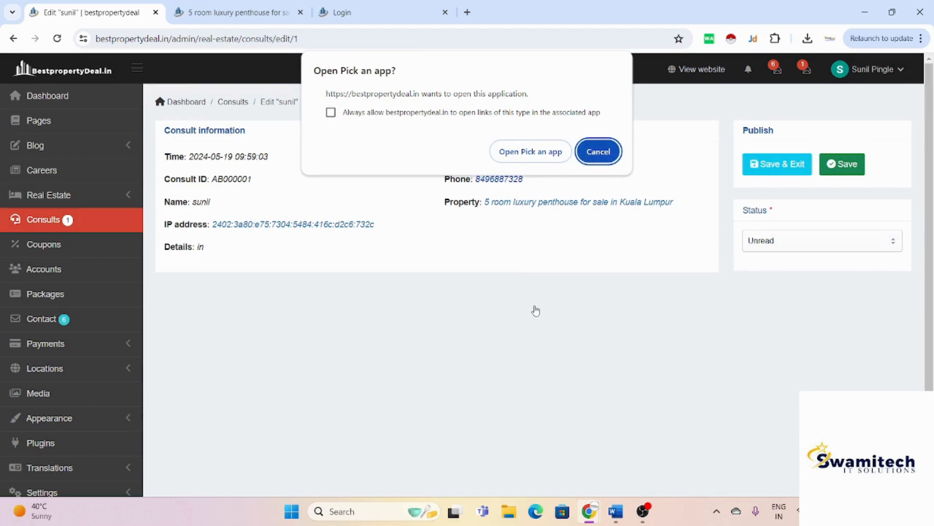
left_click(603, 159)
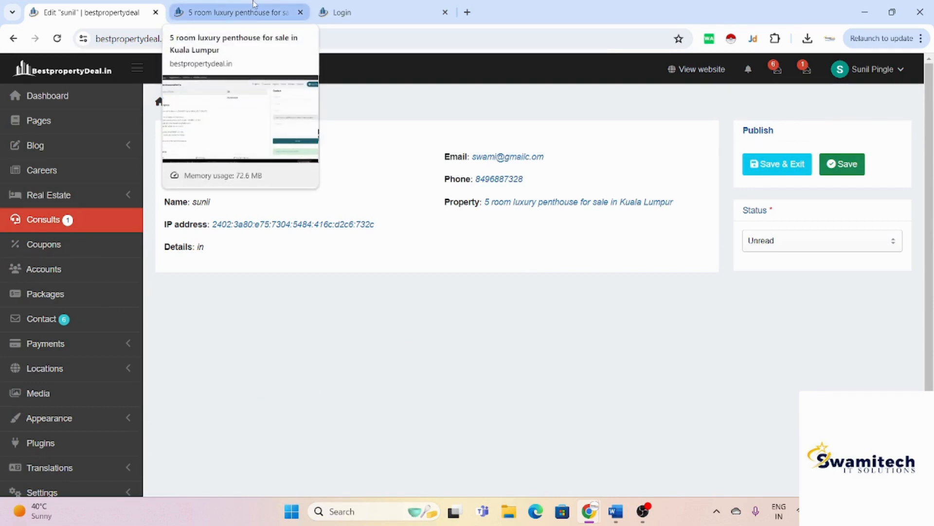
Step: Search Google for '2 bhk flats in surat' in a new browser tab
left_click(468, 10)
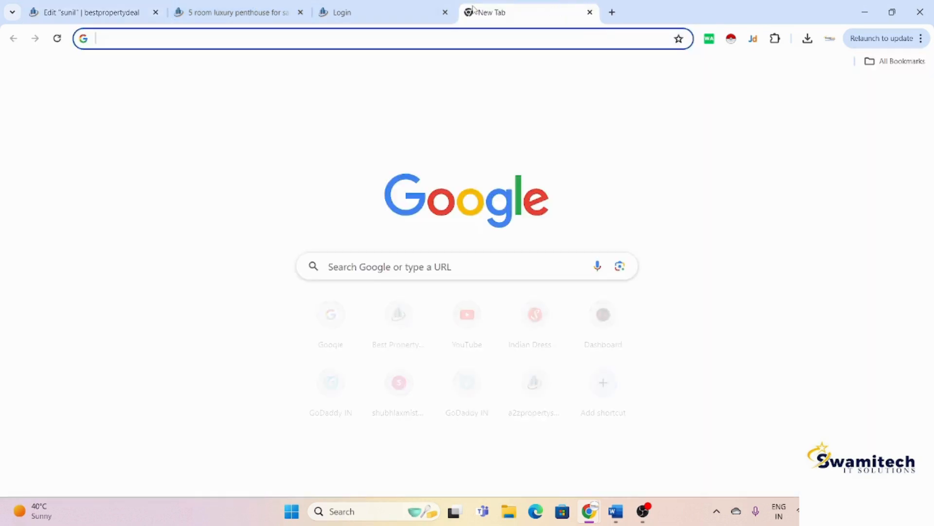
type("2 bhk flats in surat")
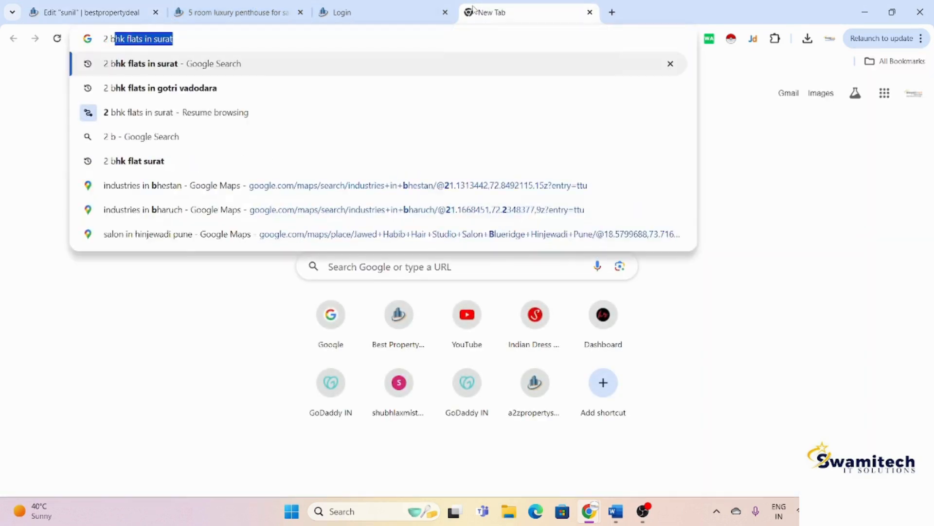
key("Return")
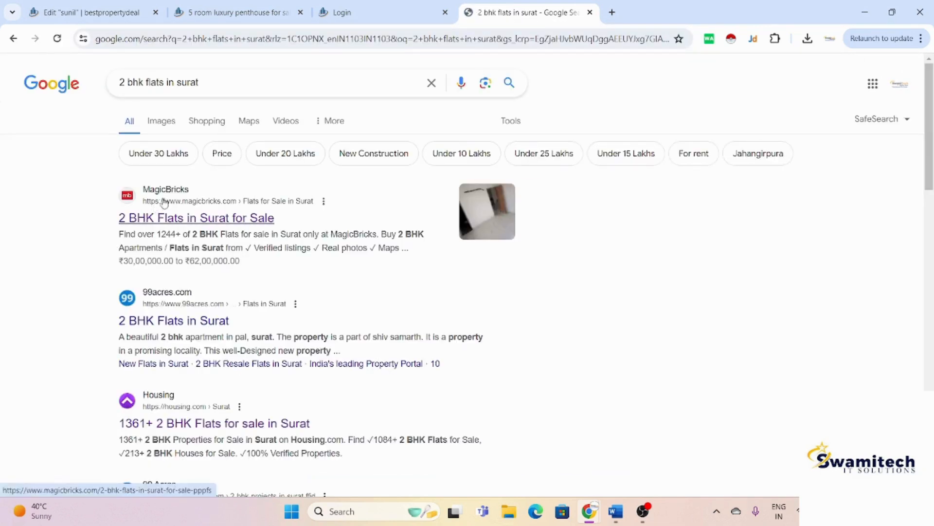
Step: Skim the search results, then return to the penthouse consult details in the admin
scroll(224, 284, "down", 2)
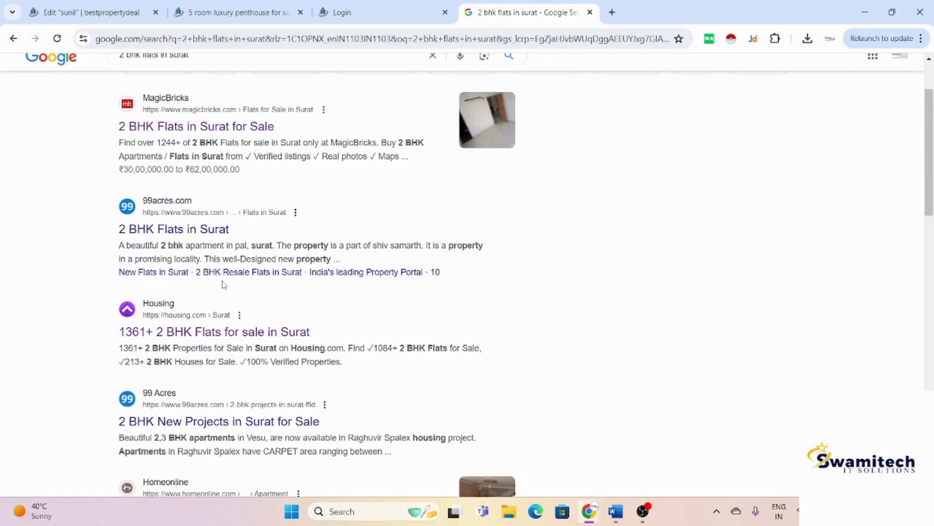
scroll(224, 284, "down", 2)
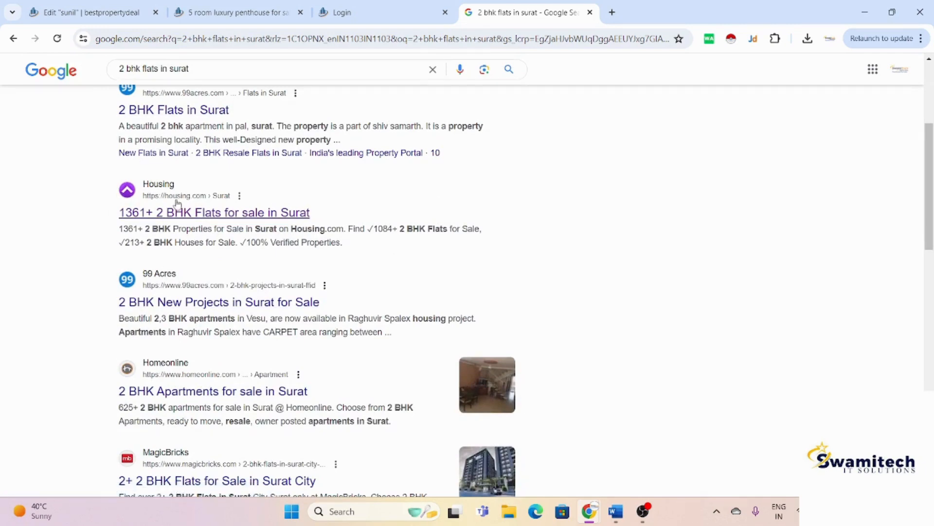
scroll(175, 229, "down", 1)
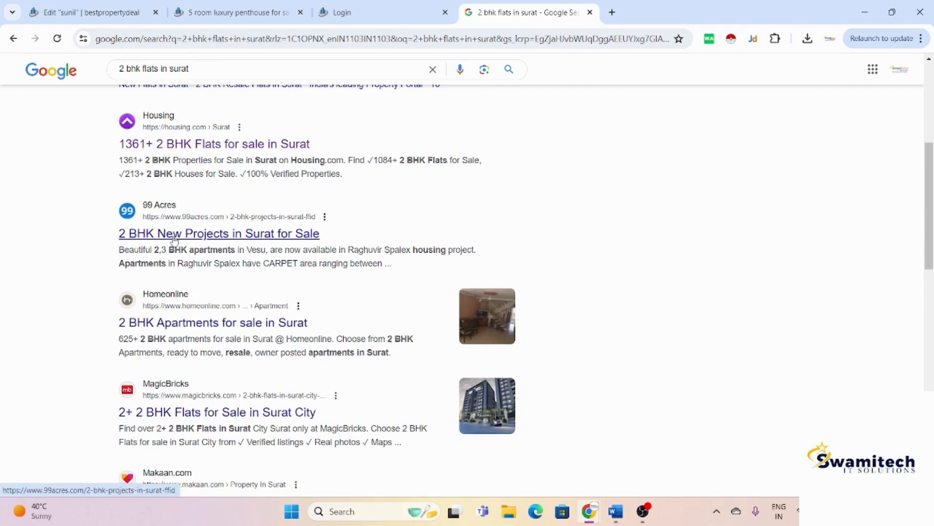
scroll(175, 238, "up", 5)
left_click(146, 5)
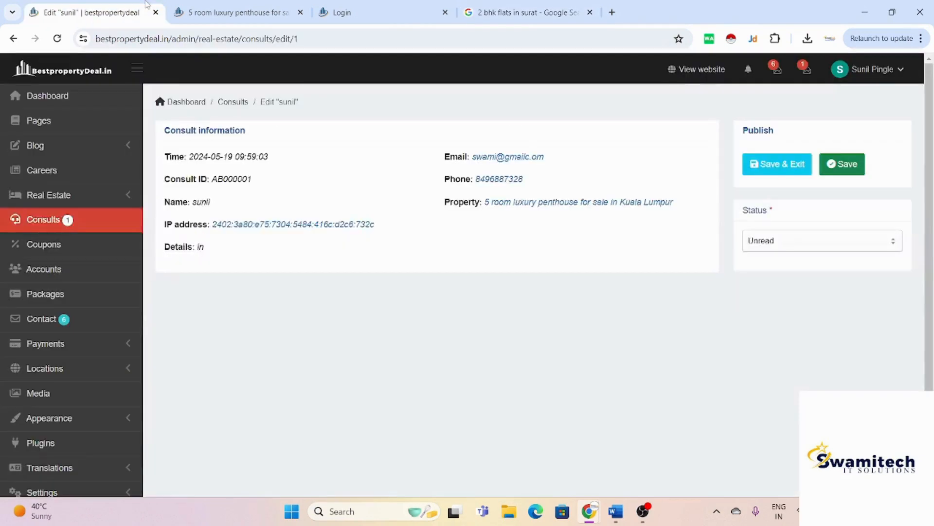